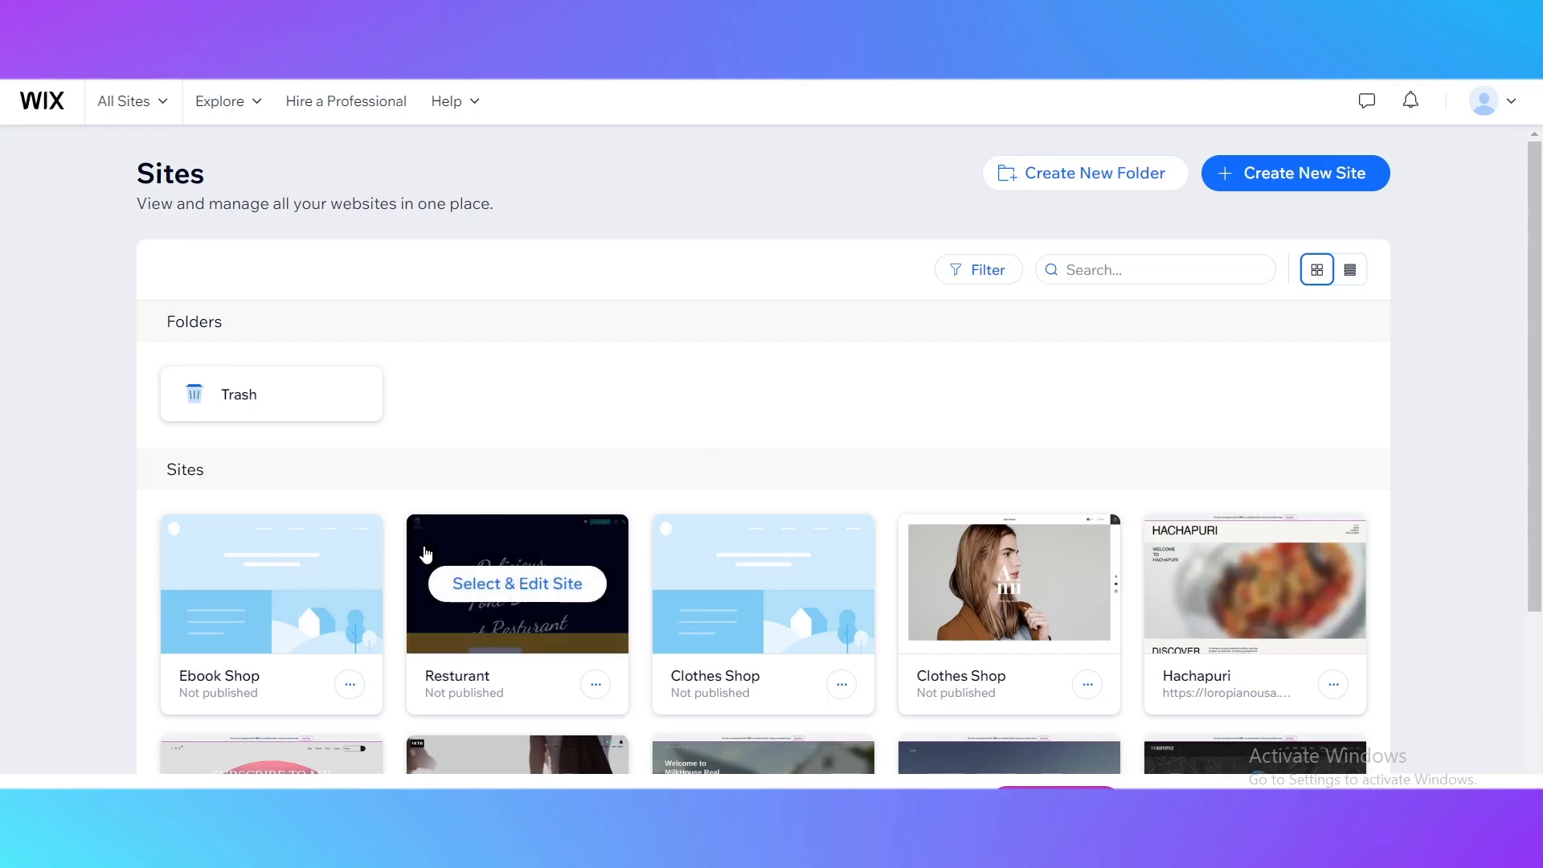
{"action": "mouse_move", "coordinate": [695, 611]}
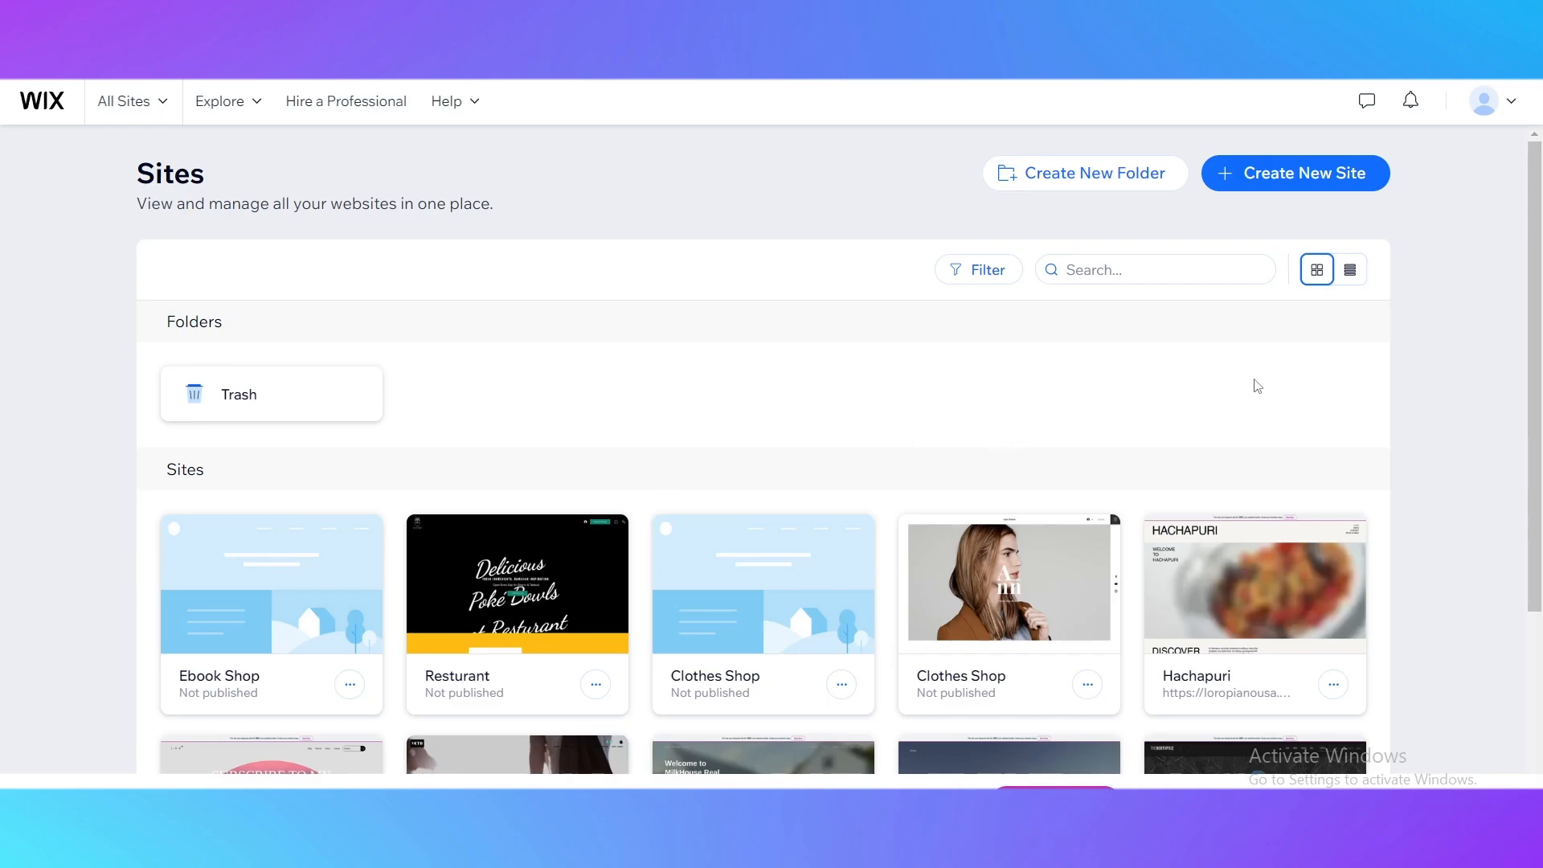
{"action": "left_click", "coordinate": [1484, 101]}
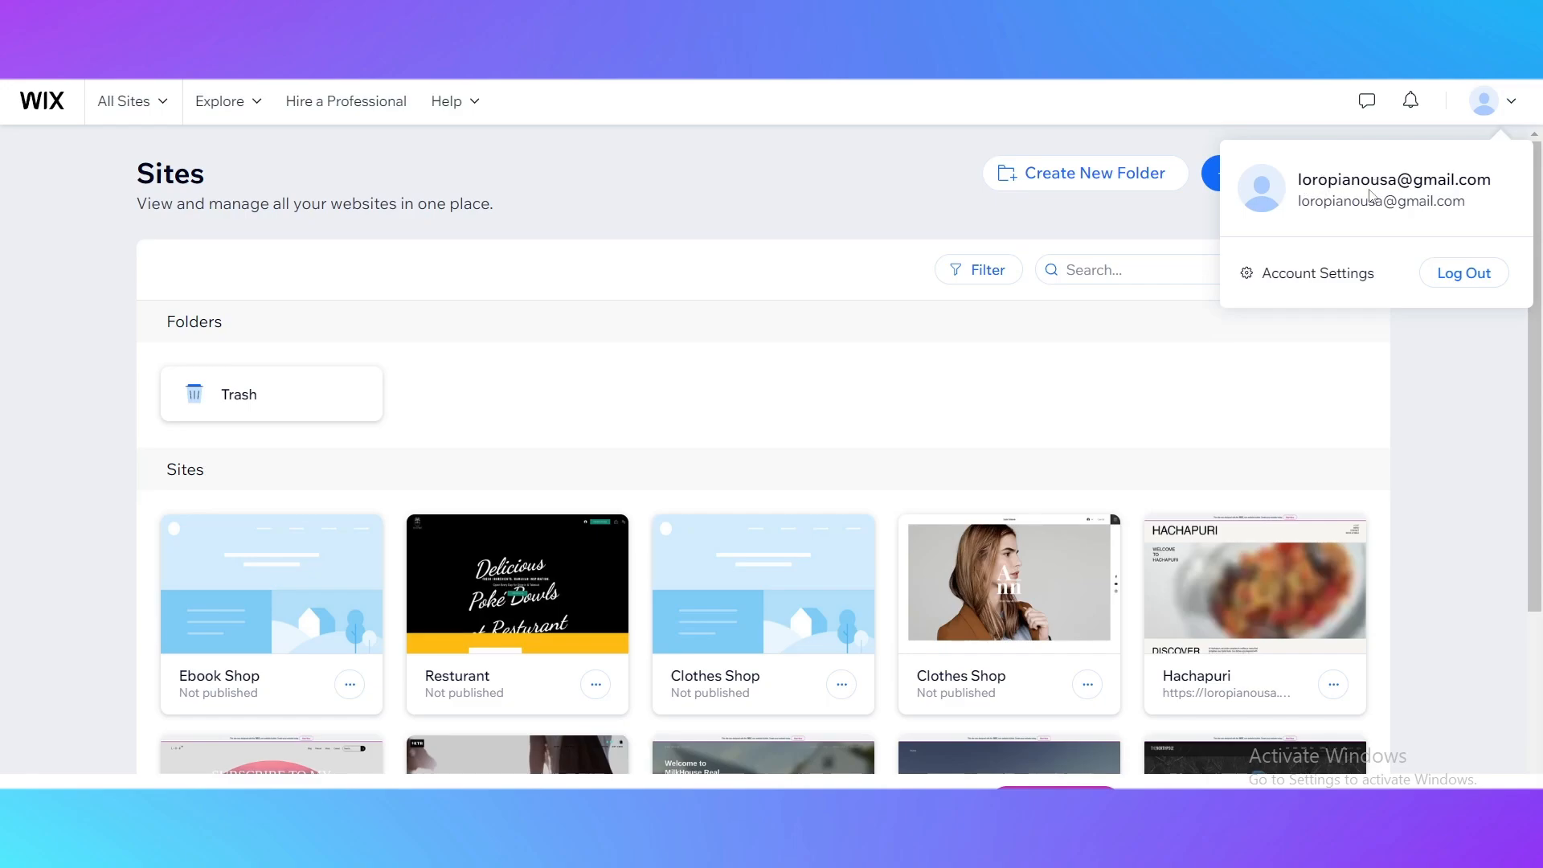
{"action": "left_click", "coordinate": [612, 341]}
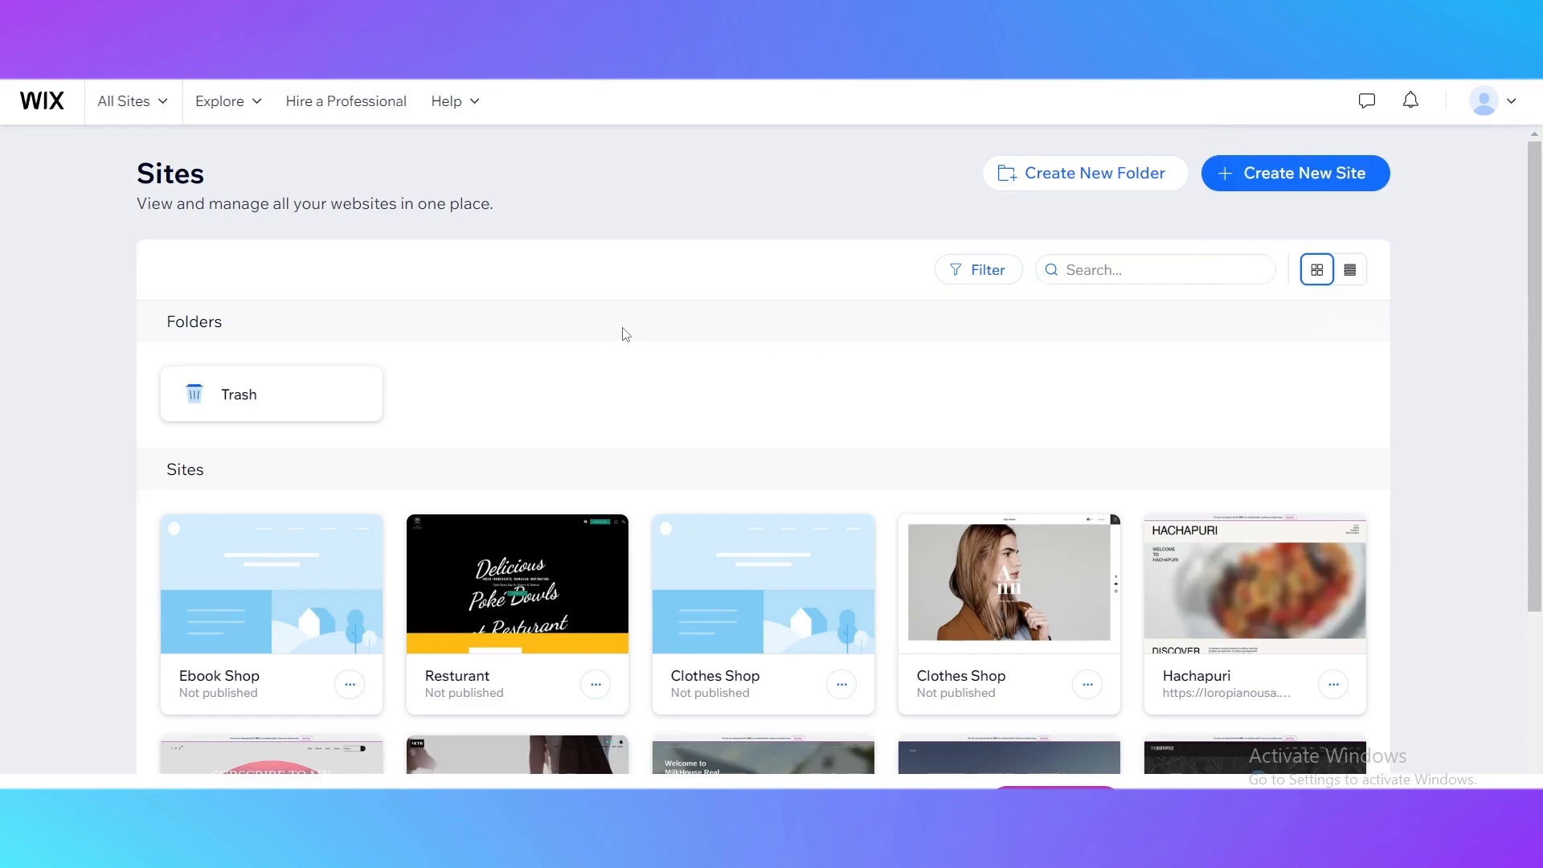
- Start a new site without the AI chat and choose Technology Company as its website type
{"action": "left_click", "coordinate": [1255, 182]}
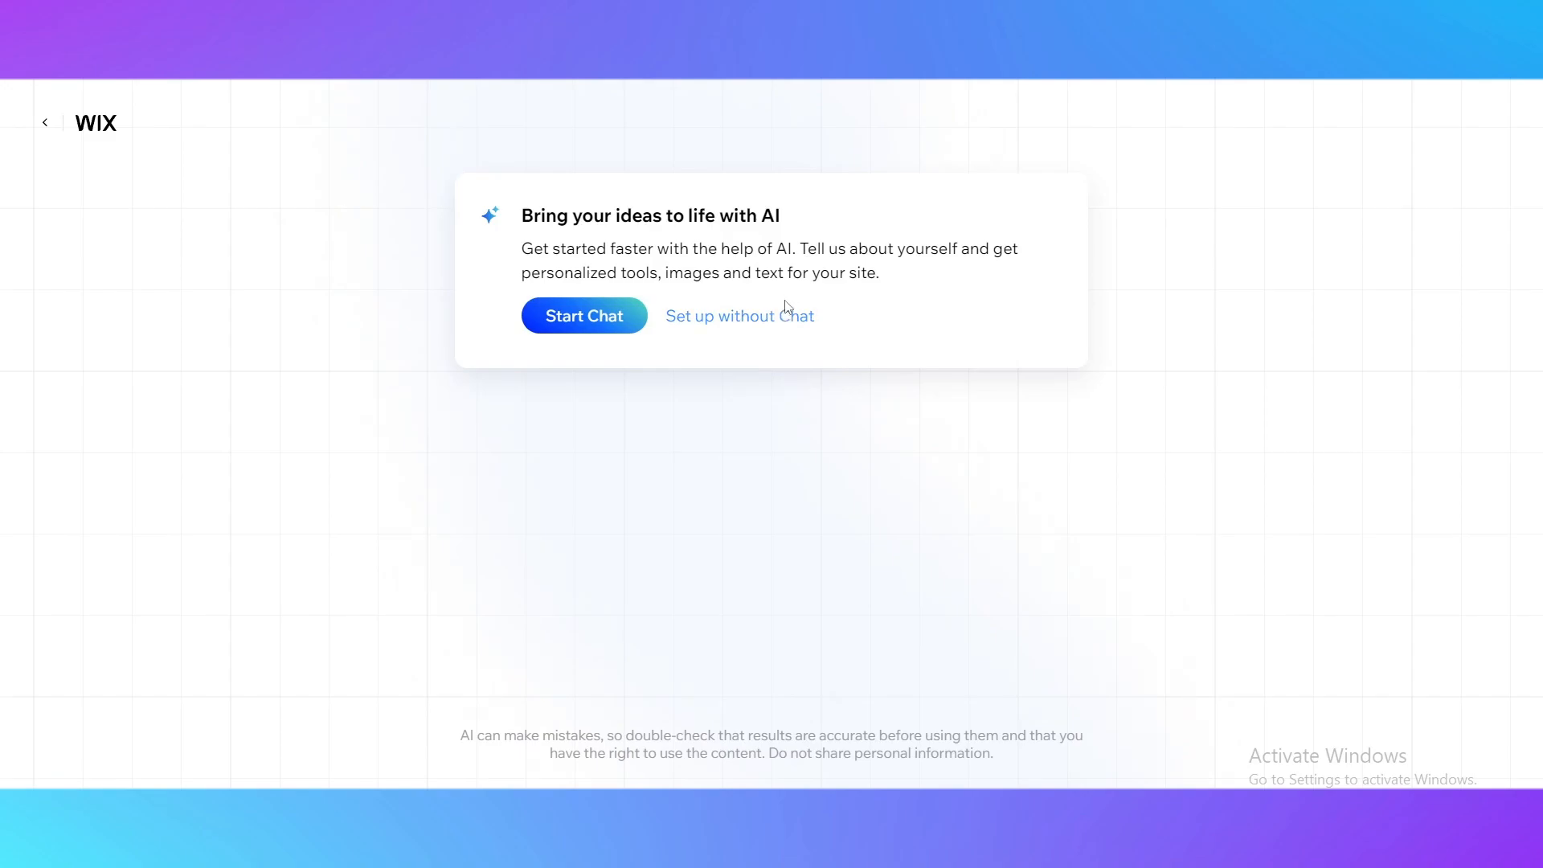
{"action": "left_click", "coordinate": [729, 324]}
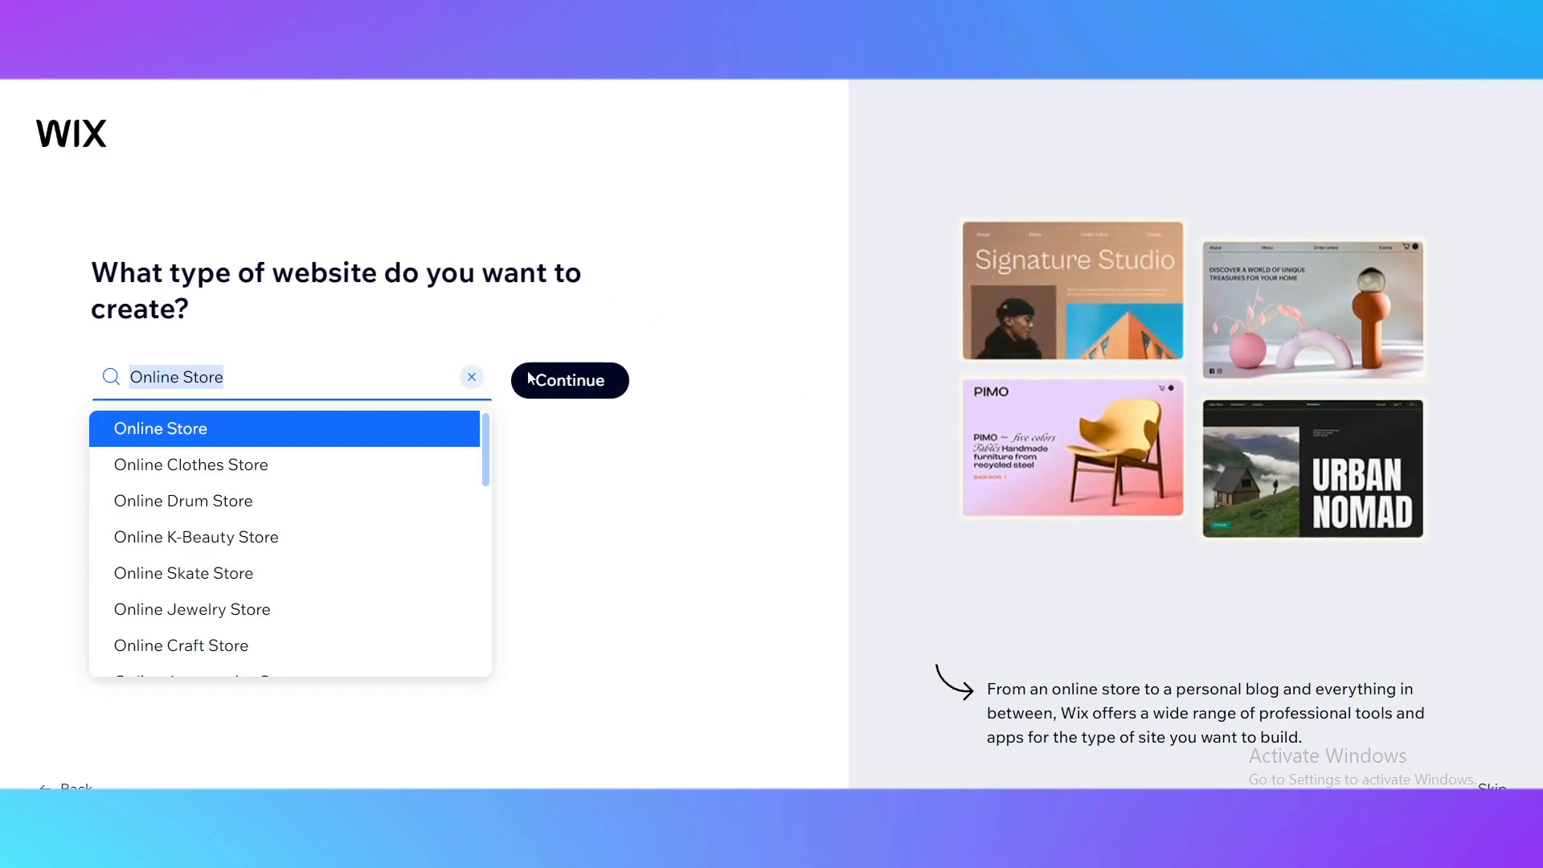
{"action": "left_click", "coordinate": [472, 377]}
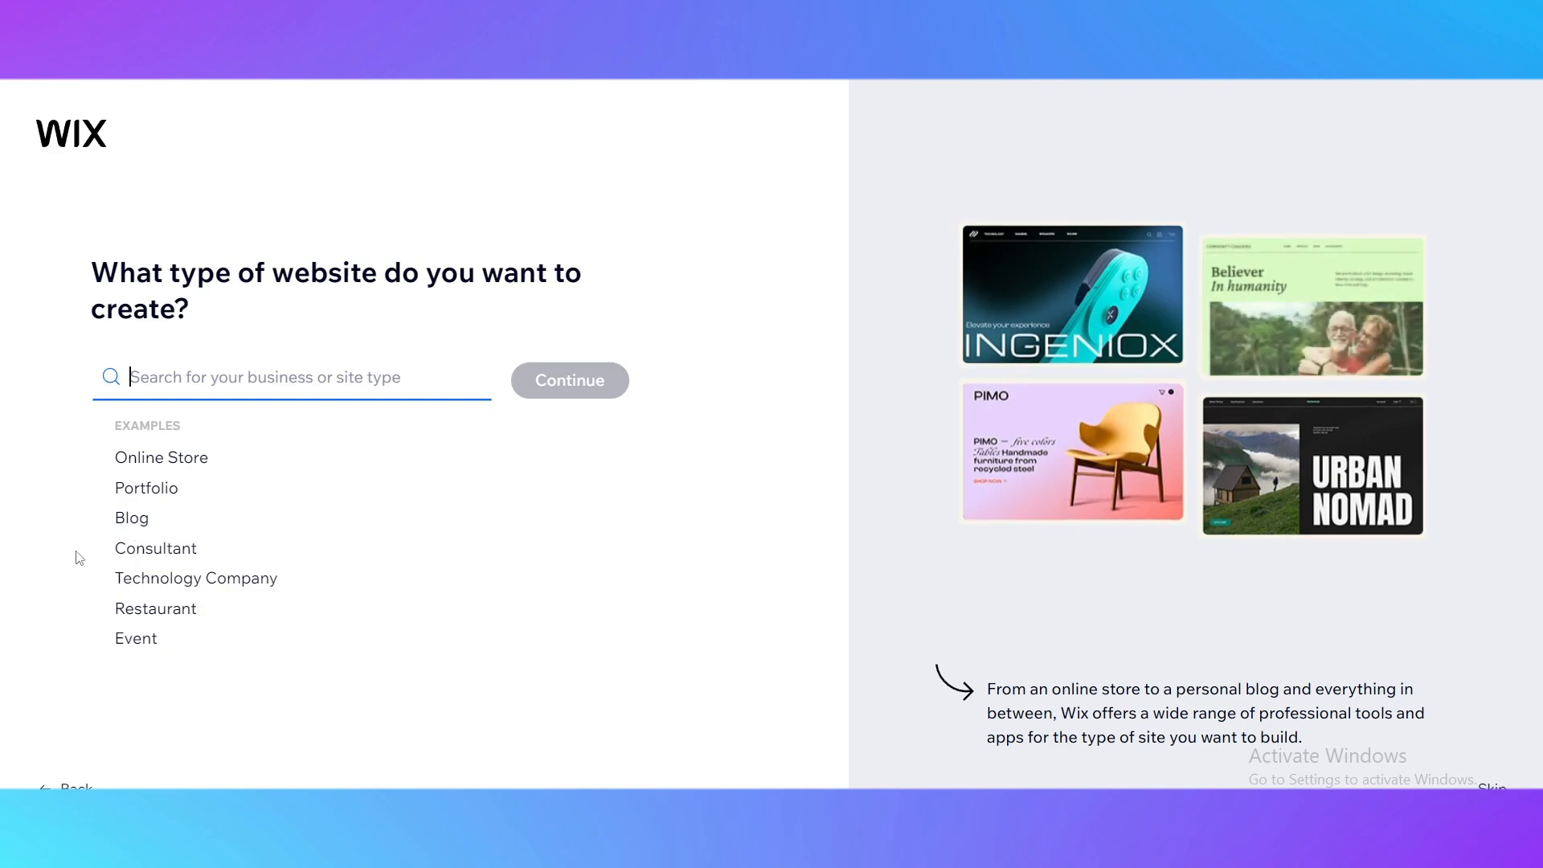
{"action": "left_click", "coordinate": [186, 578]}
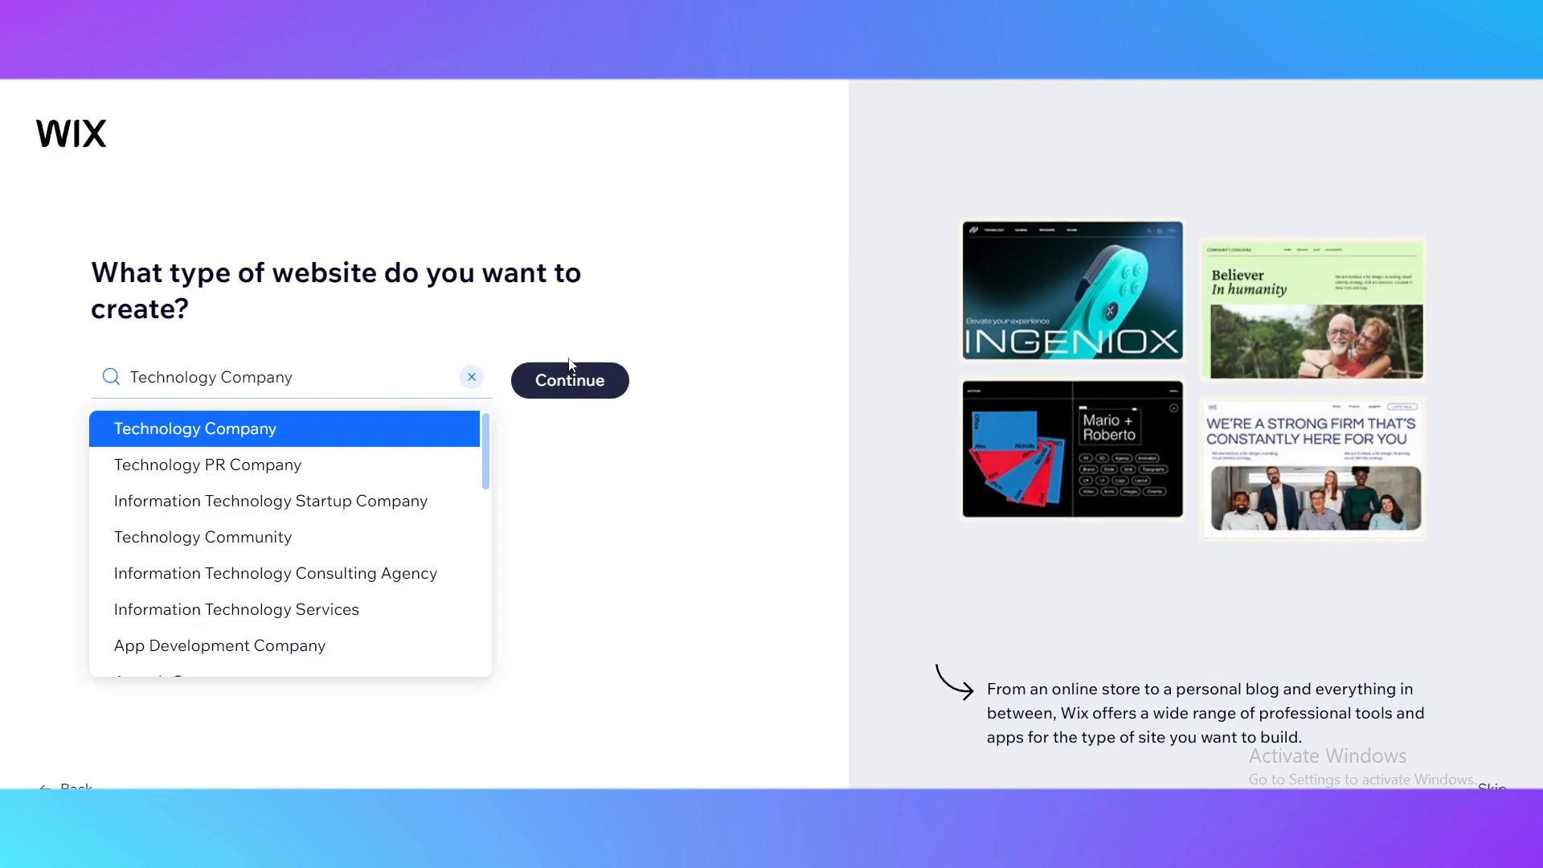
{"action": "left_click", "coordinate": [567, 379]}
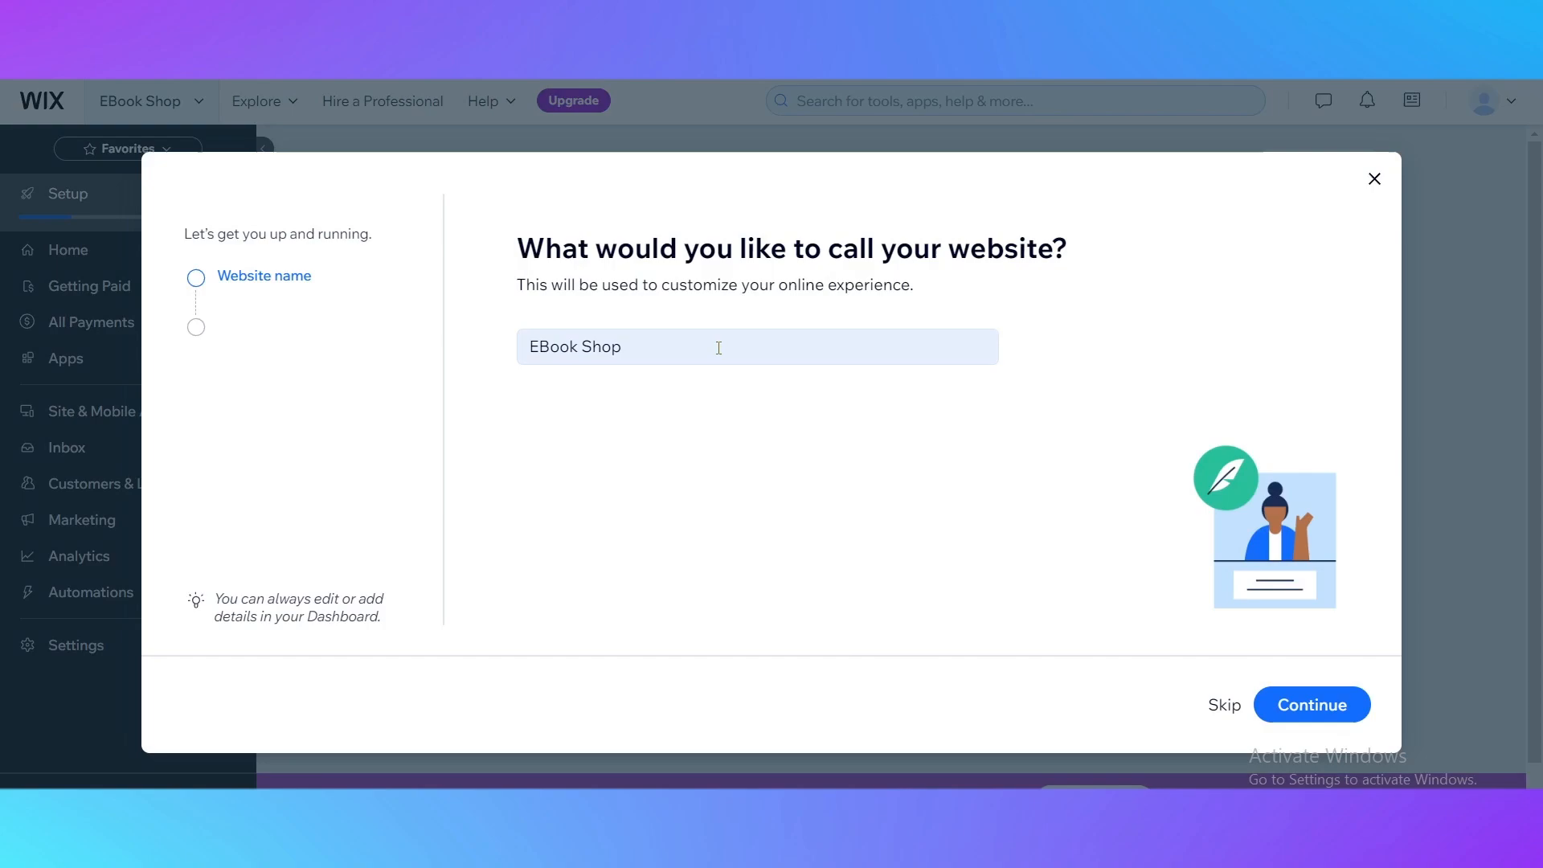
- Name the website "Technology" and continue to the site goals
{"action": "left_click_drag", "start_coordinate": [711, 349], "coordinate": [465, 325]}
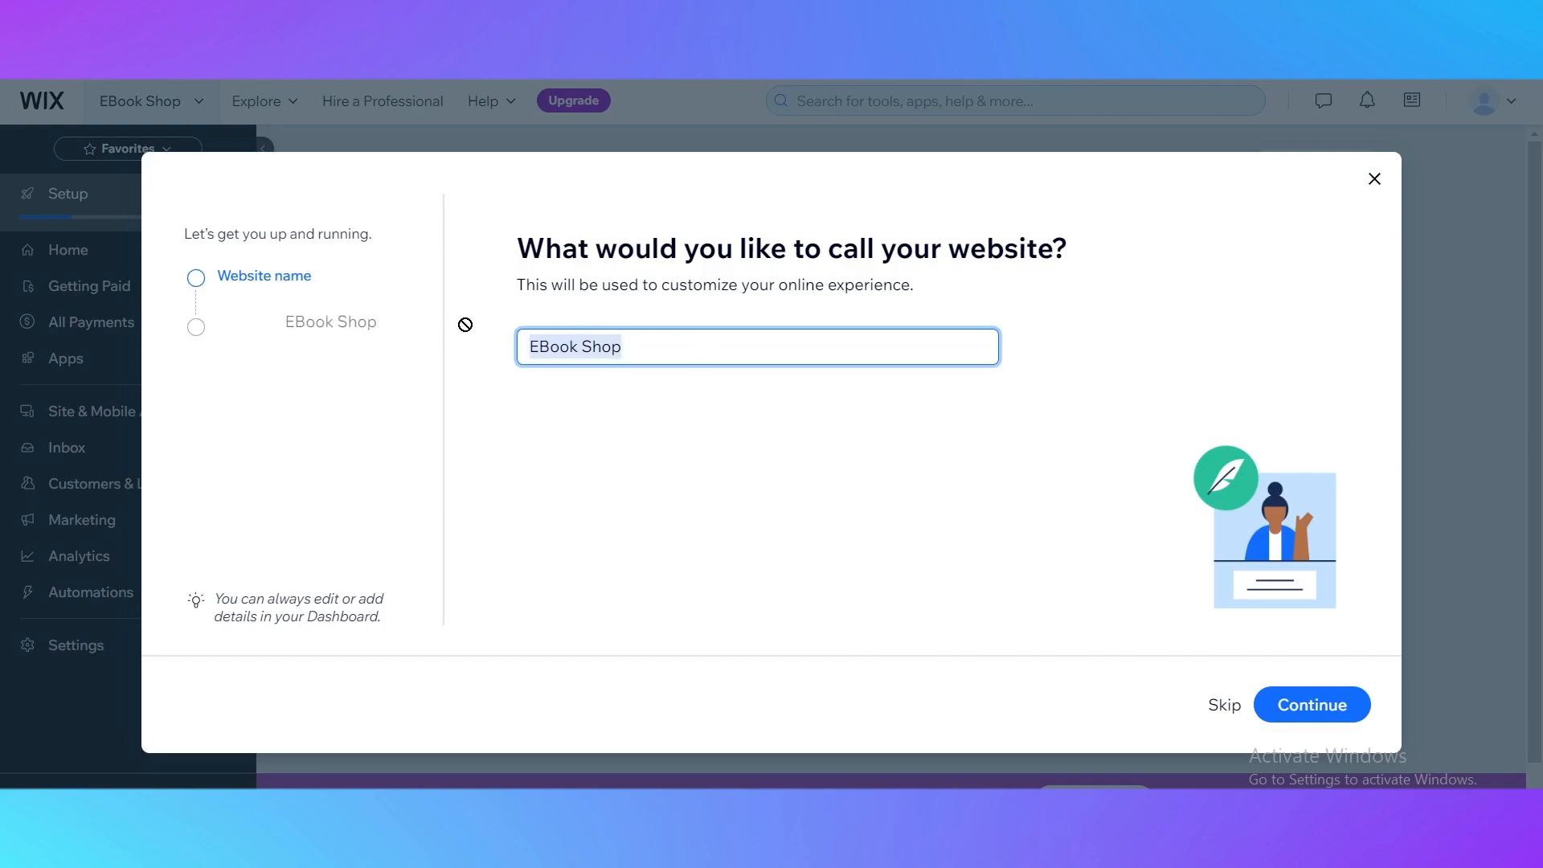
{"action": "type", "text": "Technology"}
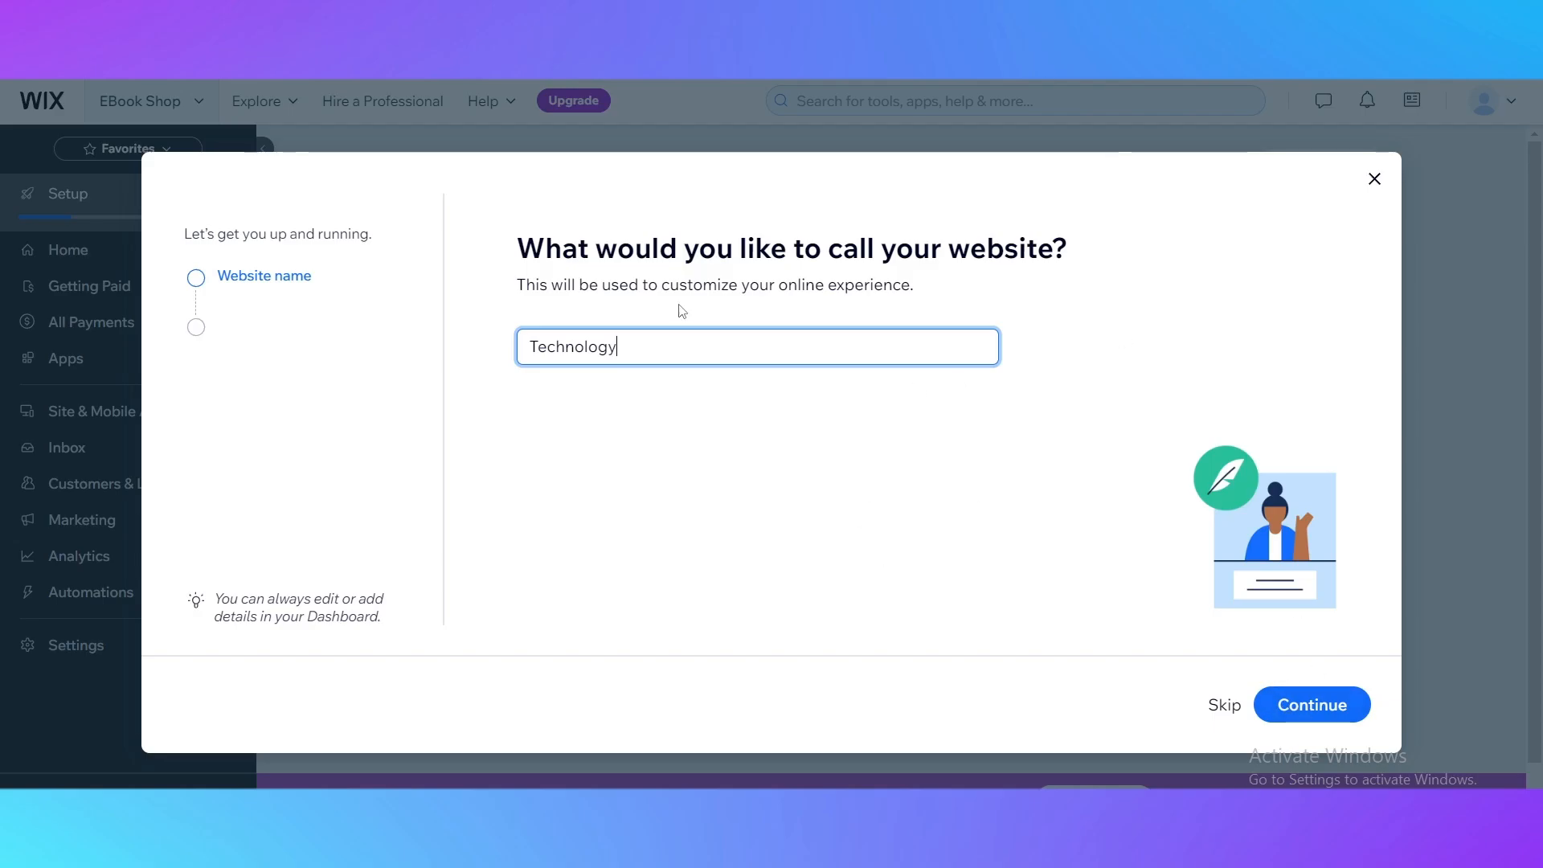
{"action": "left_click", "coordinate": [1288, 706]}
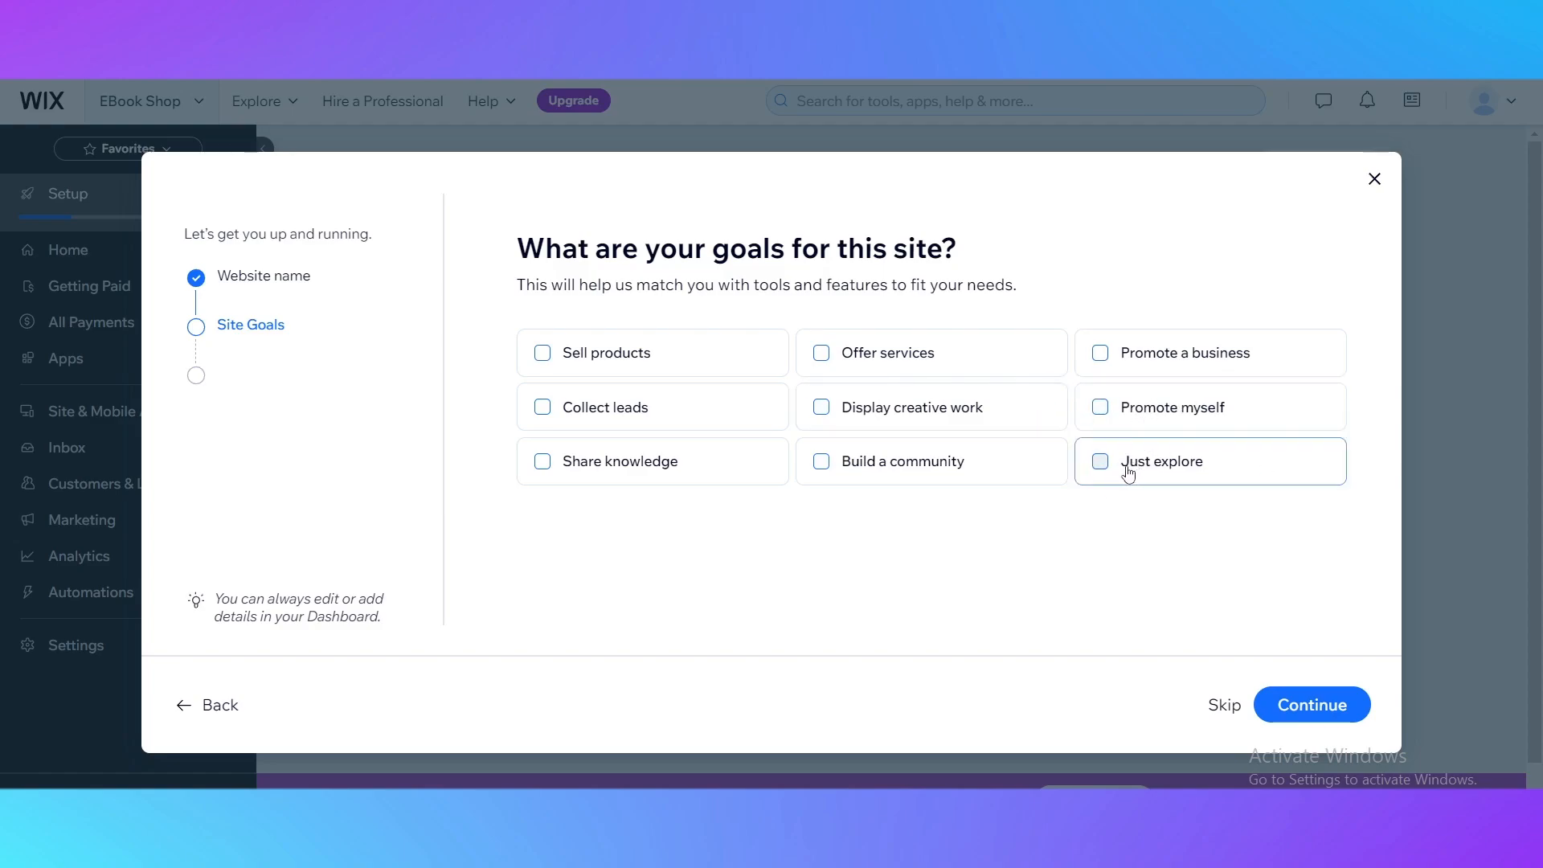
- Choose Promote a business and Display creative work as the site's goals and continue
{"action": "left_click", "coordinate": [1134, 417]}
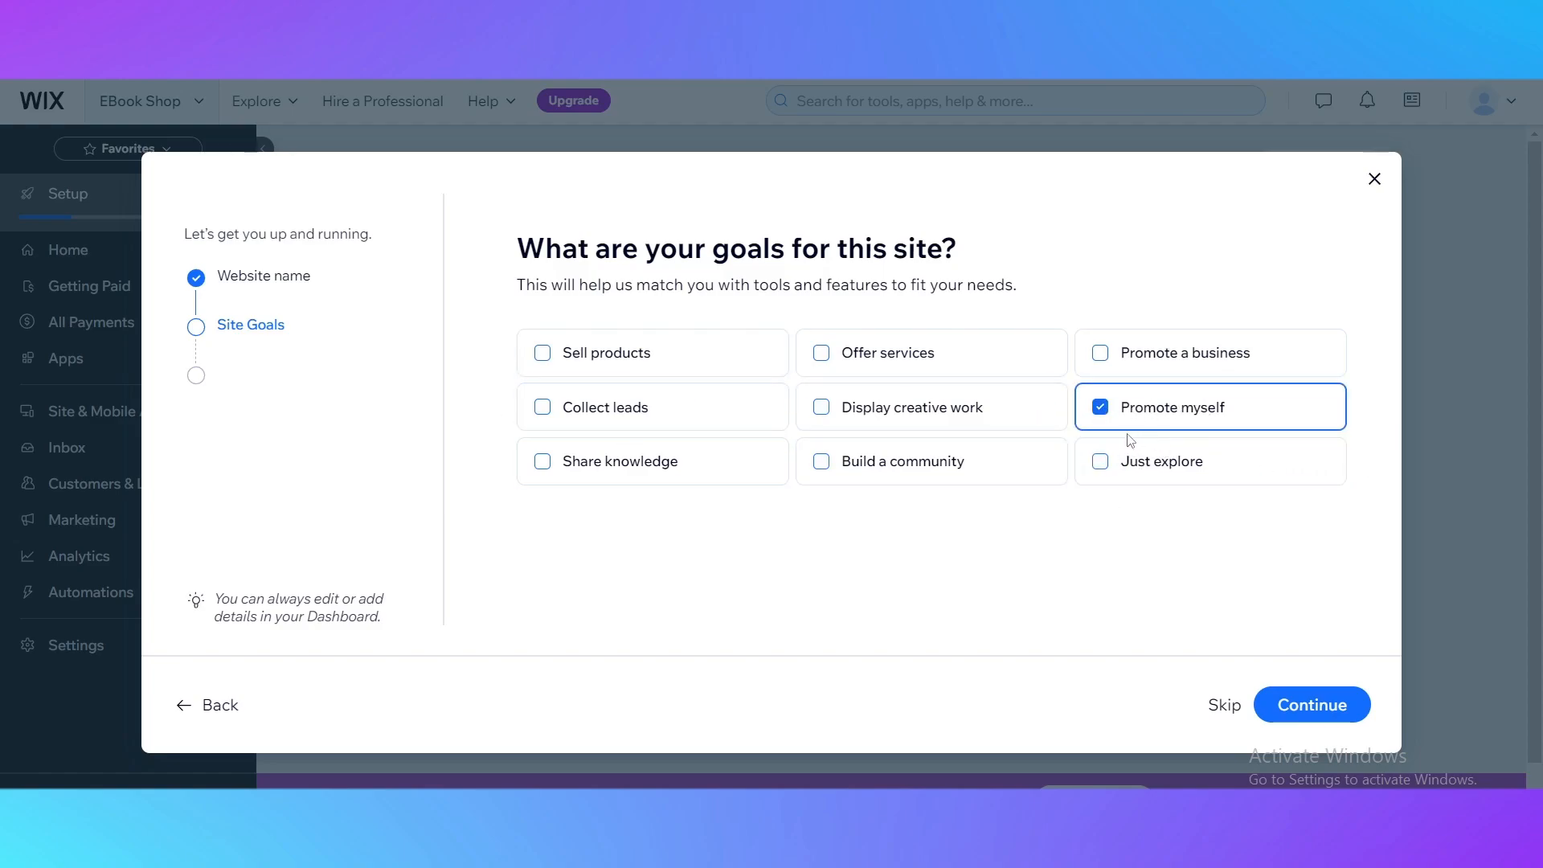
{"action": "left_click", "coordinate": [1081, 363]}
{"action": "left_click", "coordinate": [1124, 408]}
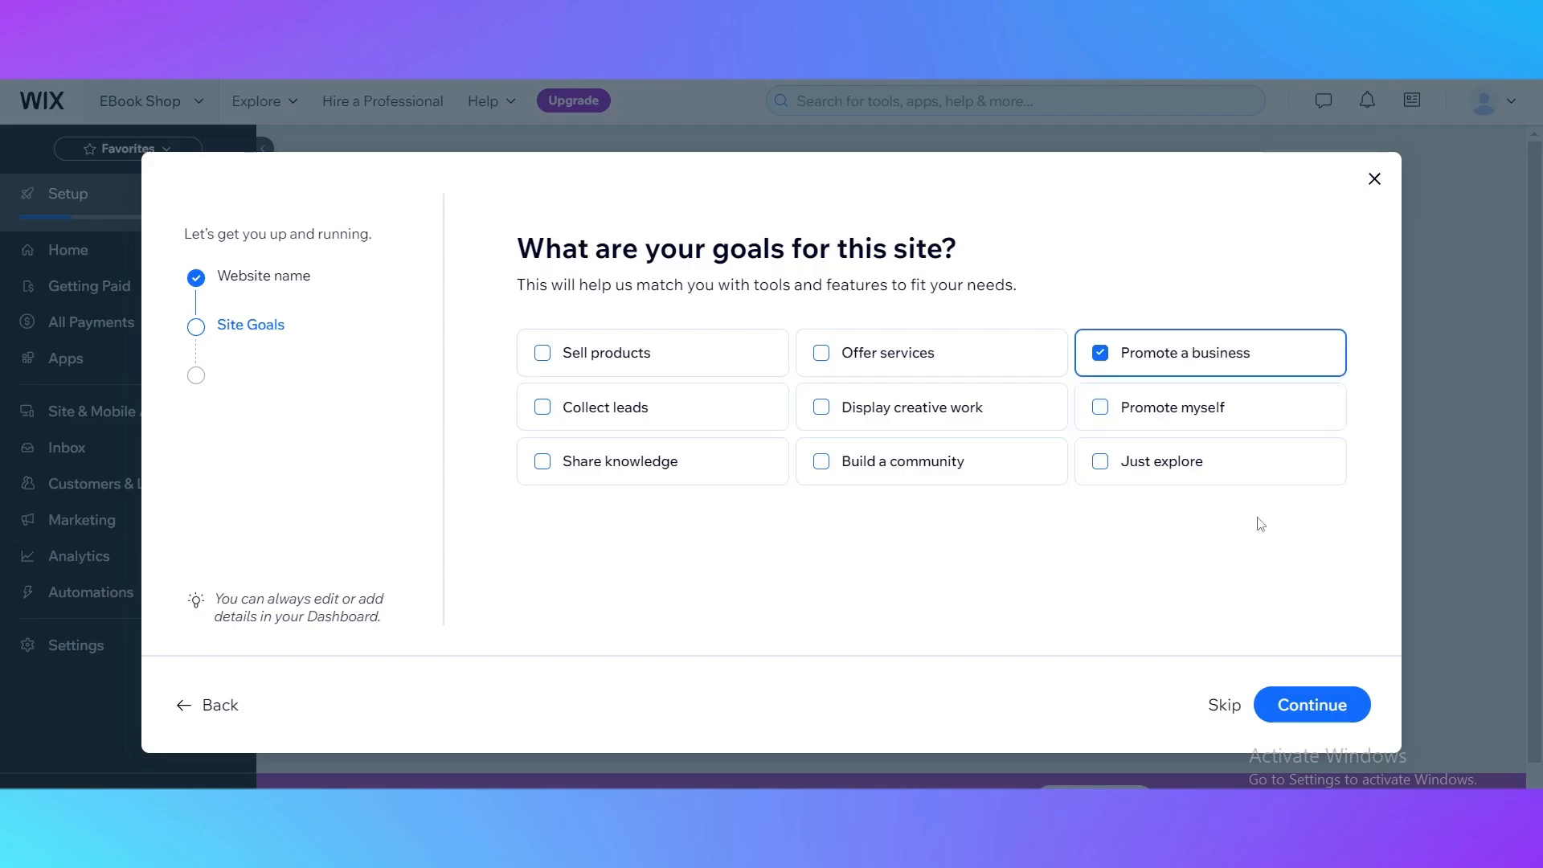
{"action": "left_click", "coordinate": [984, 412]}
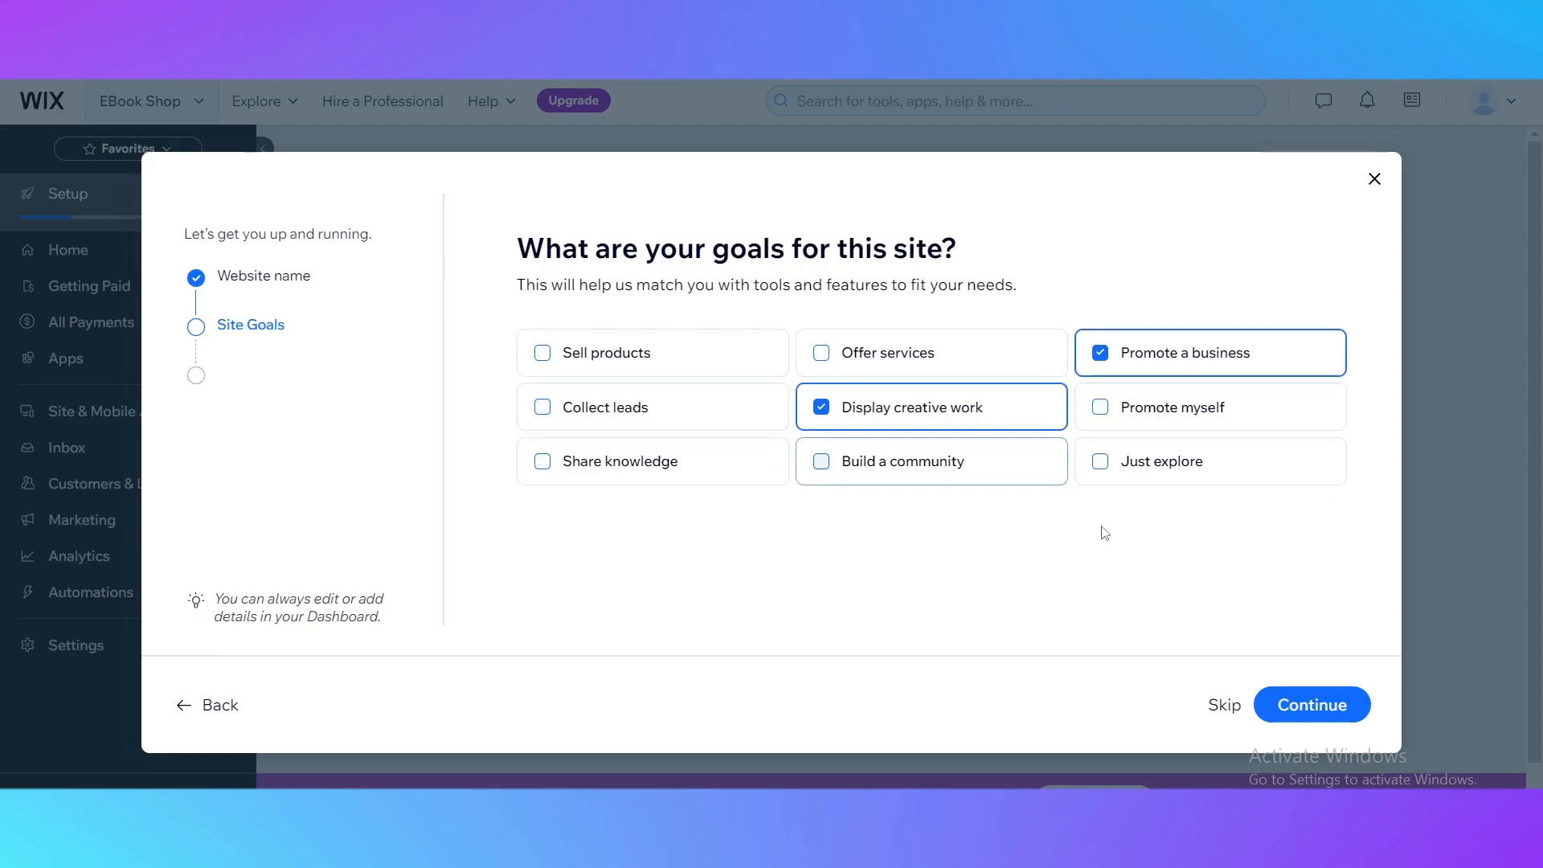
{"action": "left_click", "coordinate": [1299, 691]}
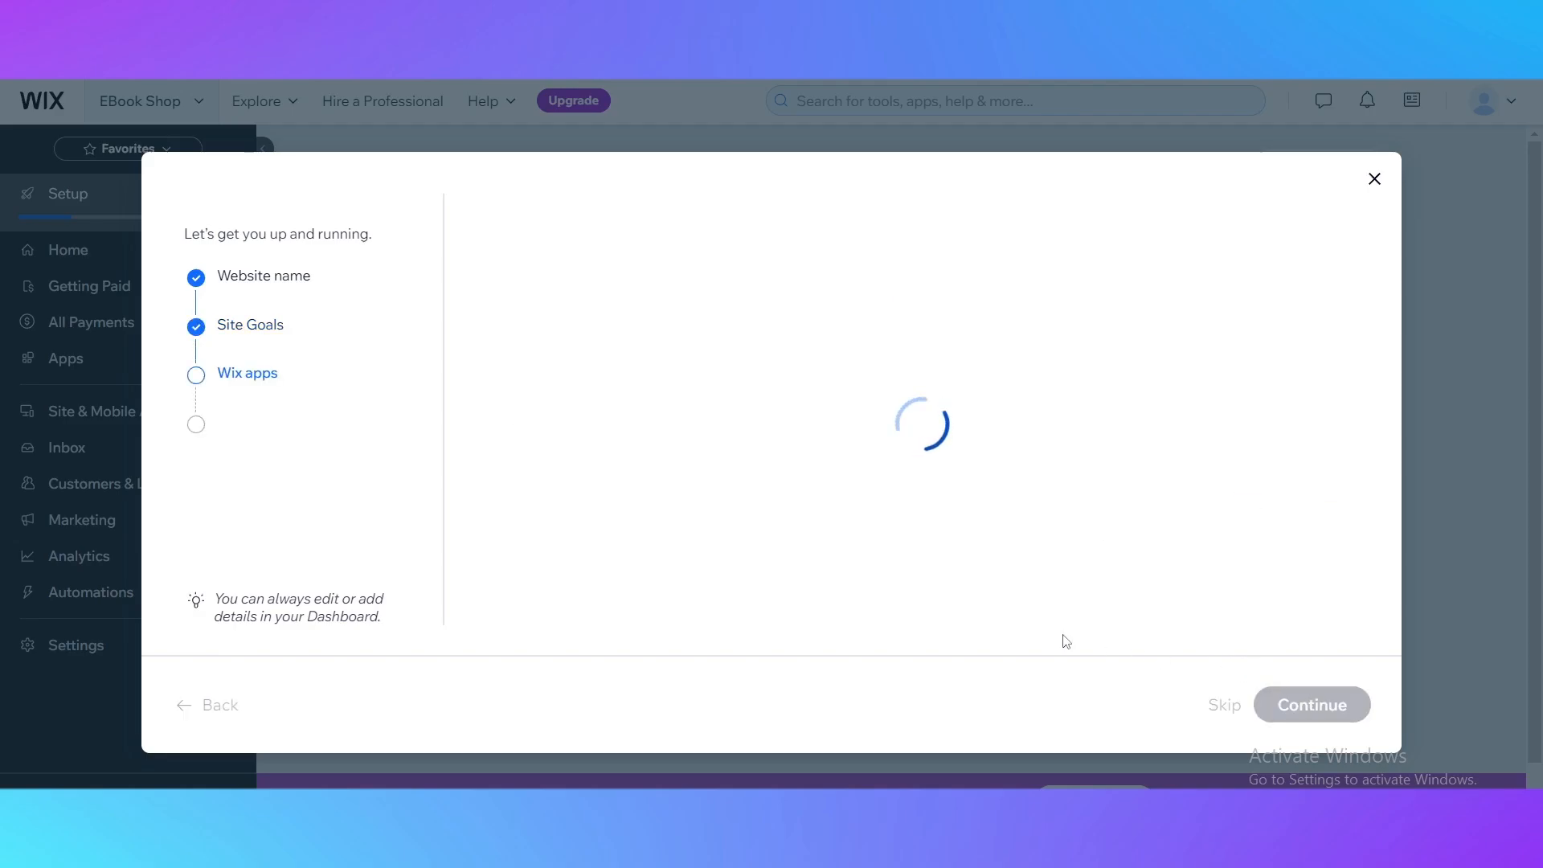
- Skip adding any of the suggested apps and continue to the site's dashboard
{"action": "scroll", "coordinate": [627, 417], "scroll_direction": "down", "scroll_amount": 1}
{"action": "scroll", "coordinate": [723, 466], "scroll_direction": "up", "scroll_amount": 1}
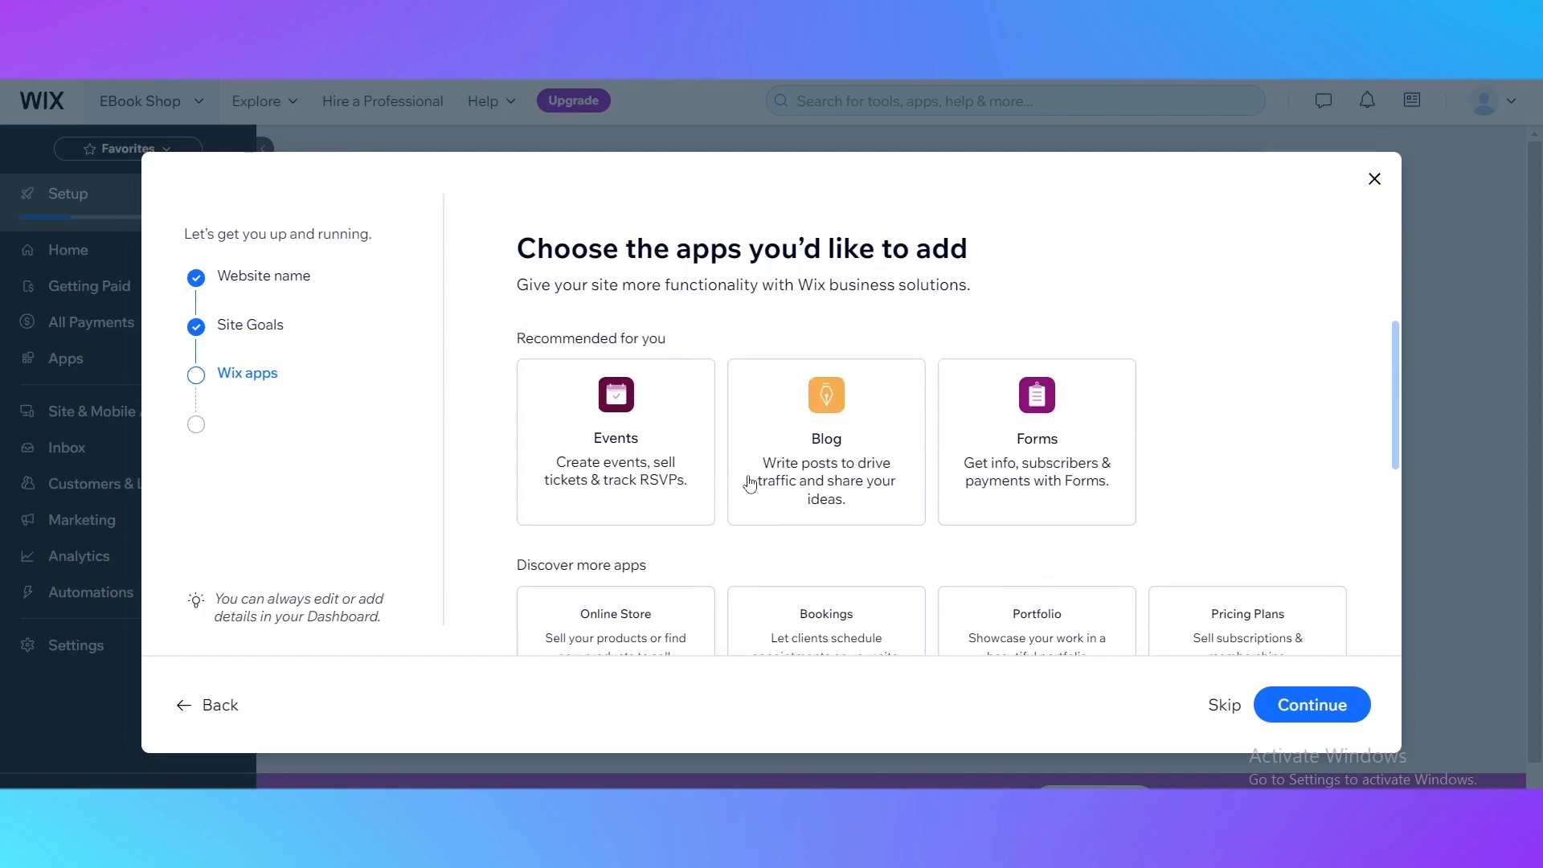
{"action": "scroll", "coordinate": [827, 458], "scroll_direction": "down", "scroll_amount": 5}
{"action": "scroll", "coordinate": [785, 447], "scroll_direction": "up", "scroll_amount": 5}
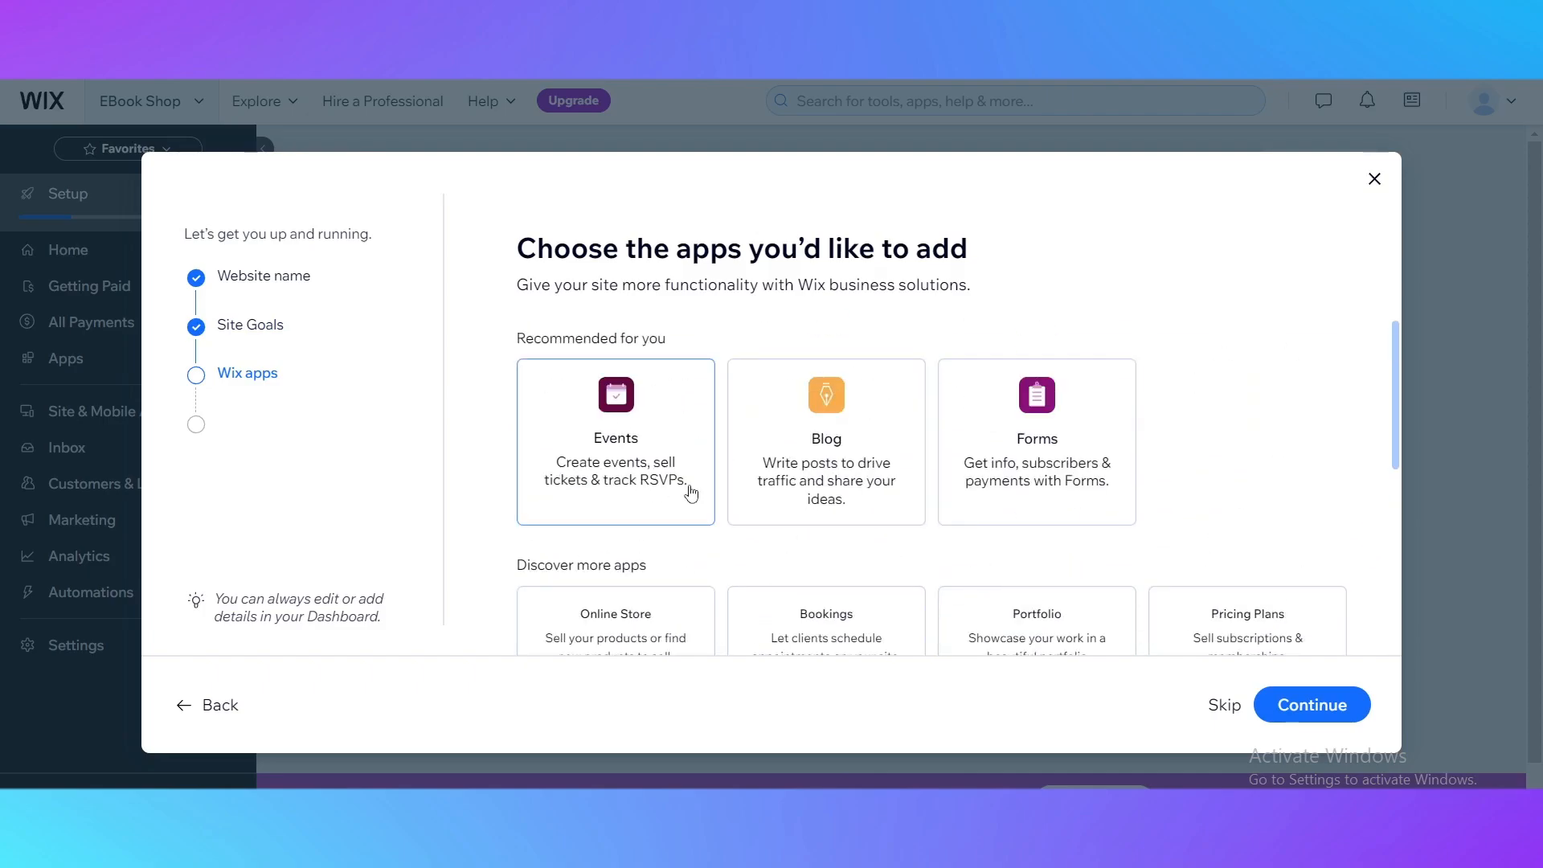
{"action": "left_click", "coordinate": [1213, 703]}
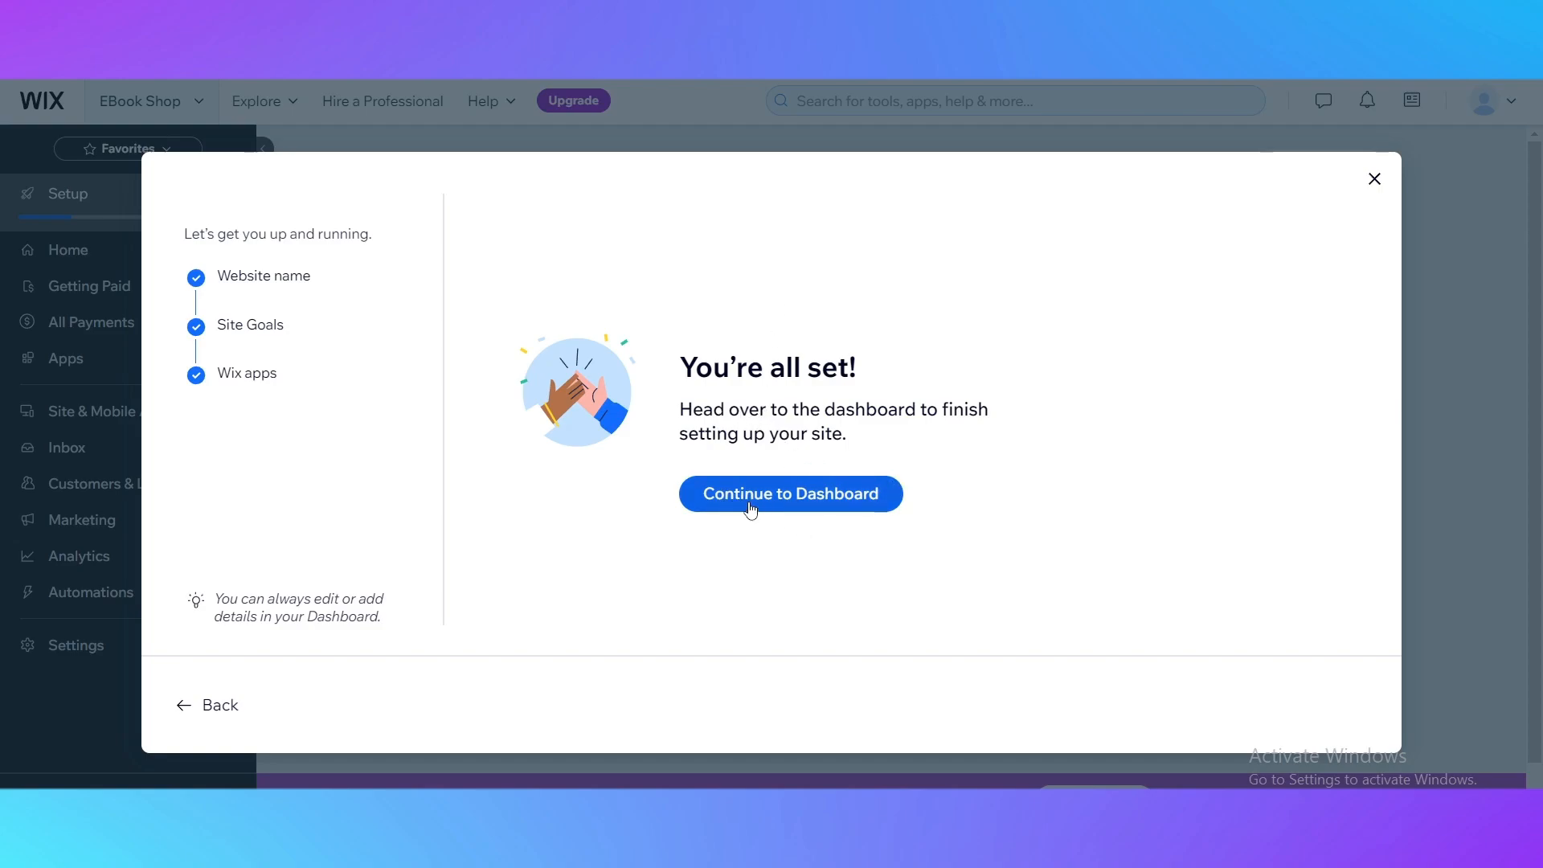
{"action": "left_click", "coordinate": [793, 515]}
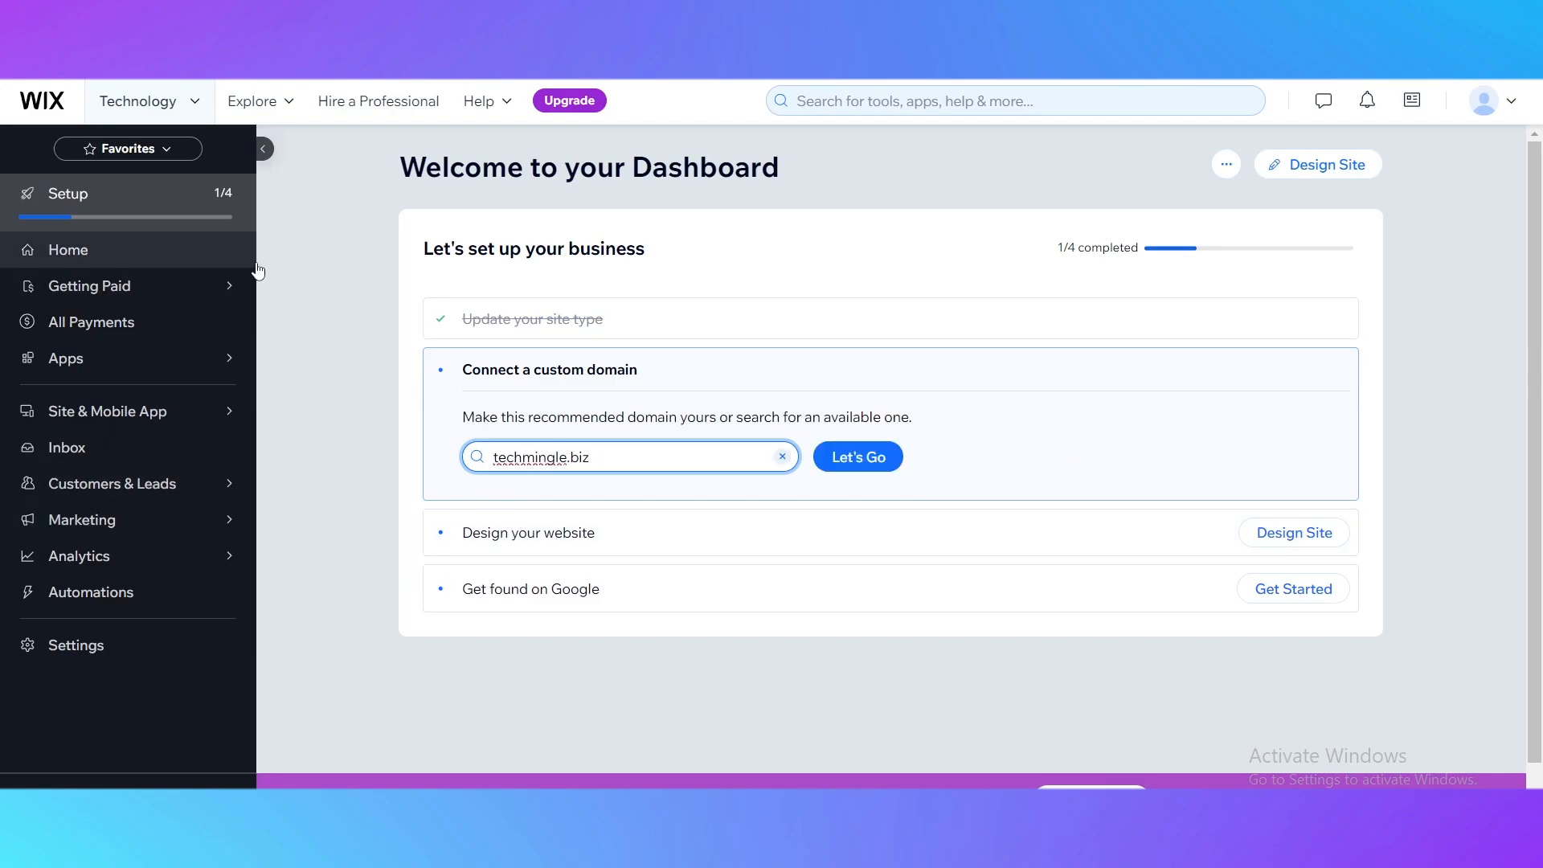
- Search the App Market for "123" and open the 123 Form Builder & Payments app page
{"action": "mouse_move", "coordinate": [149, 370]}
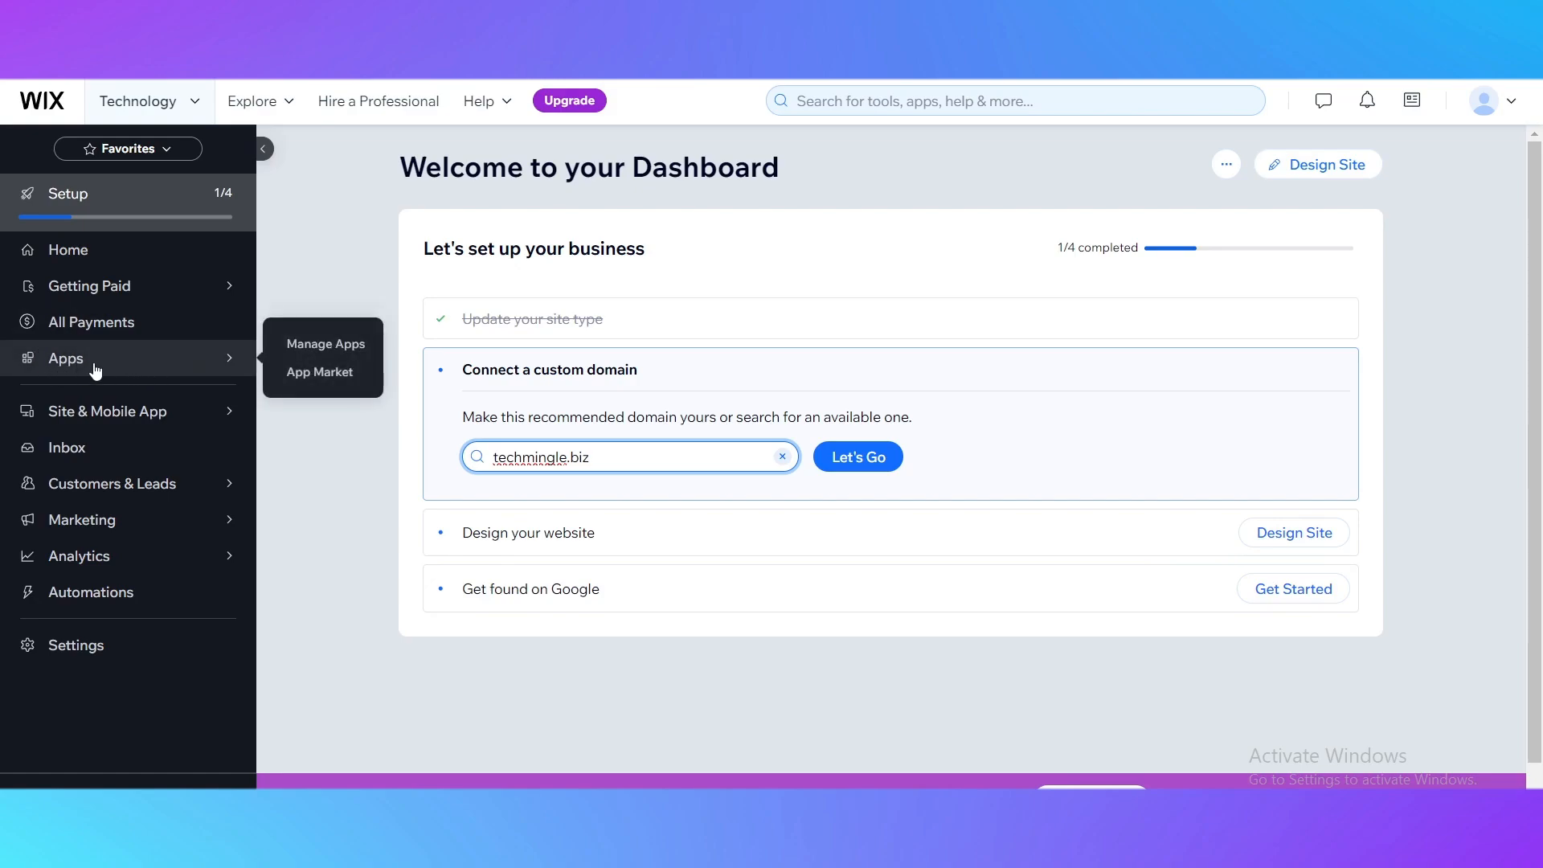
{"action": "left_click", "coordinate": [322, 375]}
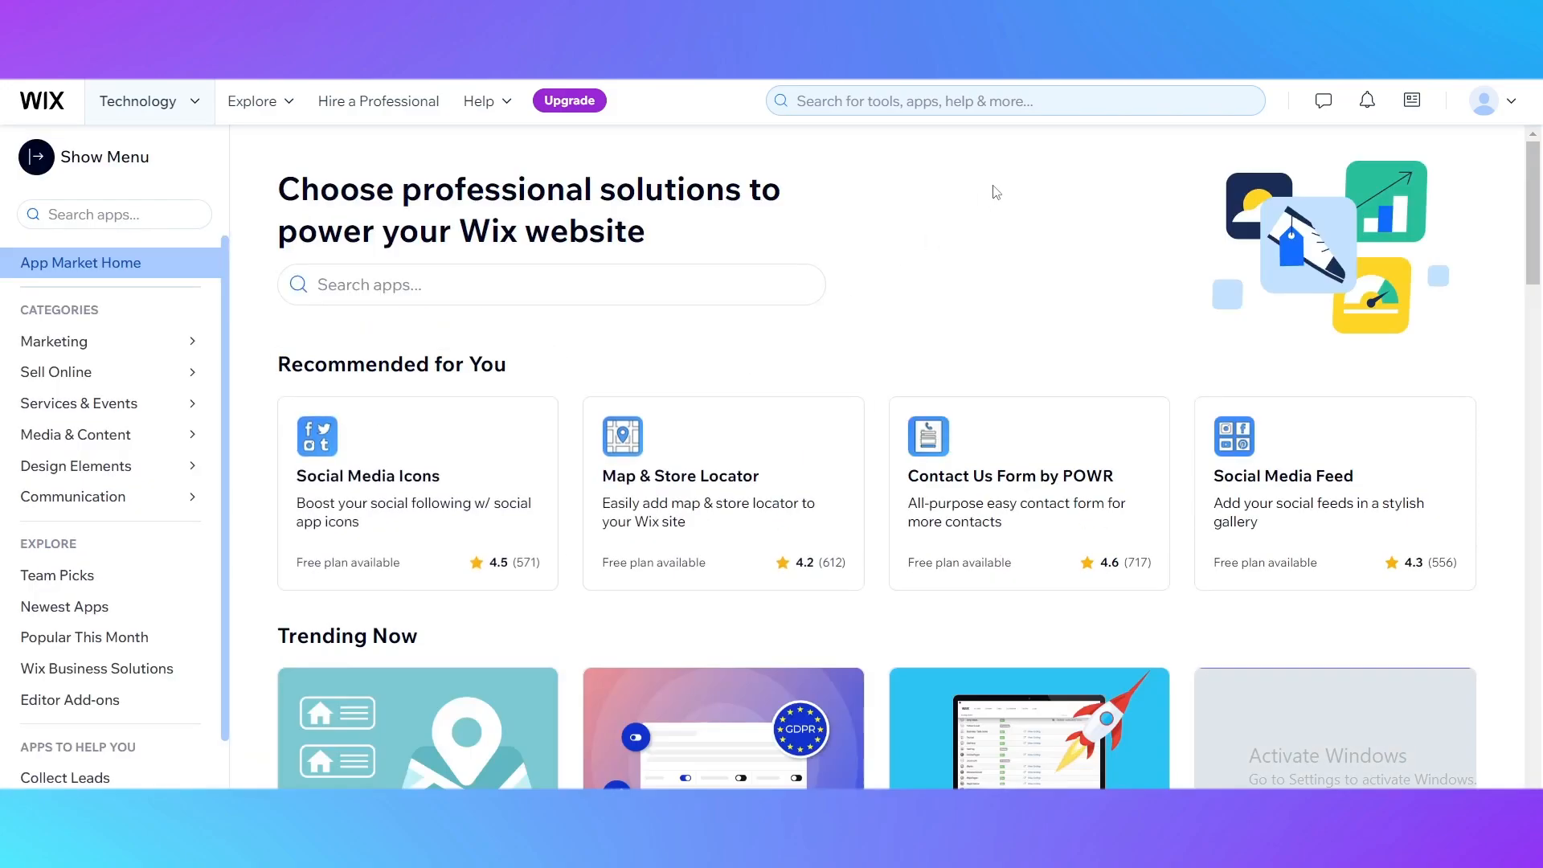
{"action": "left_click", "coordinate": [392, 277]}
{"action": "type", "text": "123"}
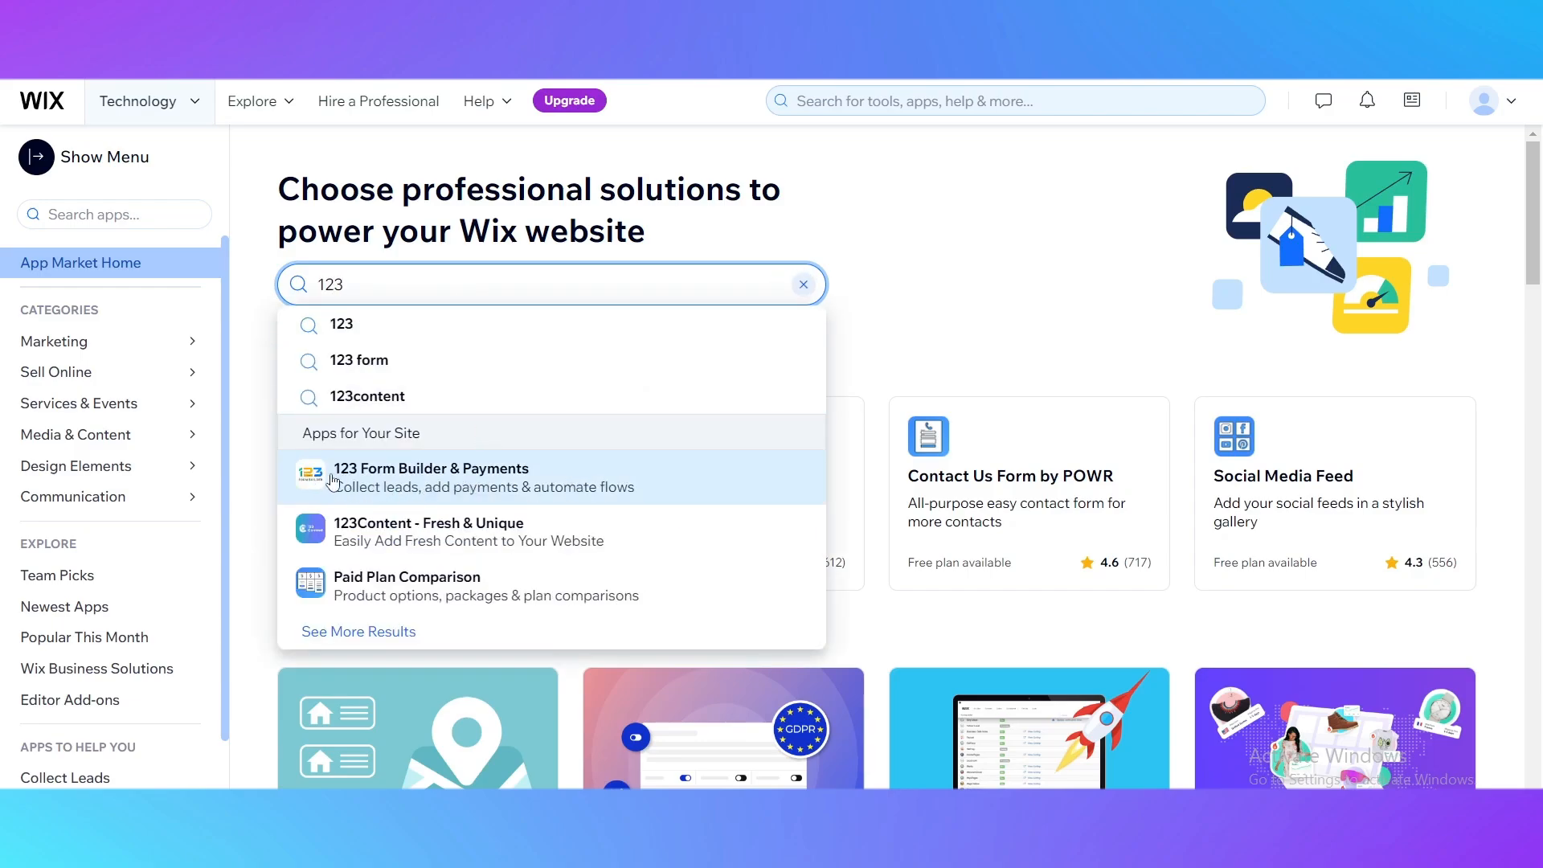
{"action": "left_click", "coordinate": [358, 488]}
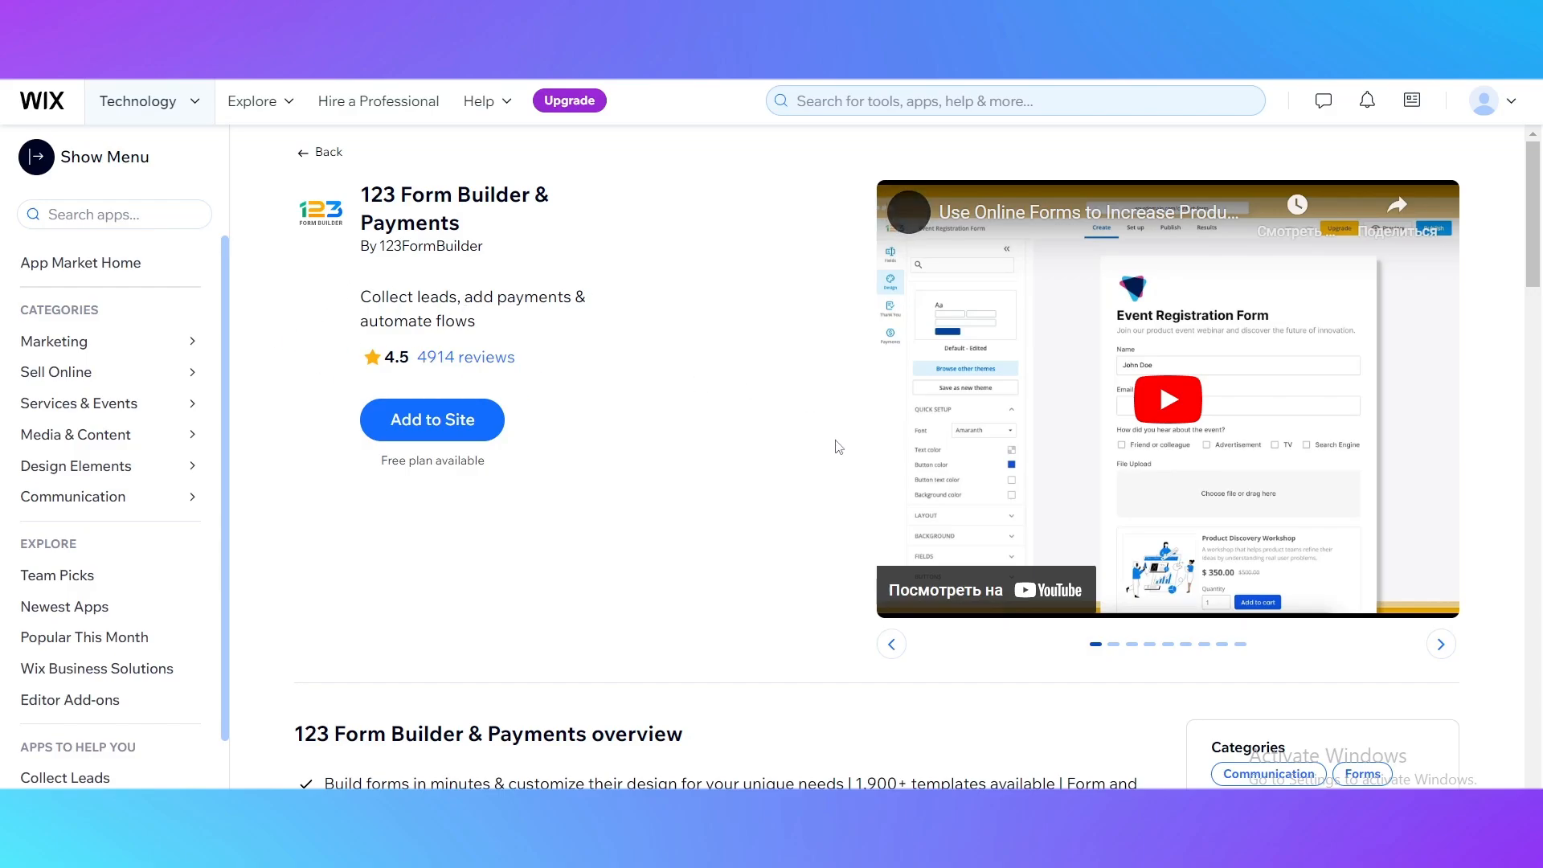
- Read through the 123 Form Builder & Payments overview, including its templates, integrations and customization features
{"action": "scroll", "coordinate": [509, 397], "scroll_direction": "down", "scroll_amount": 3}
{"action": "scroll", "coordinate": [627, 609], "scroll_direction": "up", "scroll_amount": 3}
{"action": "scroll", "coordinate": [543, 507], "scroll_direction": "down", "scroll_amount": 3}
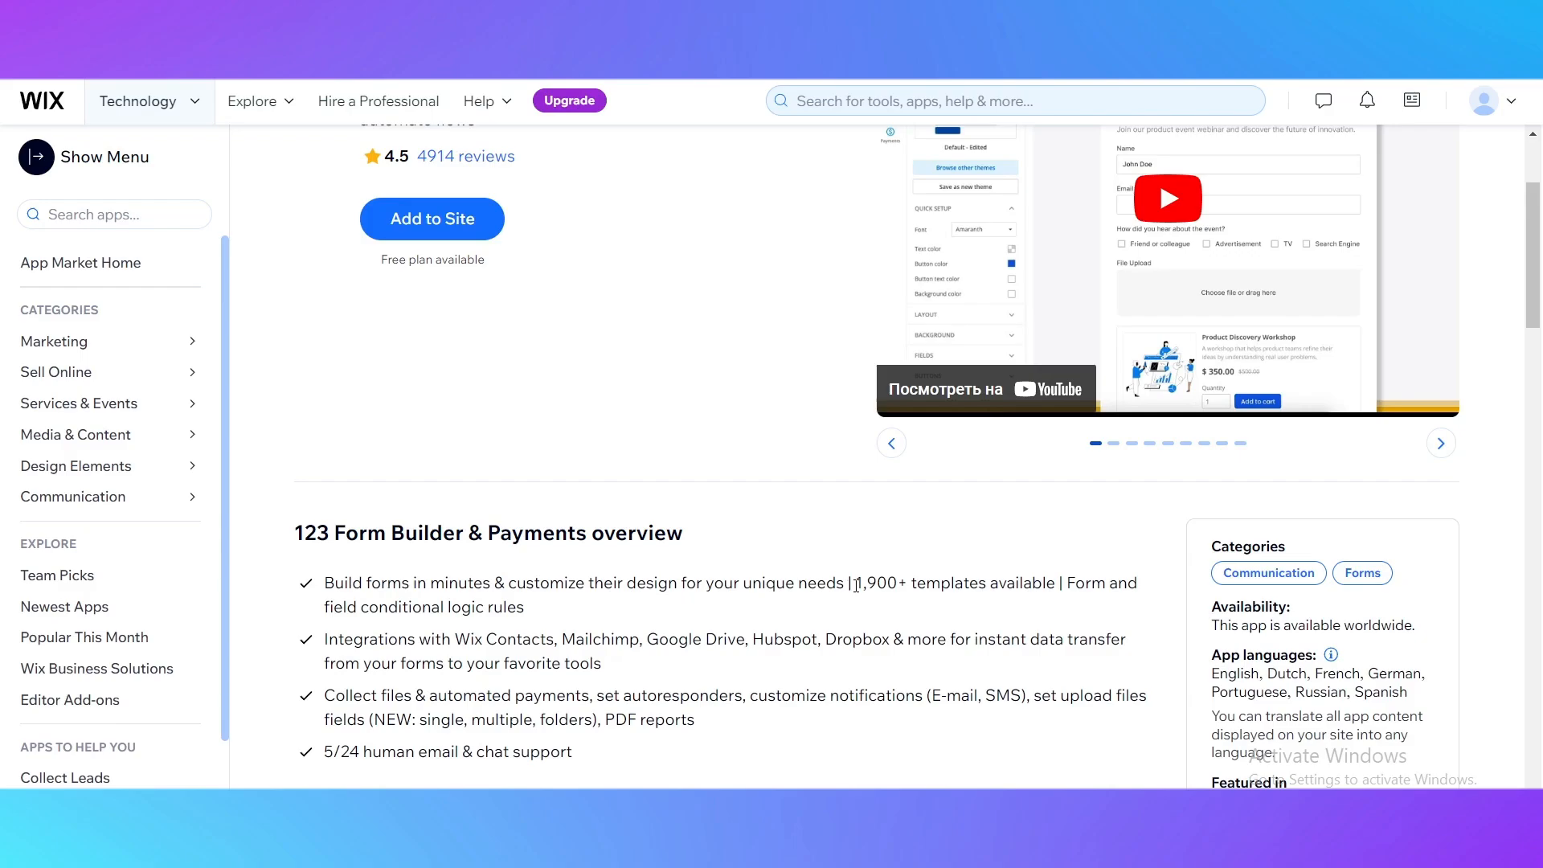
{"action": "left_click_drag", "start_coordinate": [857, 584], "coordinate": [937, 586]}
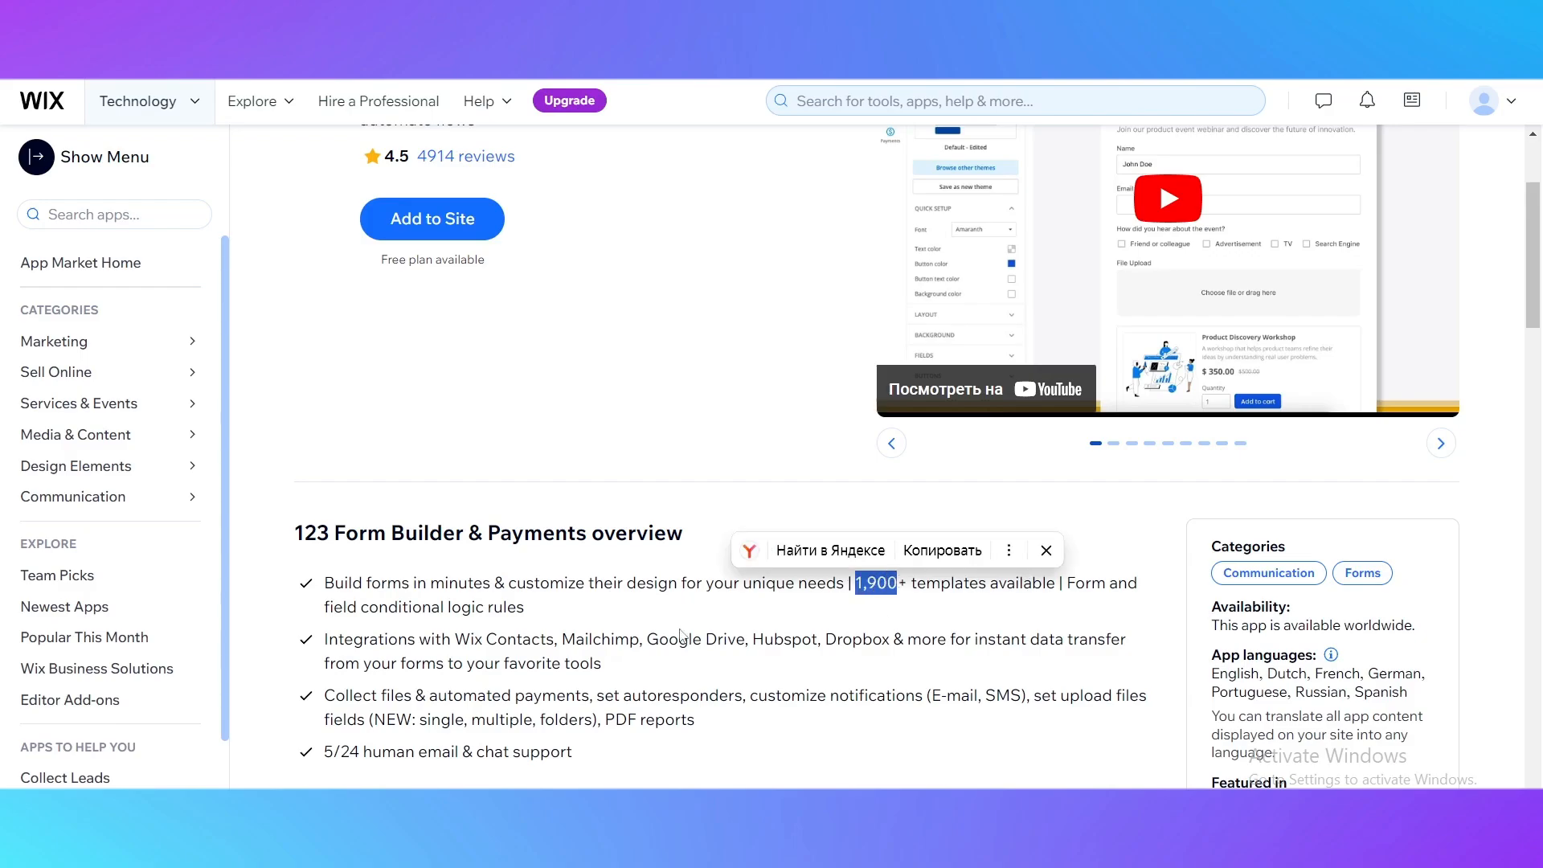
{"action": "left_click", "coordinate": [534, 605]}
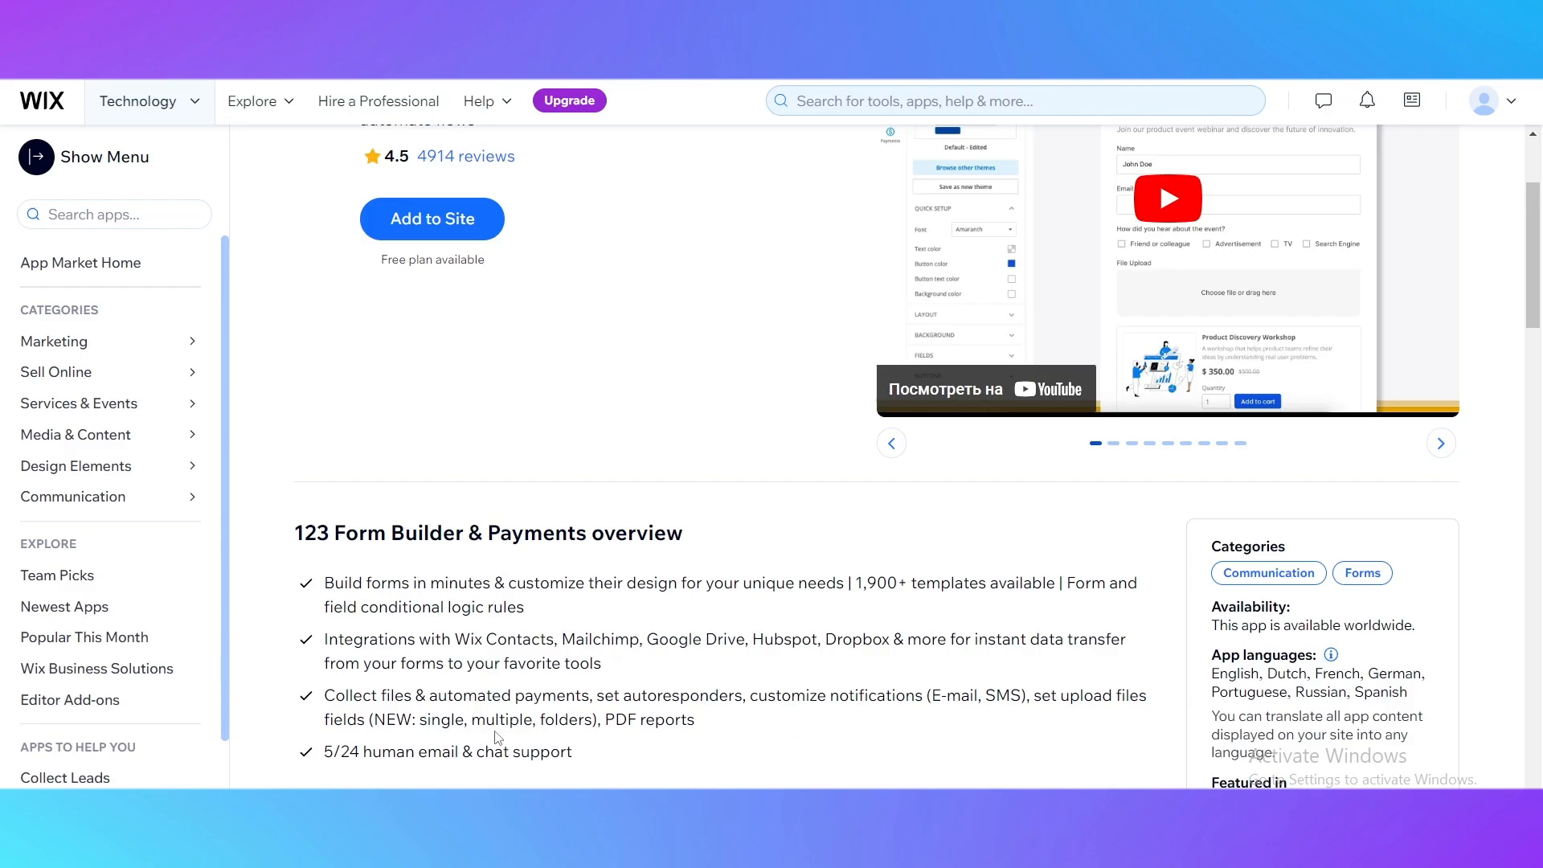
{"action": "scroll", "coordinate": [520, 689], "scroll_direction": "down", "scroll_amount": 3}
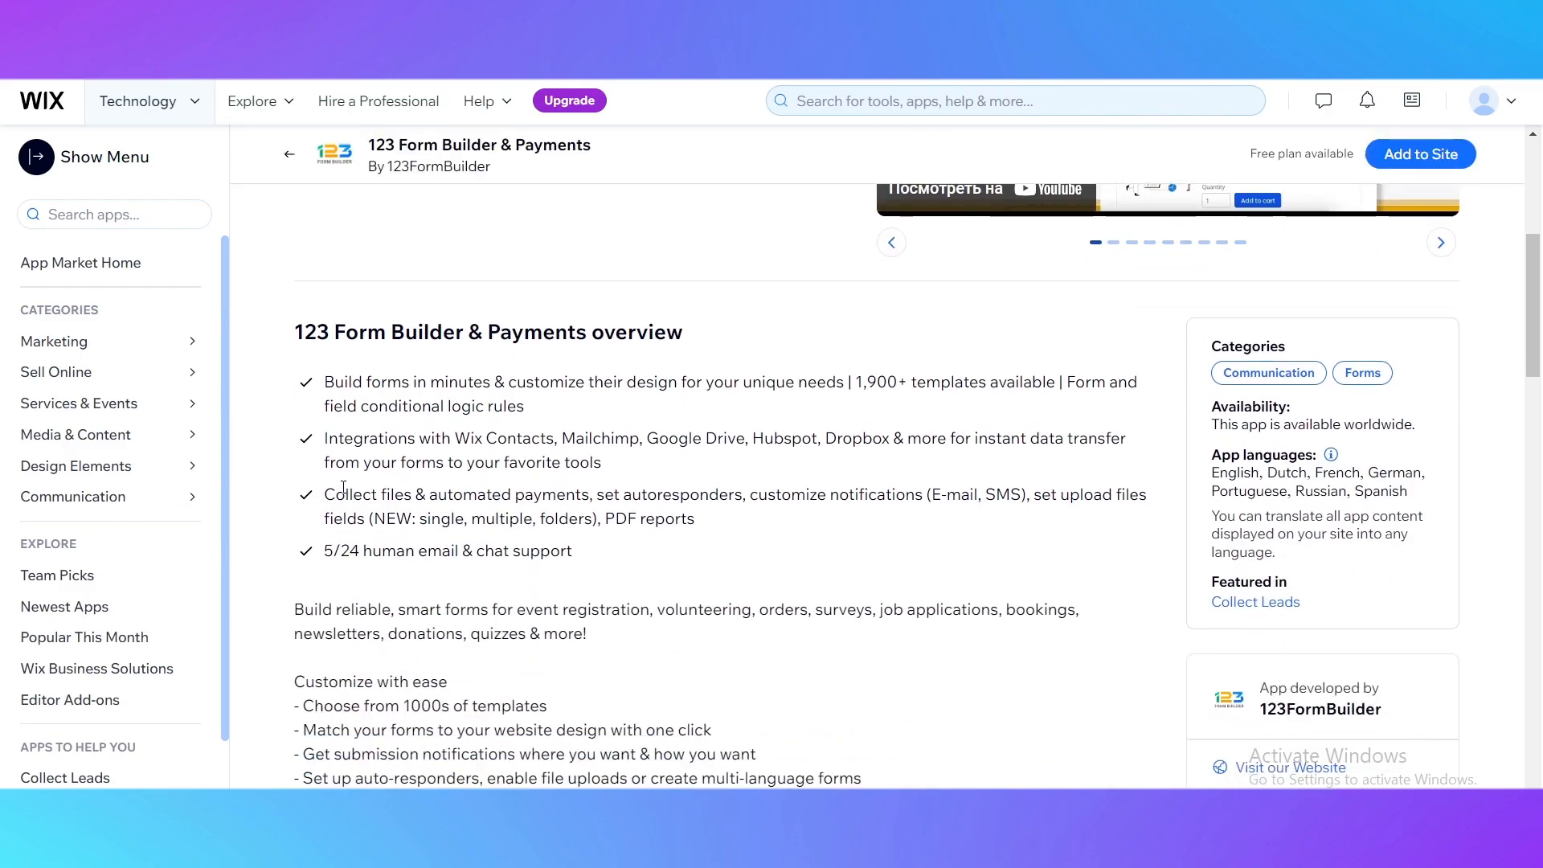
{"action": "scroll", "coordinate": [582, 552], "scroll_direction": "up", "scroll_amount": 1}
{"action": "scroll", "coordinate": [659, 702], "scroll_direction": "down", "scroll_amount": 2}
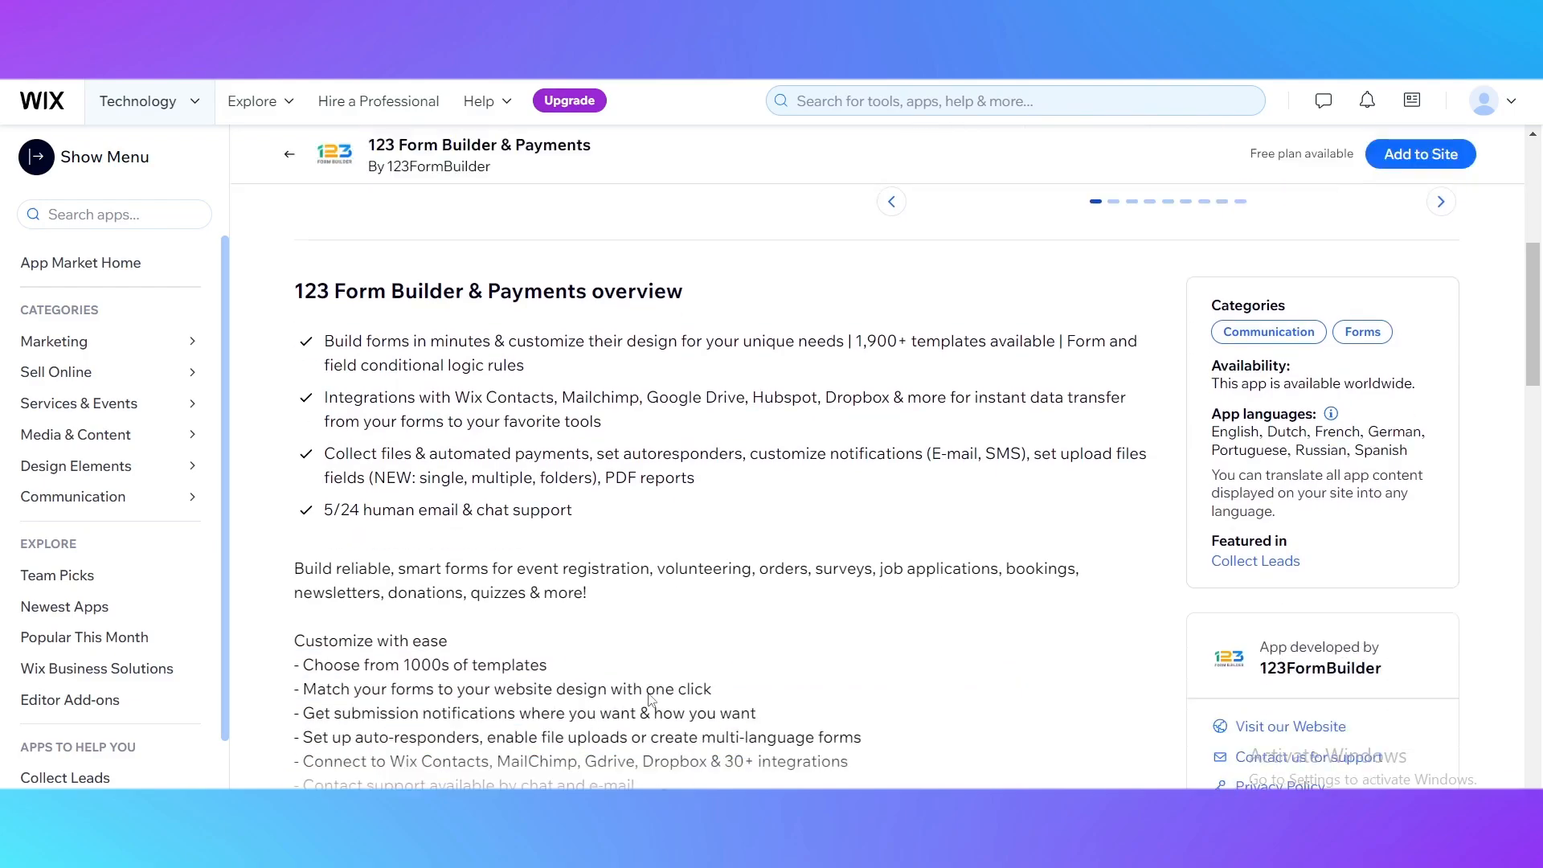
{"action": "scroll", "coordinate": [722, 648], "scroll_direction": "up", "scroll_amount": 1}
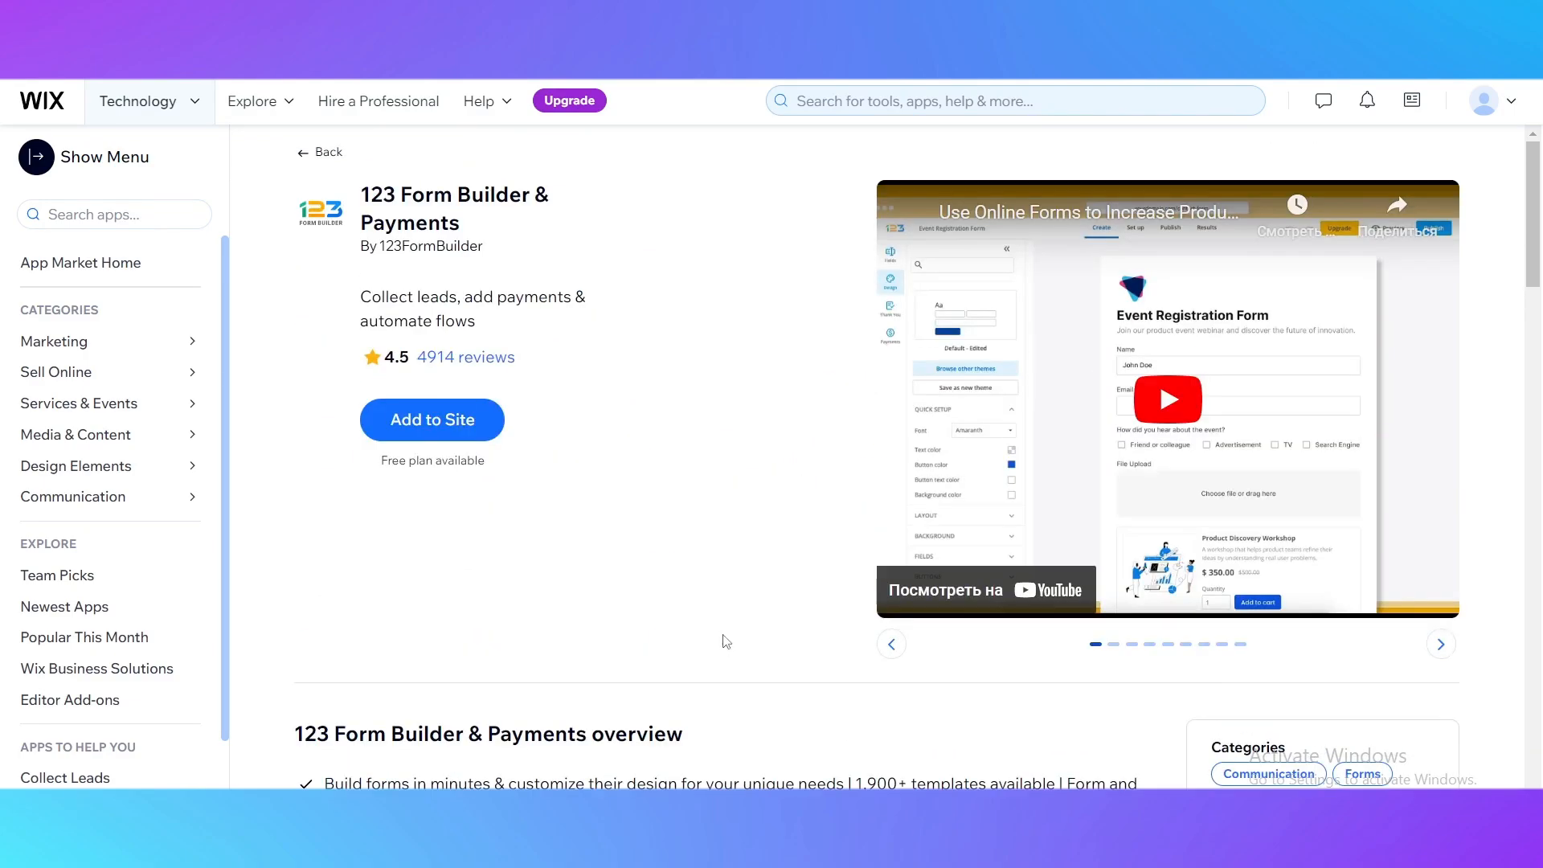
- Add 123 Form Builder & Payments to the site, agree to its permissions and close the installation window
{"action": "left_click", "coordinate": [440, 446]}
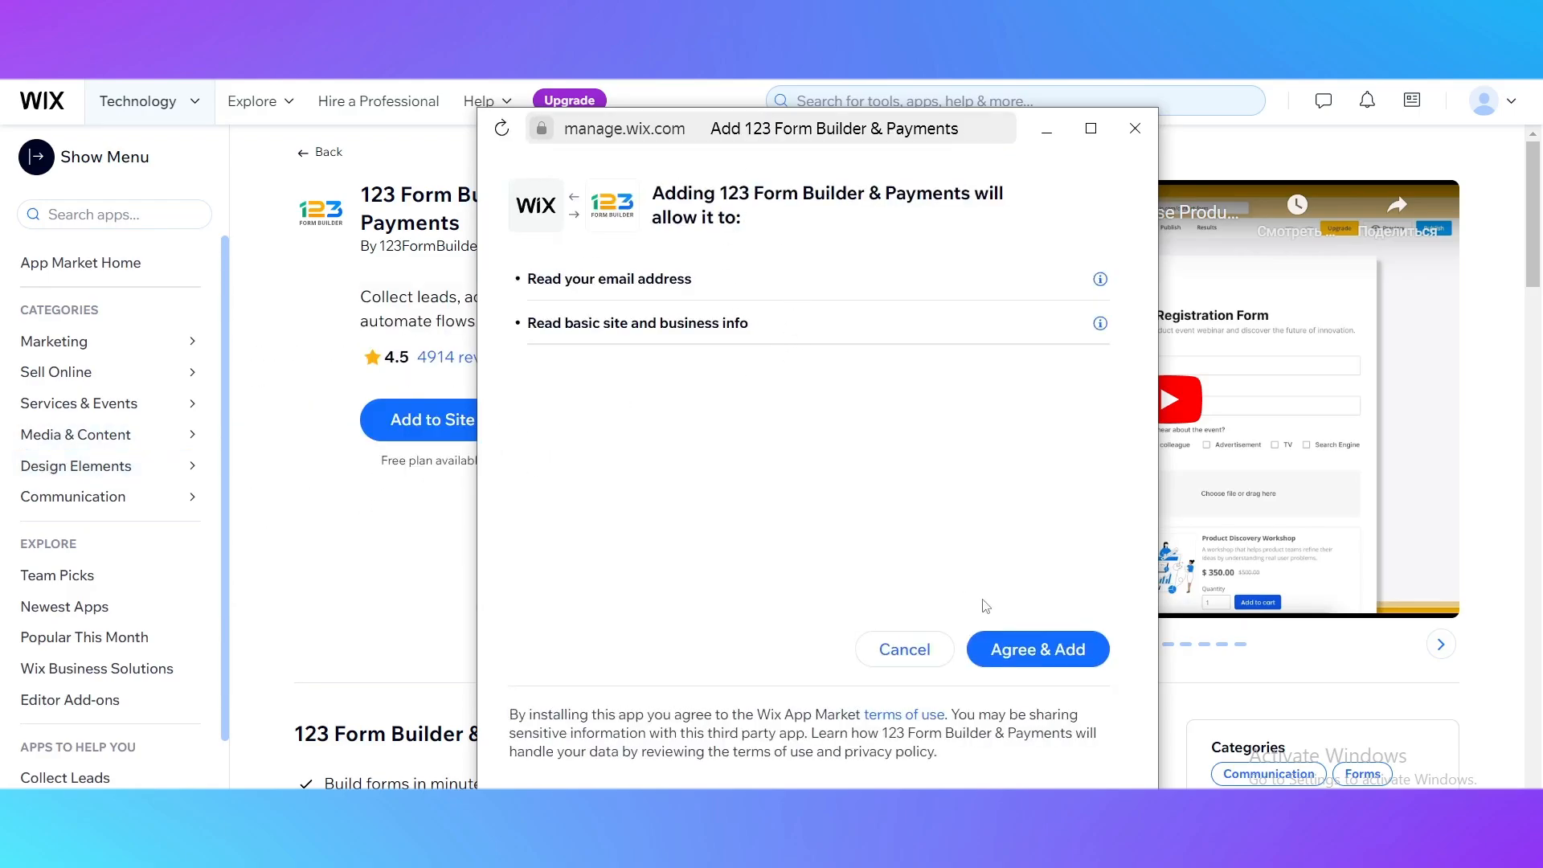
{"action": "left_click", "coordinate": [1033, 660]}
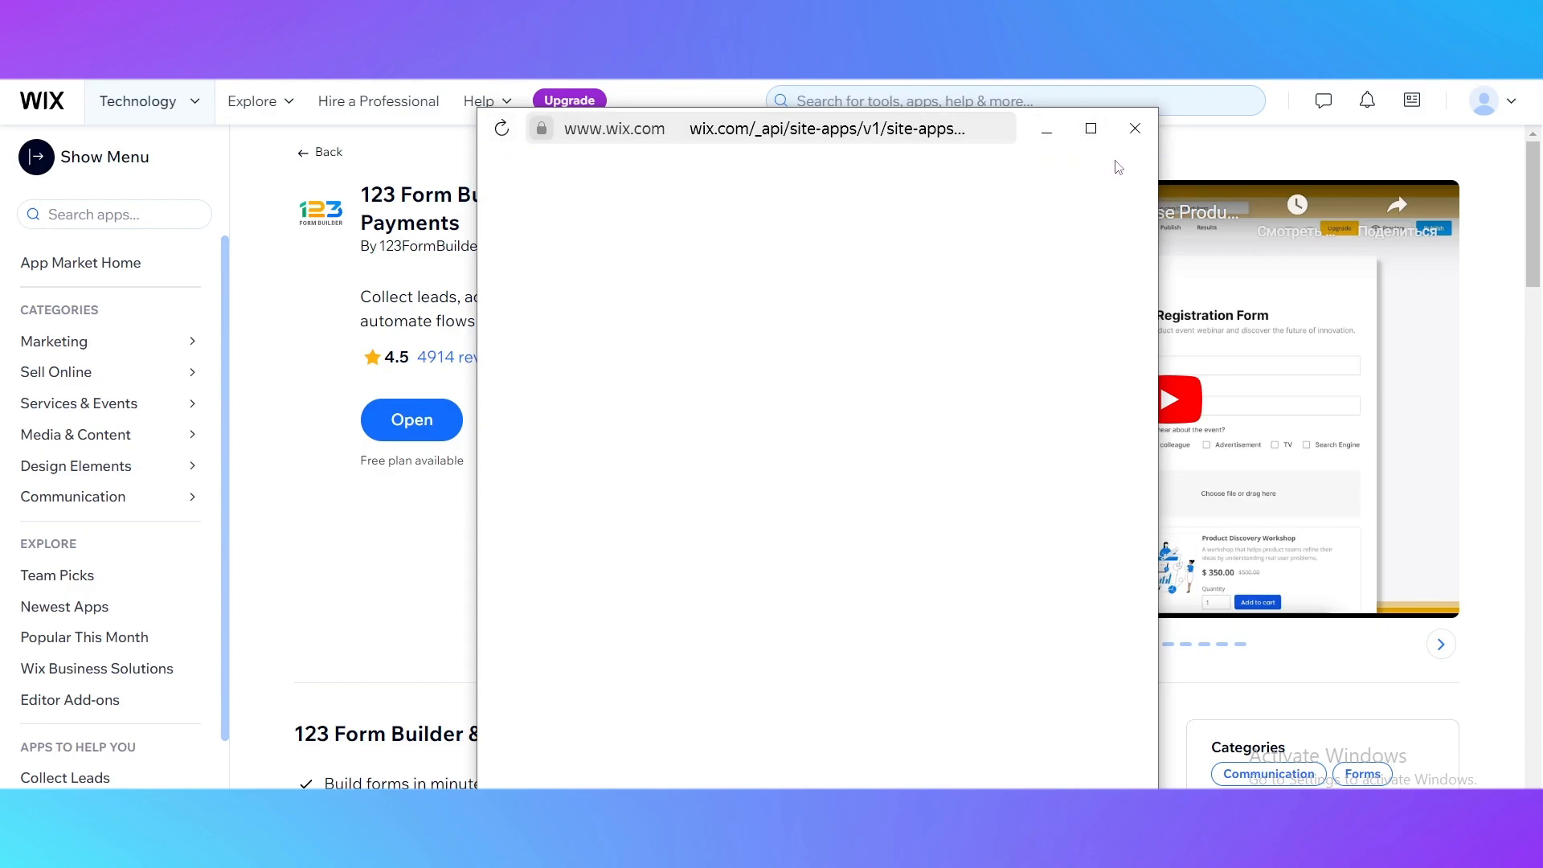
{"action": "left_click", "coordinate": [1135, 128]}
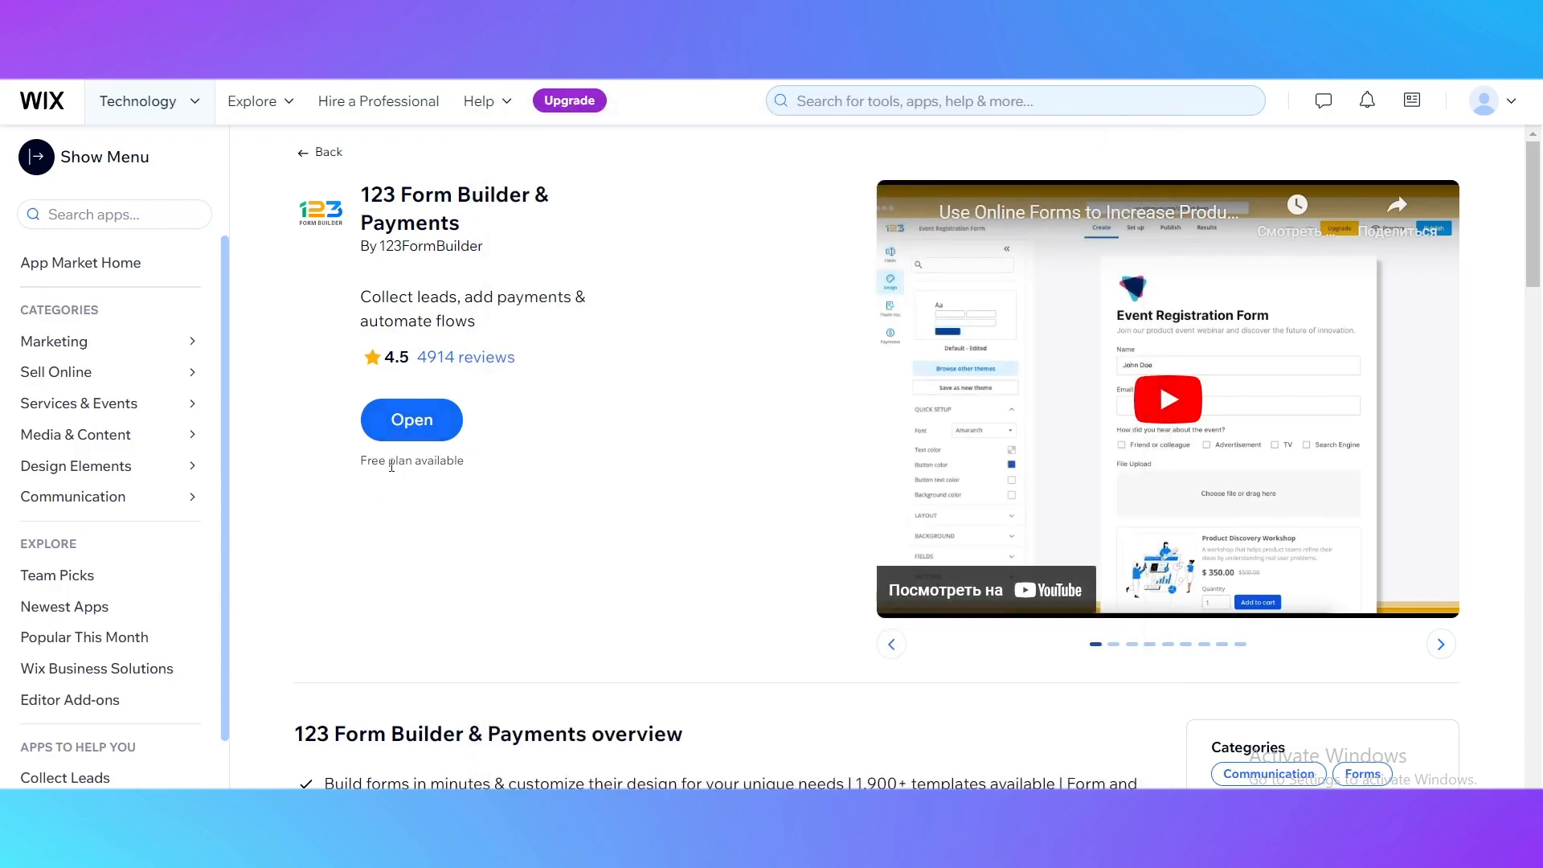
- Choose to design the website from a template and open the "Made to Be Played" Gaming Company template for editing
{"action": "left_click", "coordinate": [415, 431]}
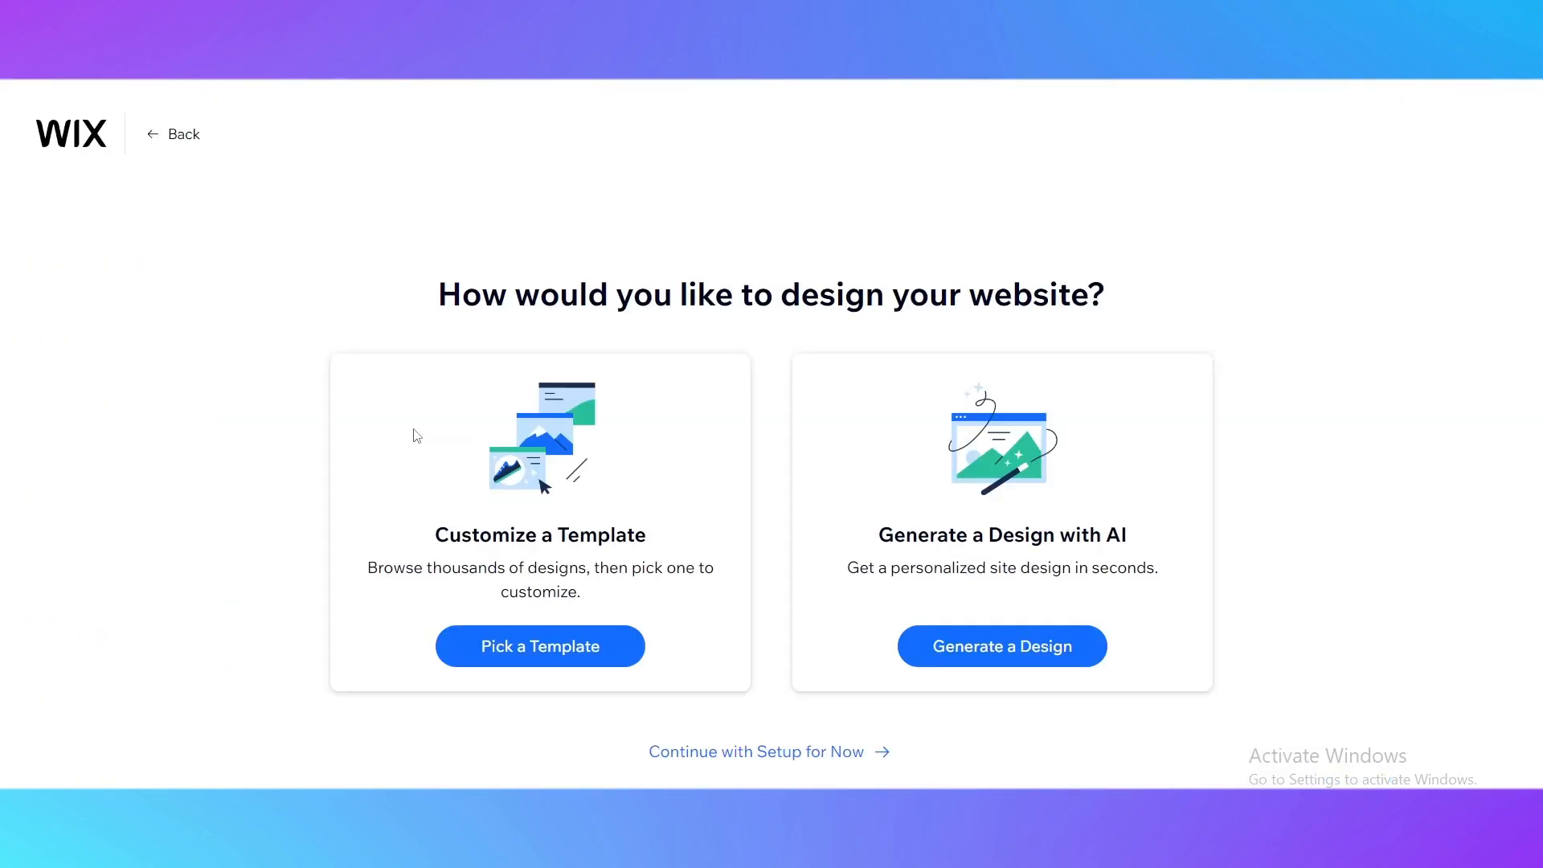
{"action": "left_click", "coordinate": [518, 648]}
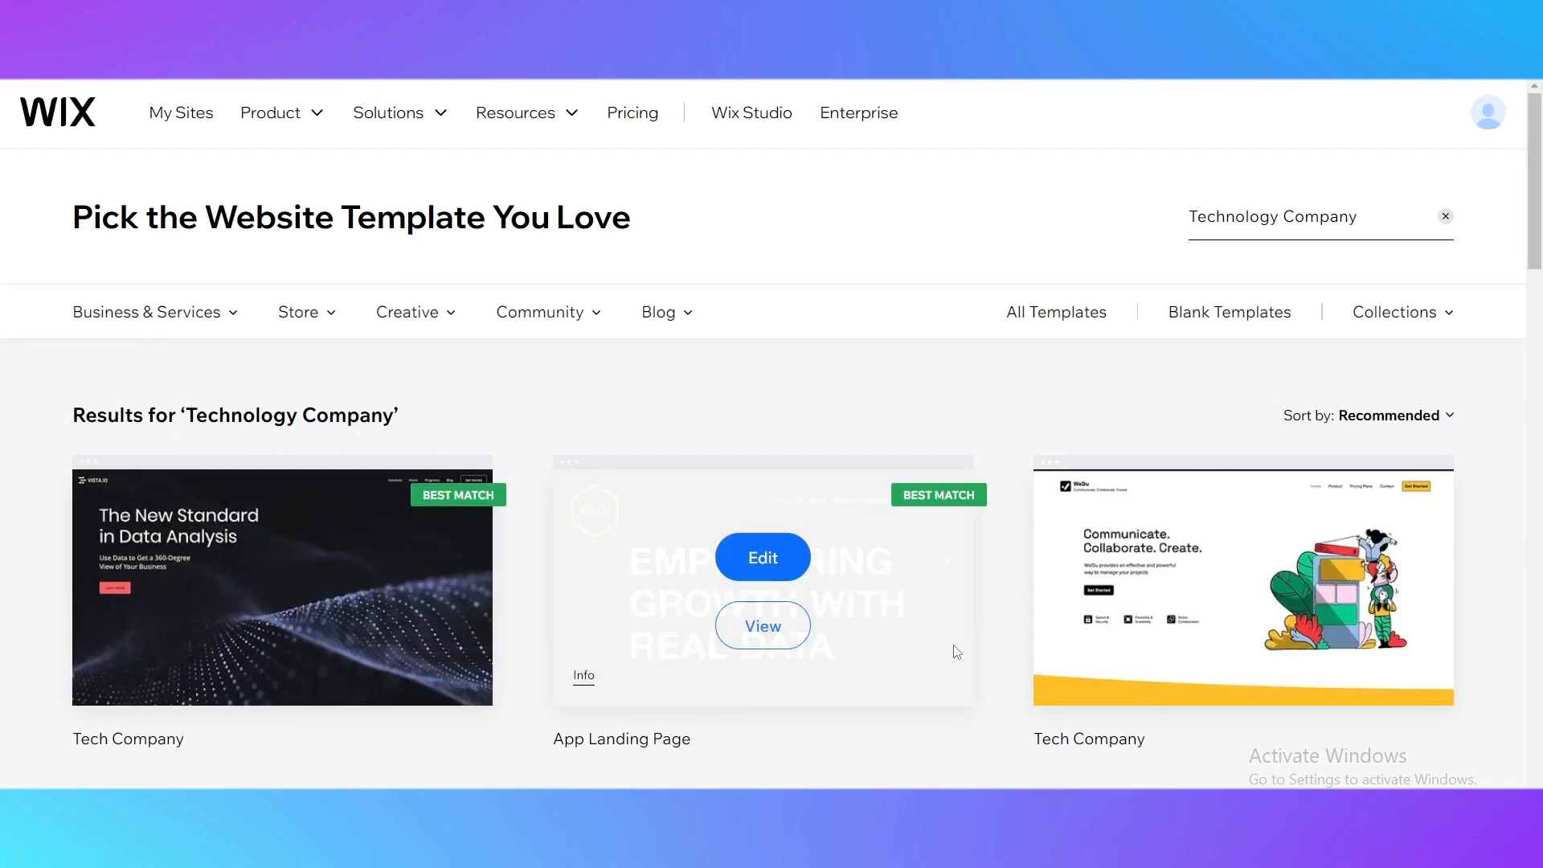
{"action": "scroll", "coordinate": [956, 630], "scroll_direction": "down", "scroll_amount": 8}
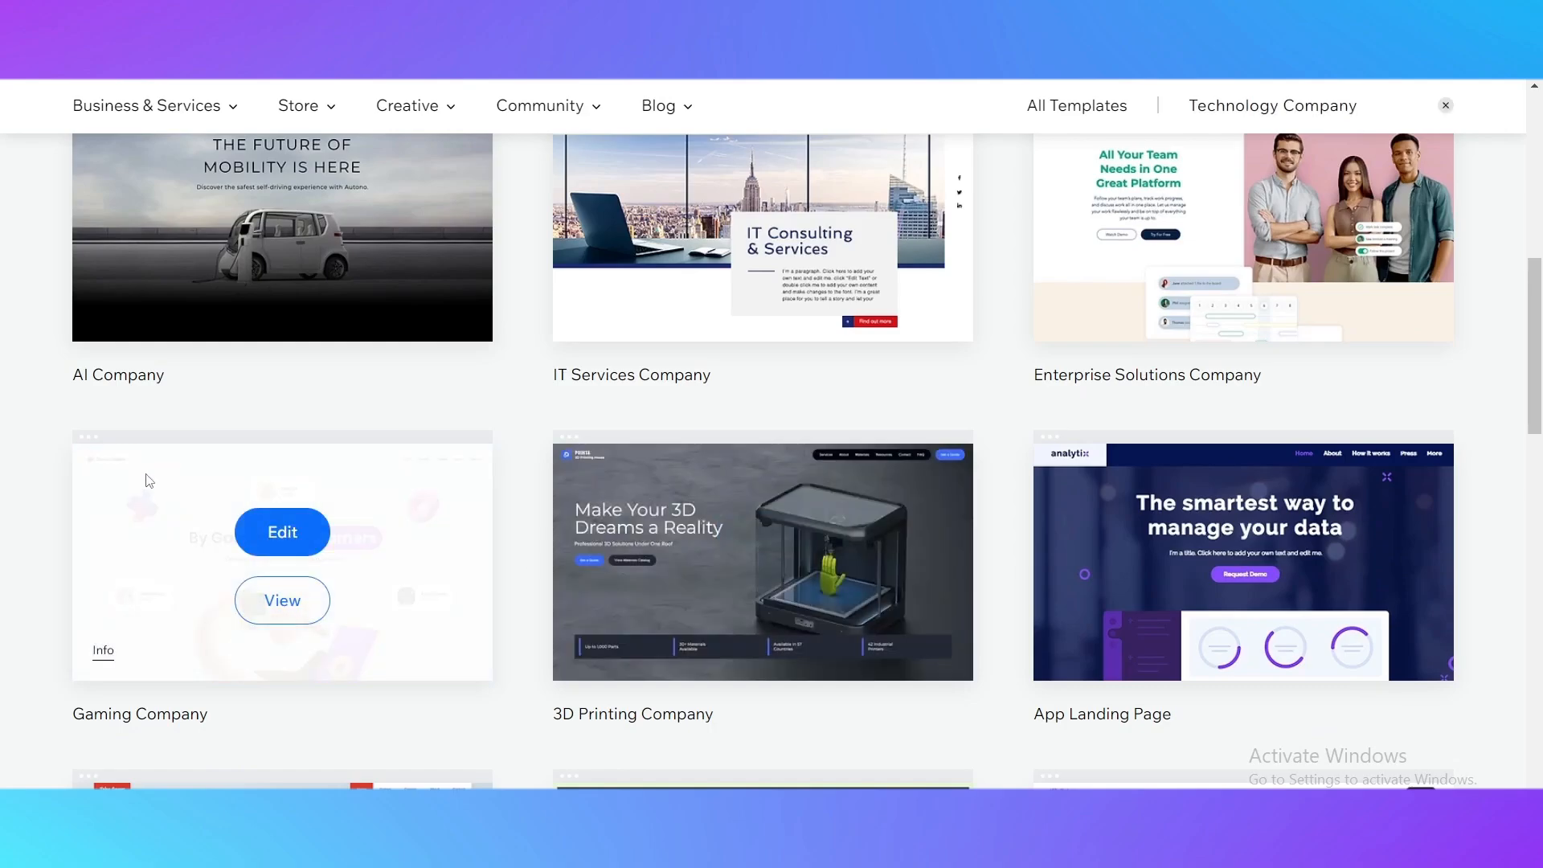
{"action": "scroll", "coordinate": [696, 542], "scroll_direction": "down", "scroll_amount": 1}
{"action": "scroll", "coordinate": [699, 542], "scroll_direction": "down", "scroll_amount": 3}
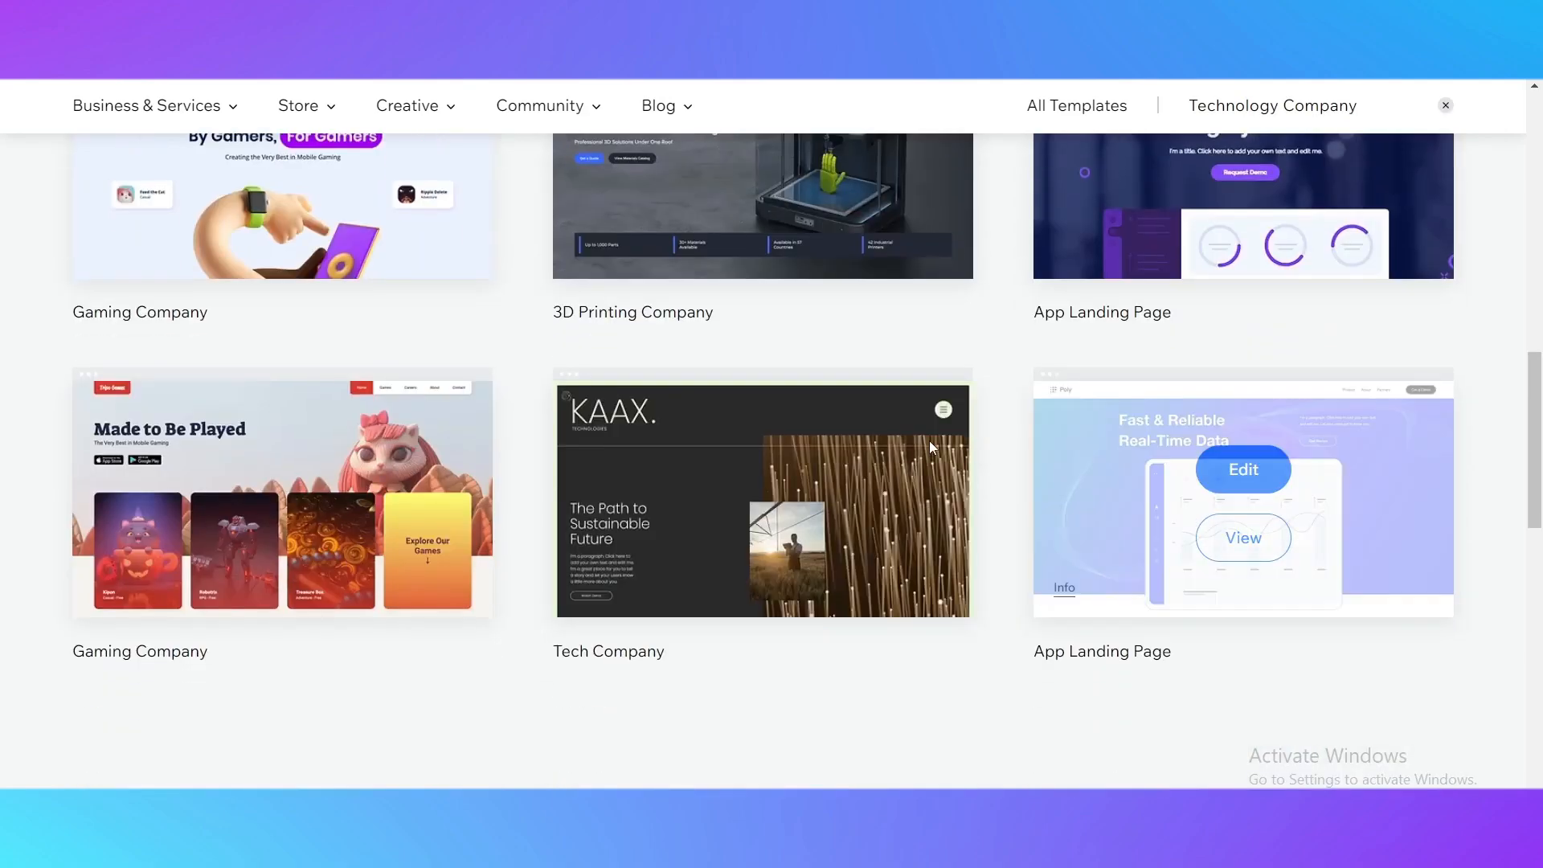
{"action": "scroll", "coordinate": [836, 424], "scroll_direction": "up", "scroll_amount": 2}
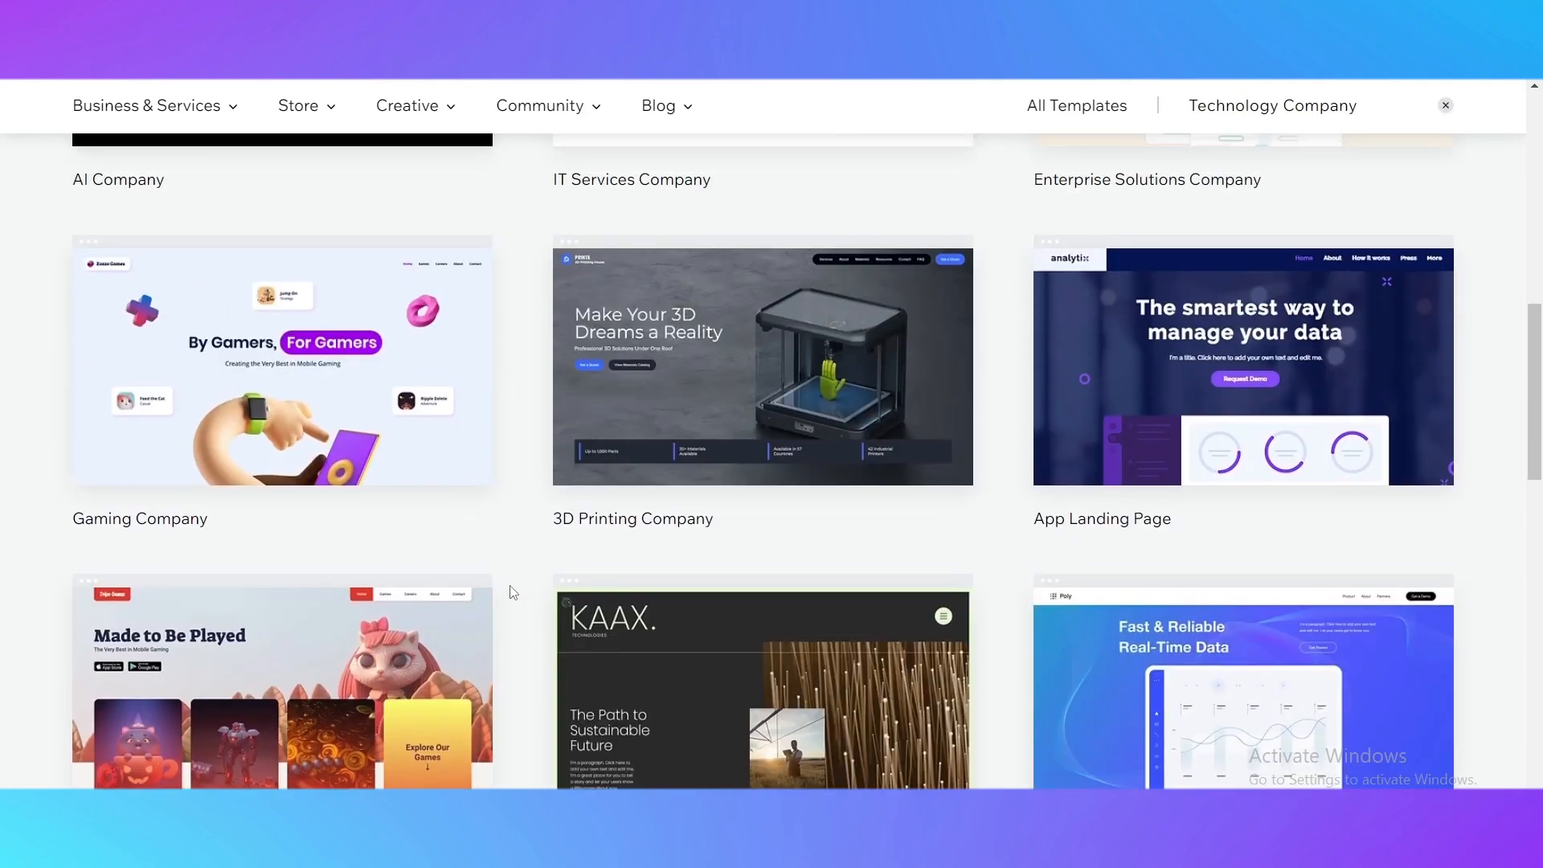
{"action": "scroll", "coordinate": [492, 425], "scroll_direction": "up", "scroll_amount": 7}
{"action": "scroll", "coordinate": [764, 527], "scroll_direction": "down", "scroll_amount": 5}
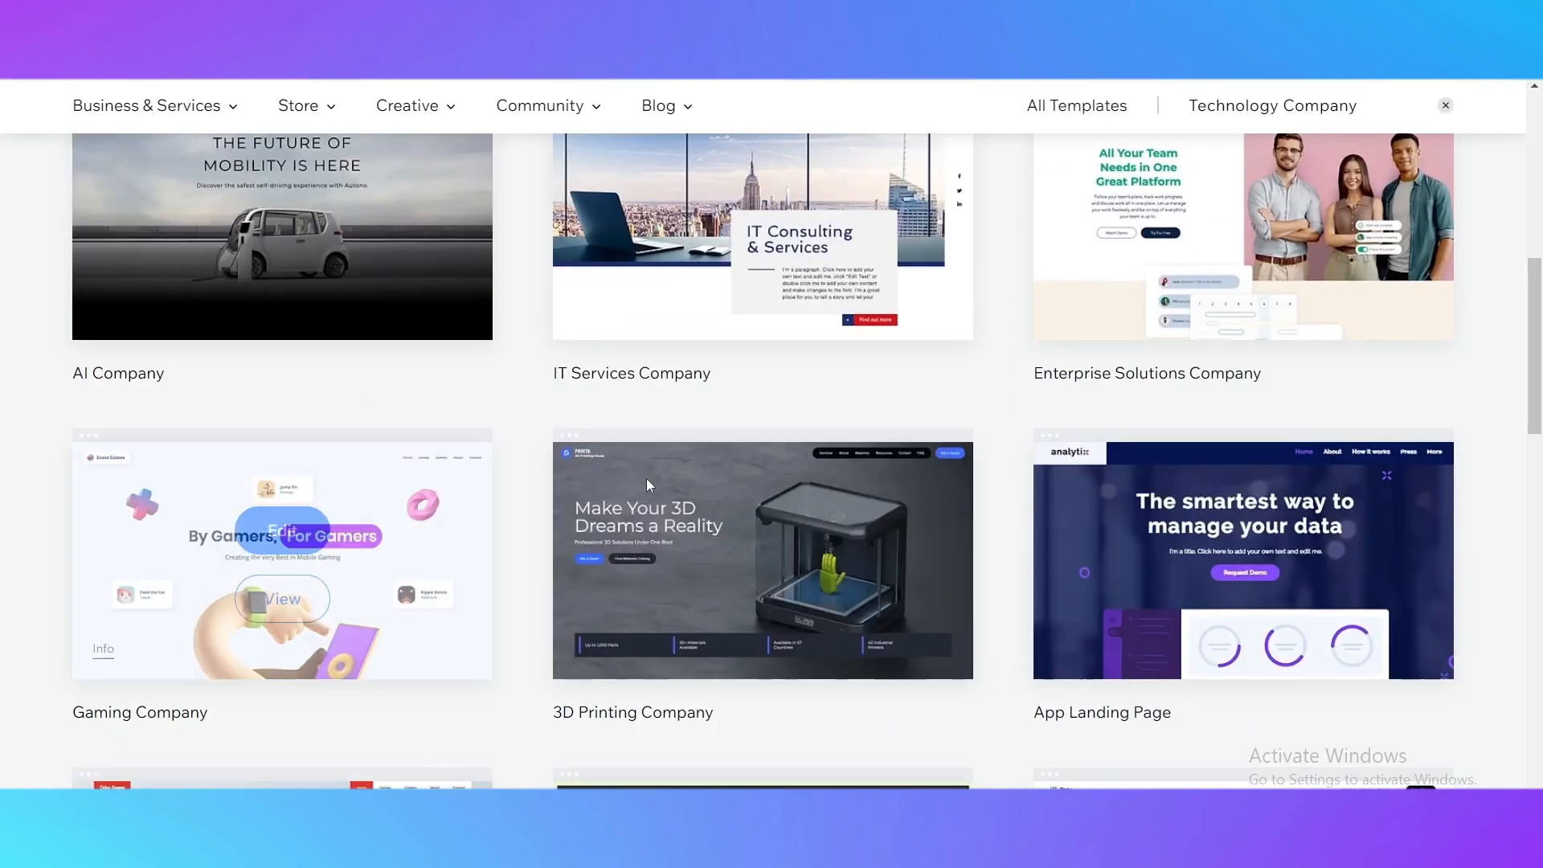
{"action": "scroll", "coordinate": [646, 479], "scroll_direction": "down", "scroll_amount": 2}
{"action": "mouse_move", "coordinate": [351, 378]}
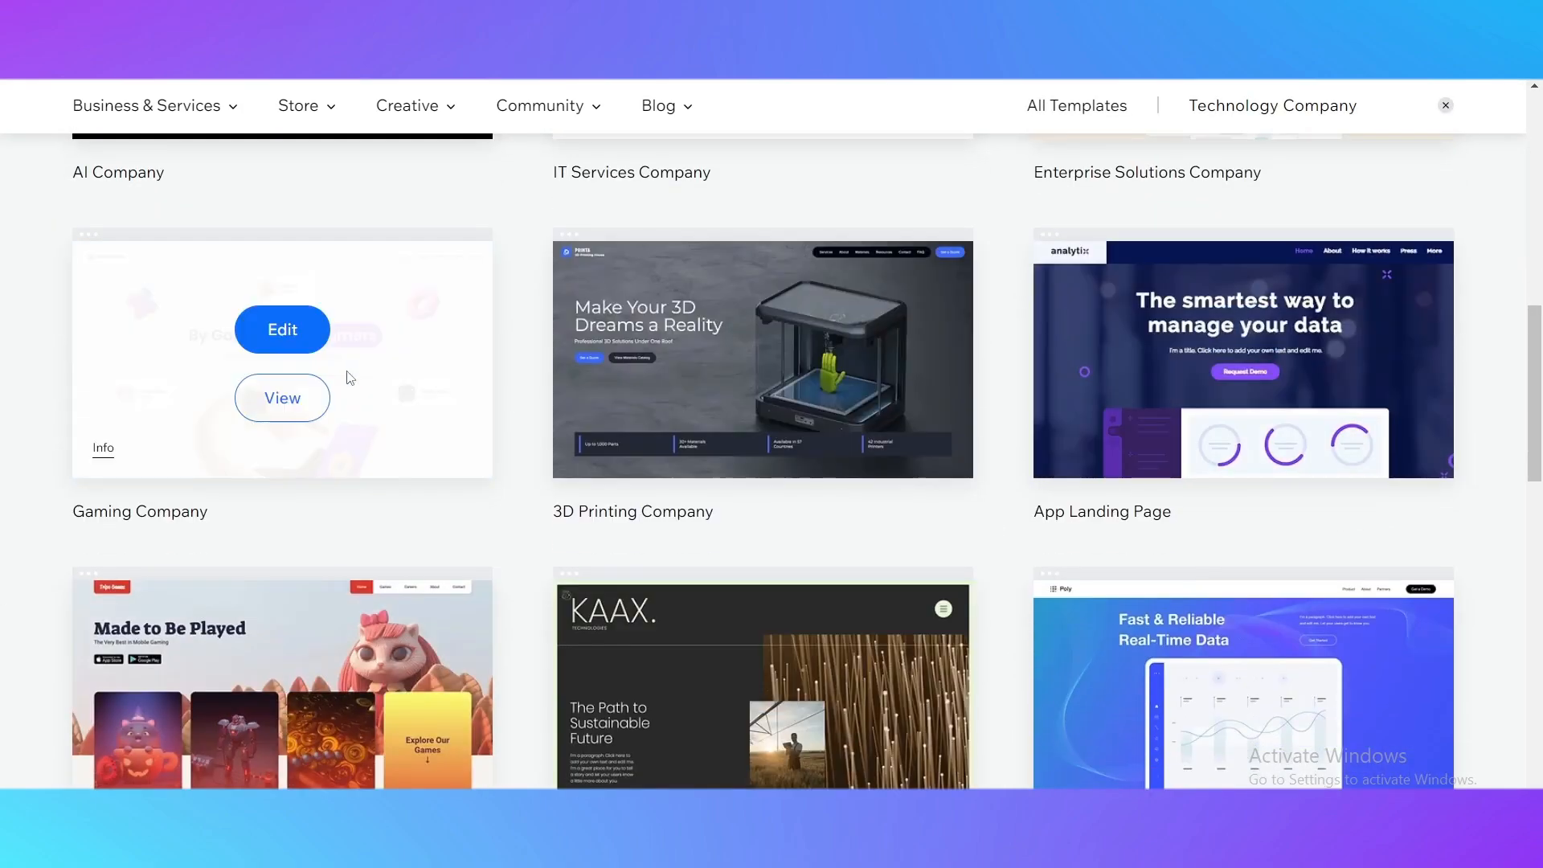
{"action": "scroll", "coordinate": [712, 615], "scroll_direction": "down", "scroll_amount": 3}
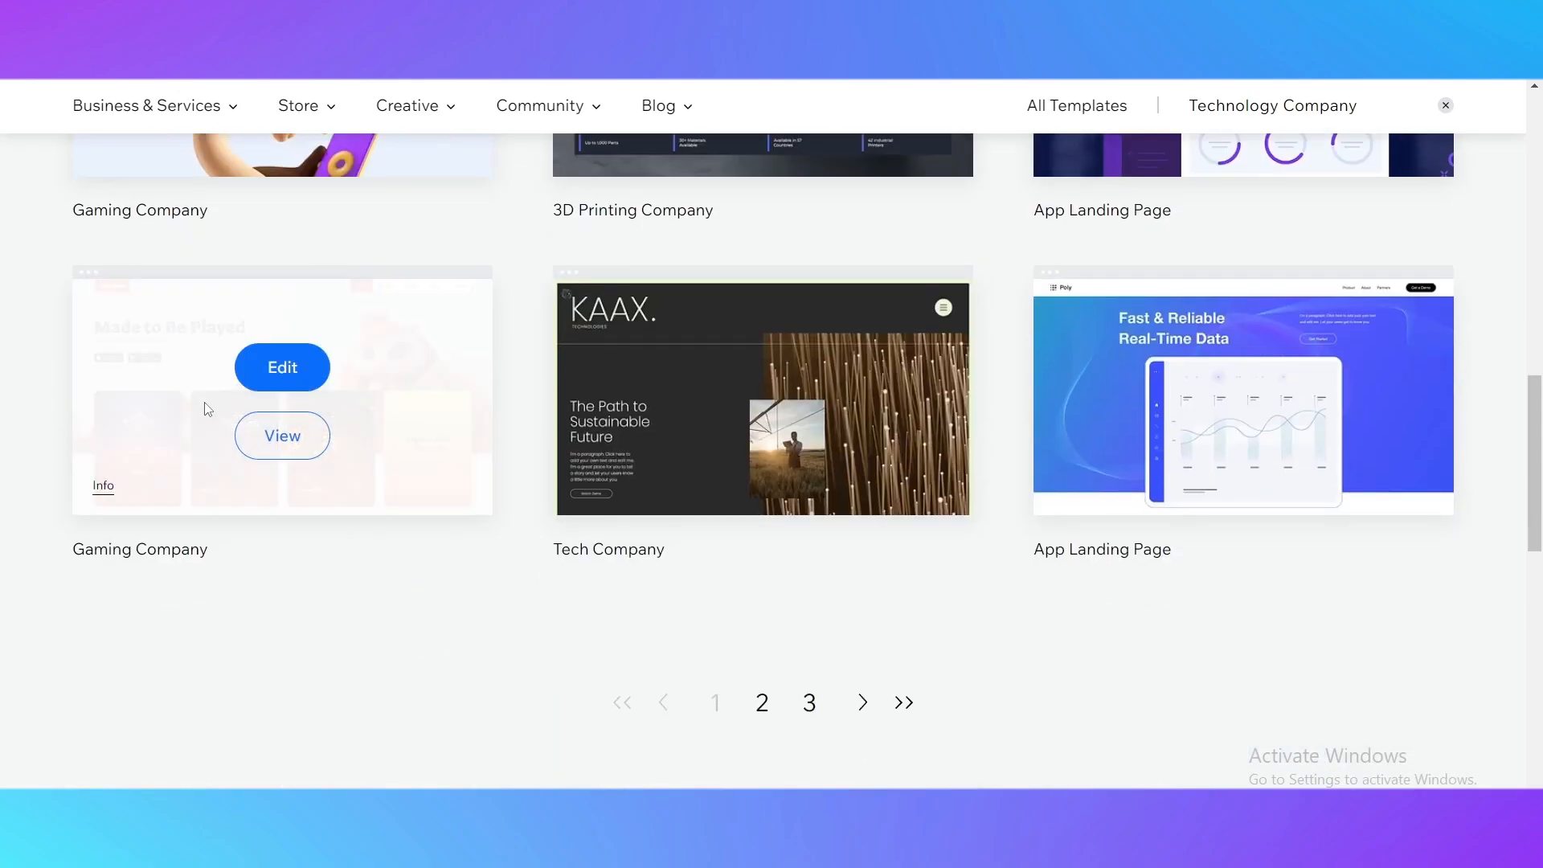
{"action": "mouse_move", "coordinate": [245, 346]}
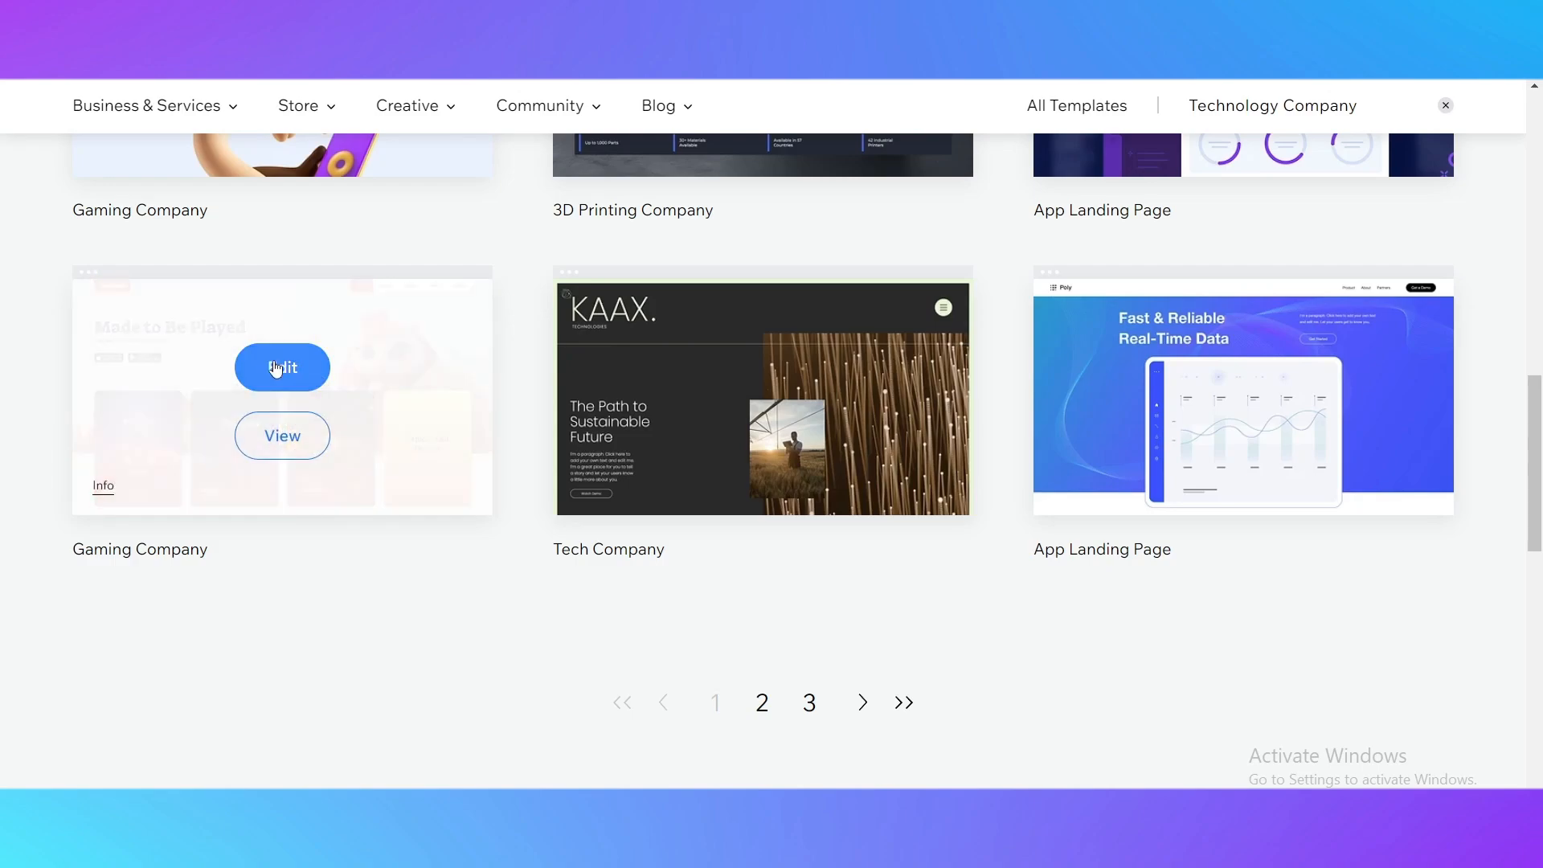
{"action": "left_click", "coordinate": [278, 369]}
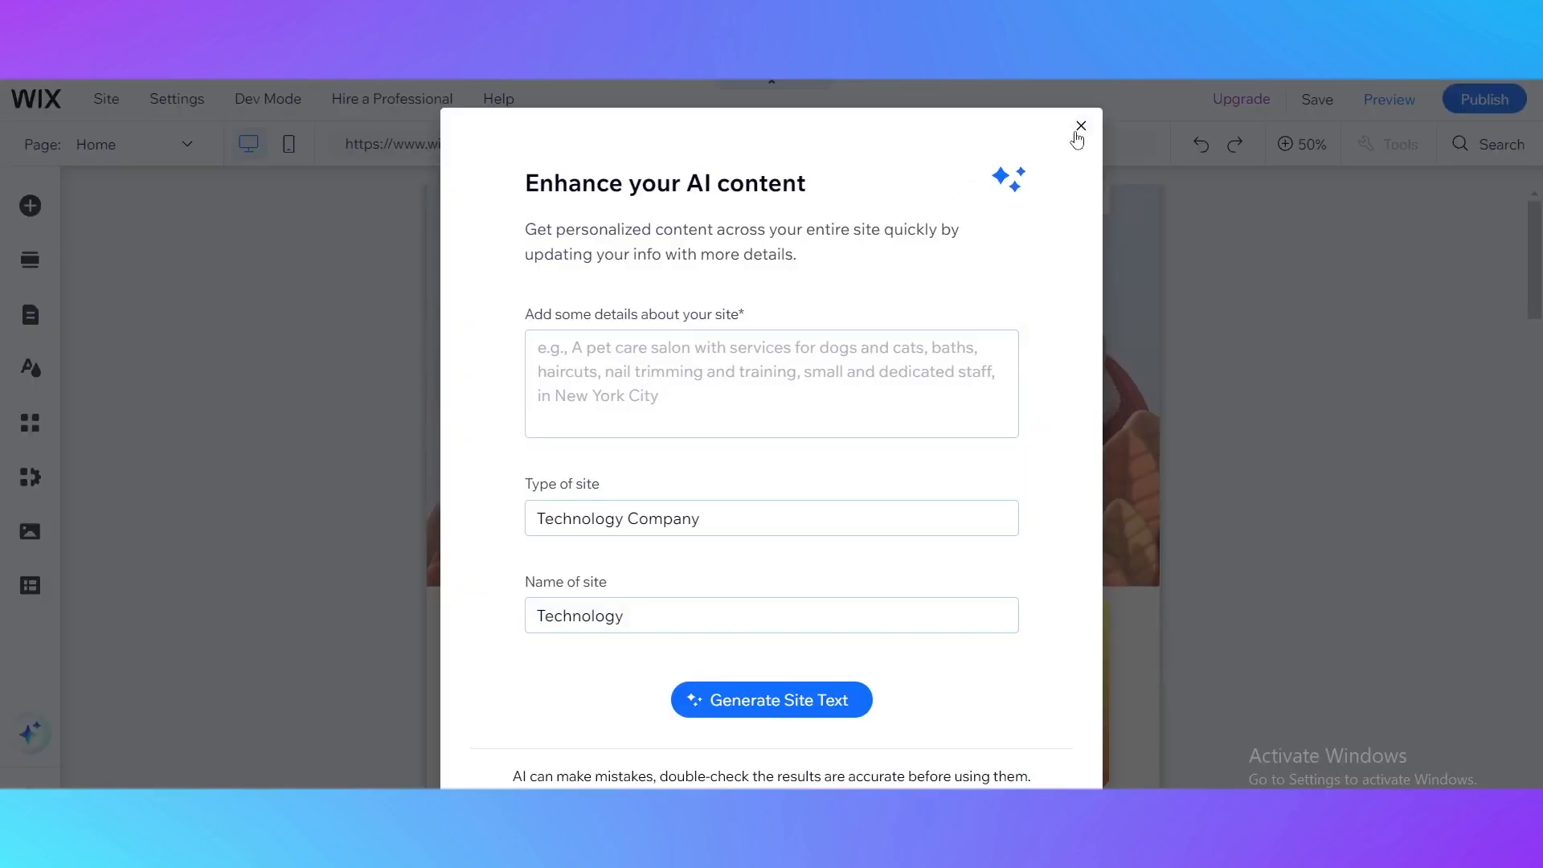
- Dismiss the AI content offer and complete the pending setup of 123 Form Builder & Payments among the site's managed apps
{"action": "left_click", "coordinate": [1080, 126]}
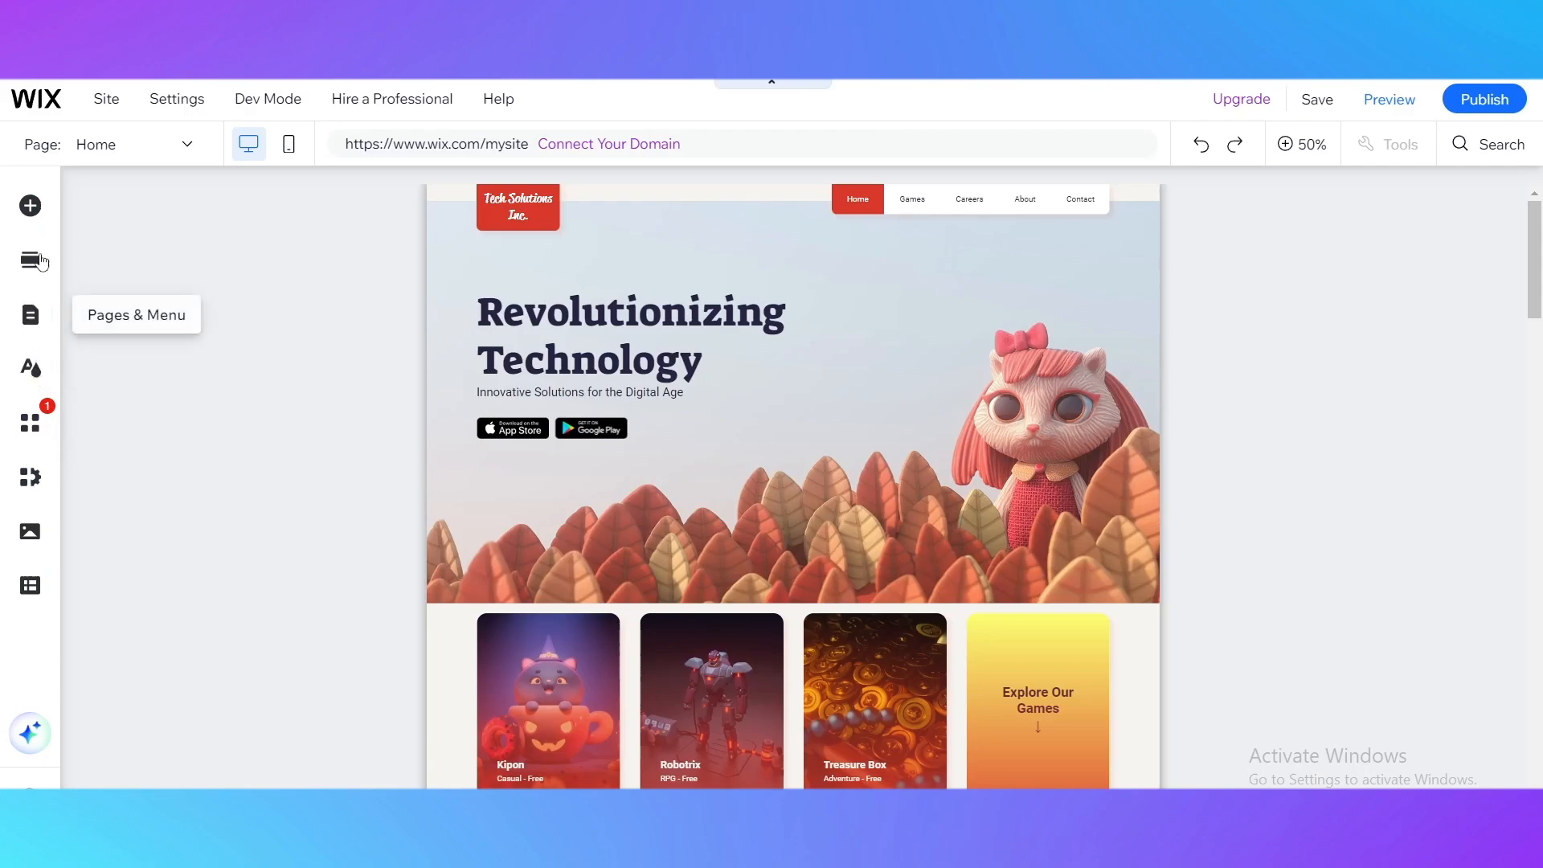
{"action": "left_click", "coordinate": [30, 423]}
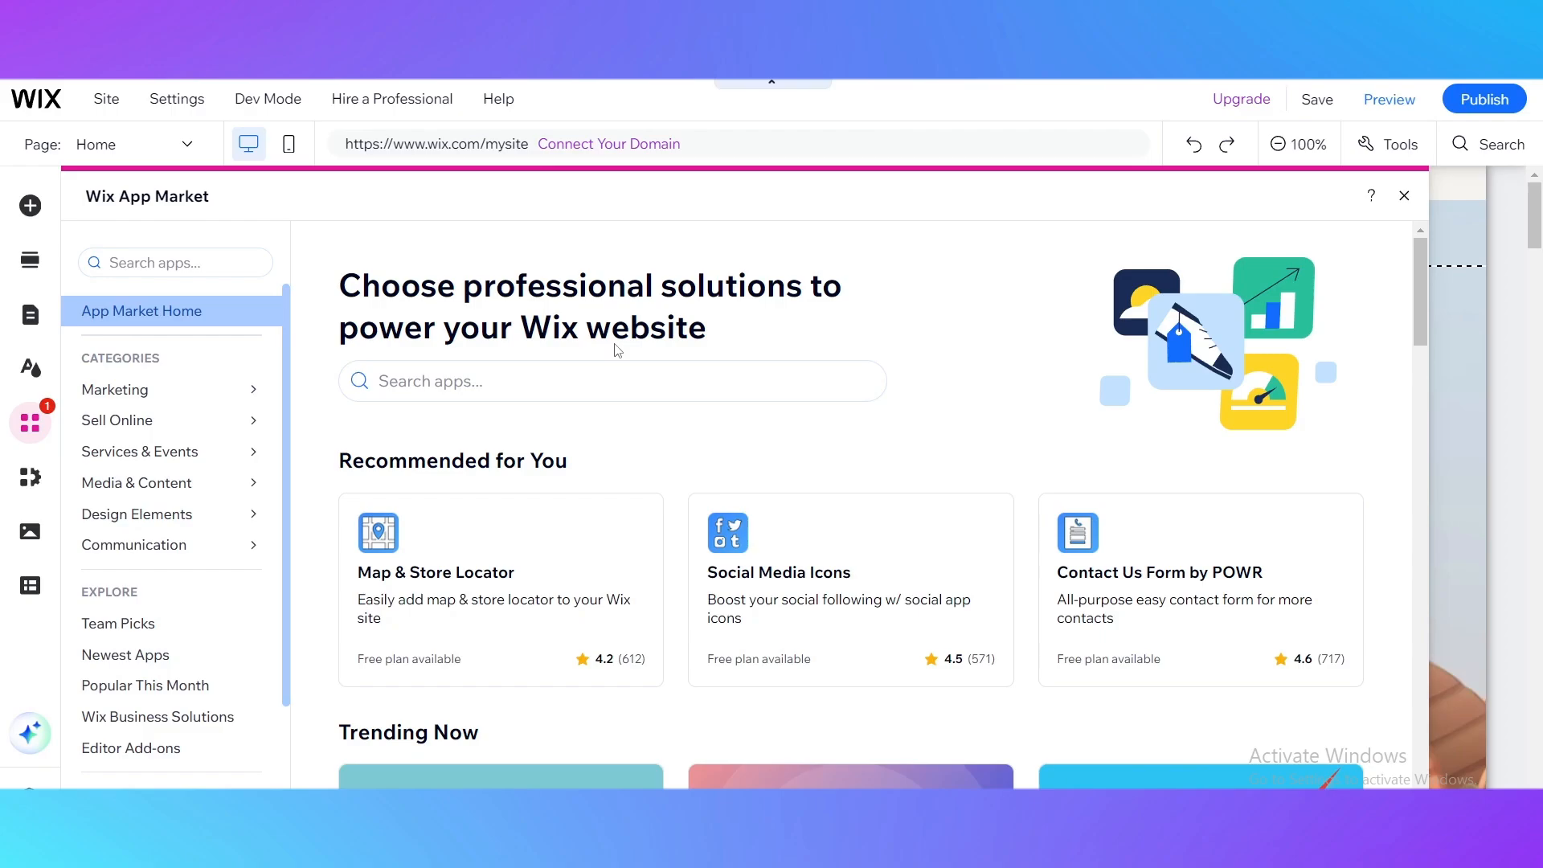
{"action": "left_click", "coordinate": [121, 796]}
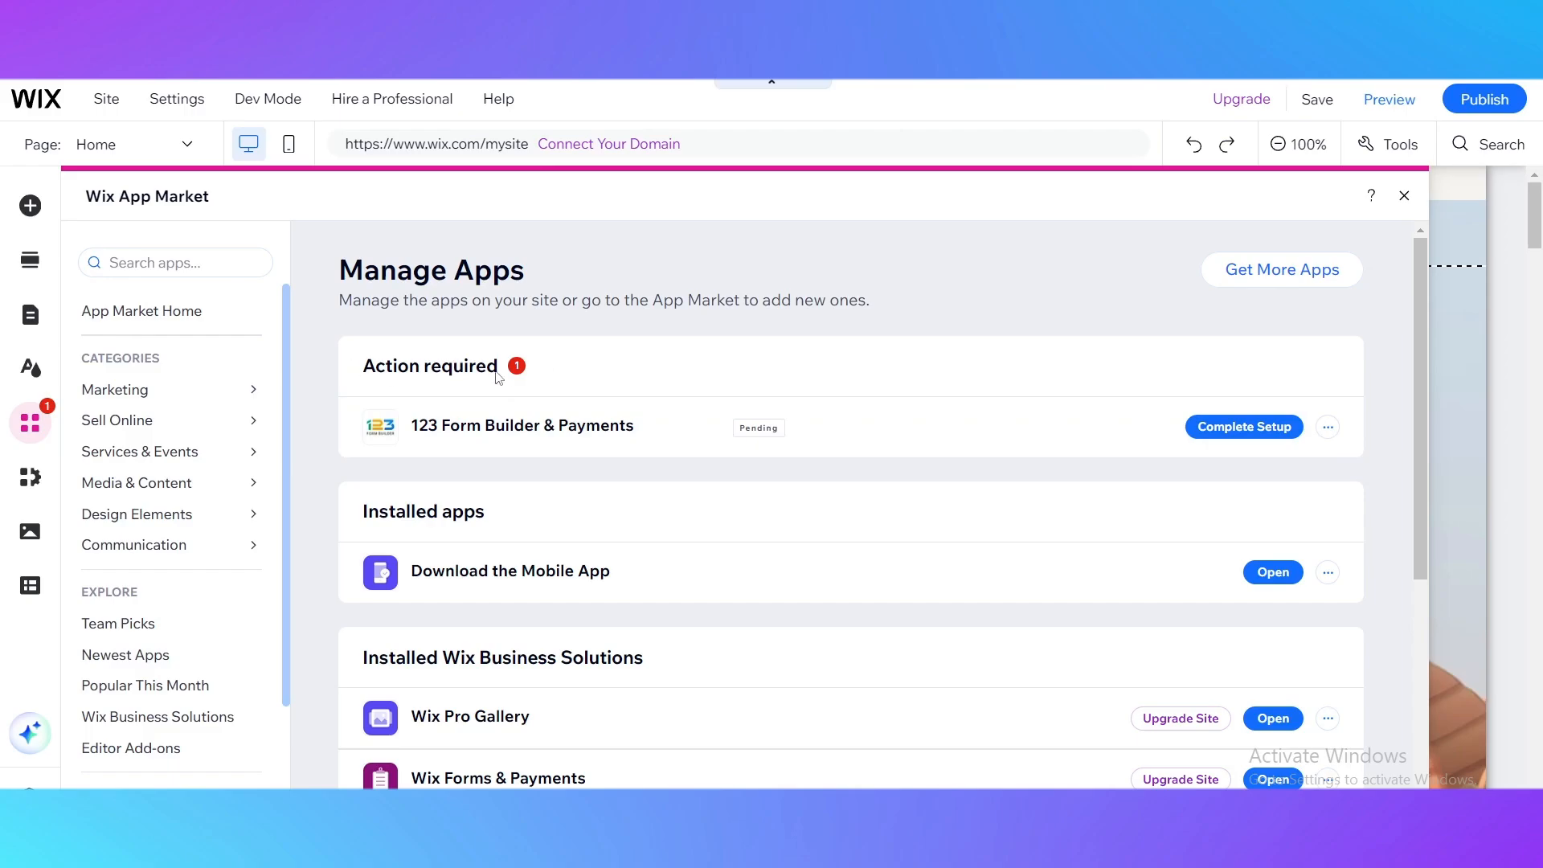
{"action": "left_click", "coordinate": [1224, 427]}
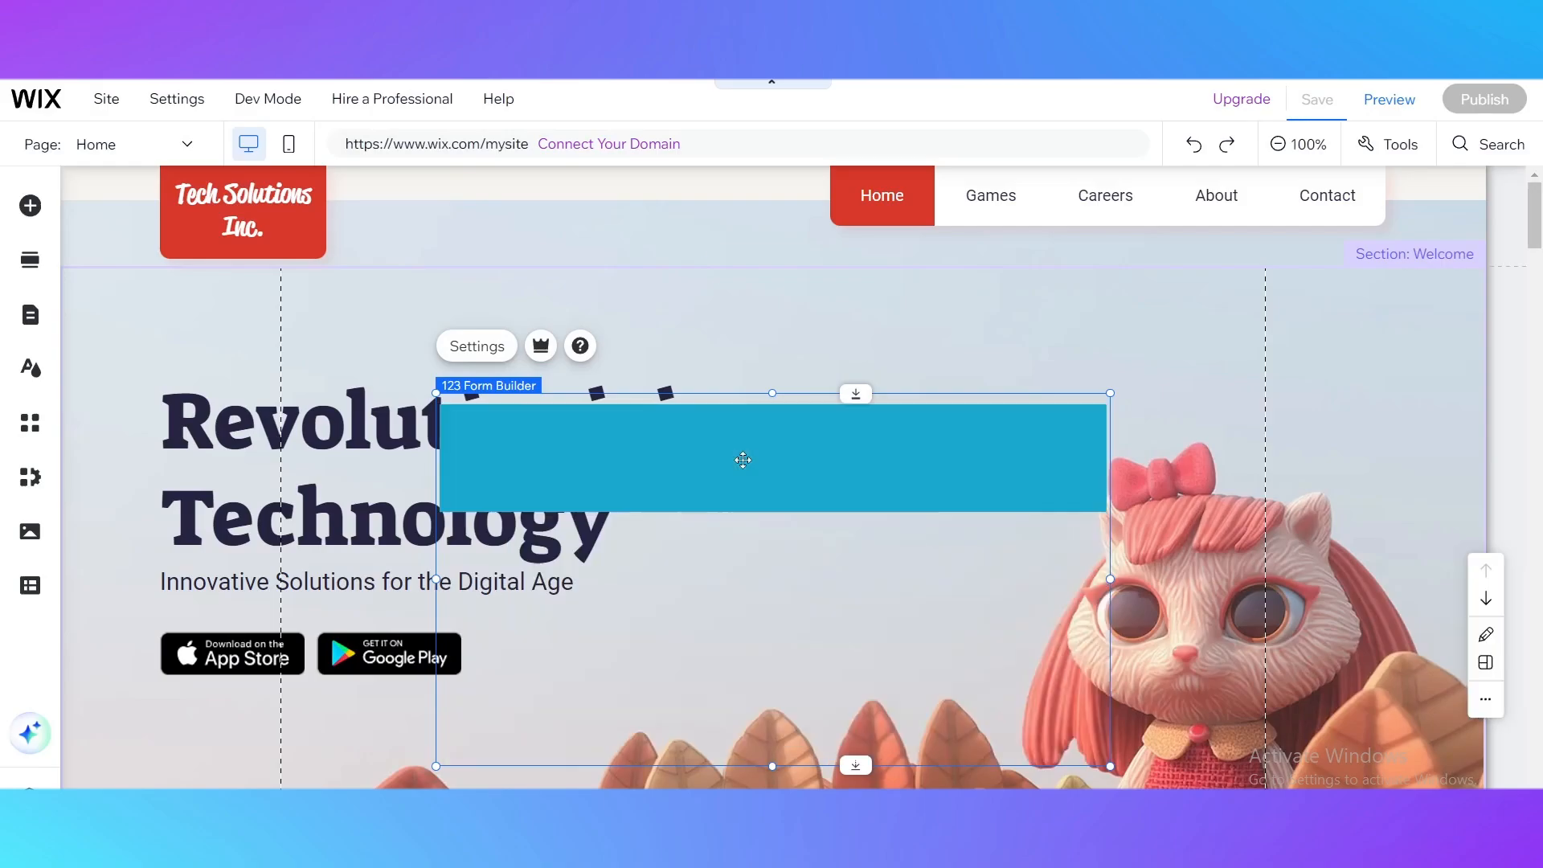
- Move the 123 Form Builder widget down from the welcome section onto the game cards in the Portfolio section
{"action": "scroll", "coordinate": [812, 466], "scroll_direction": "down", "scroll_amount": 5}
{"action": "scroll", "coordinate": [814, 470], "scroll_direction": "up", "scroll_amount": 5}
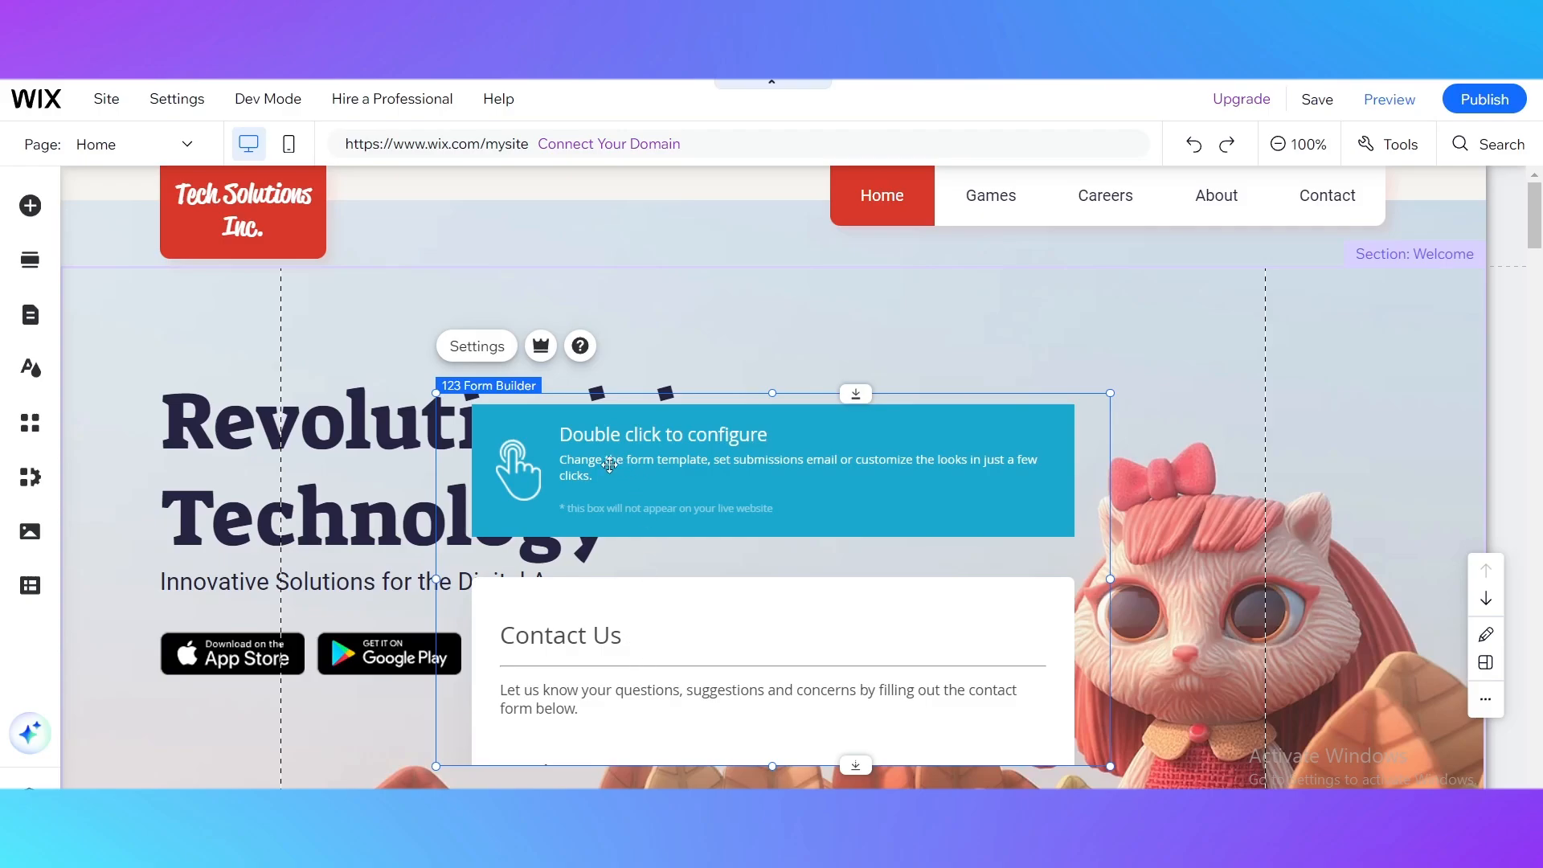
{"action": "scroll", "coordinate": [655, 481], "scroll_direction": "down", "scroll_amount": 3}
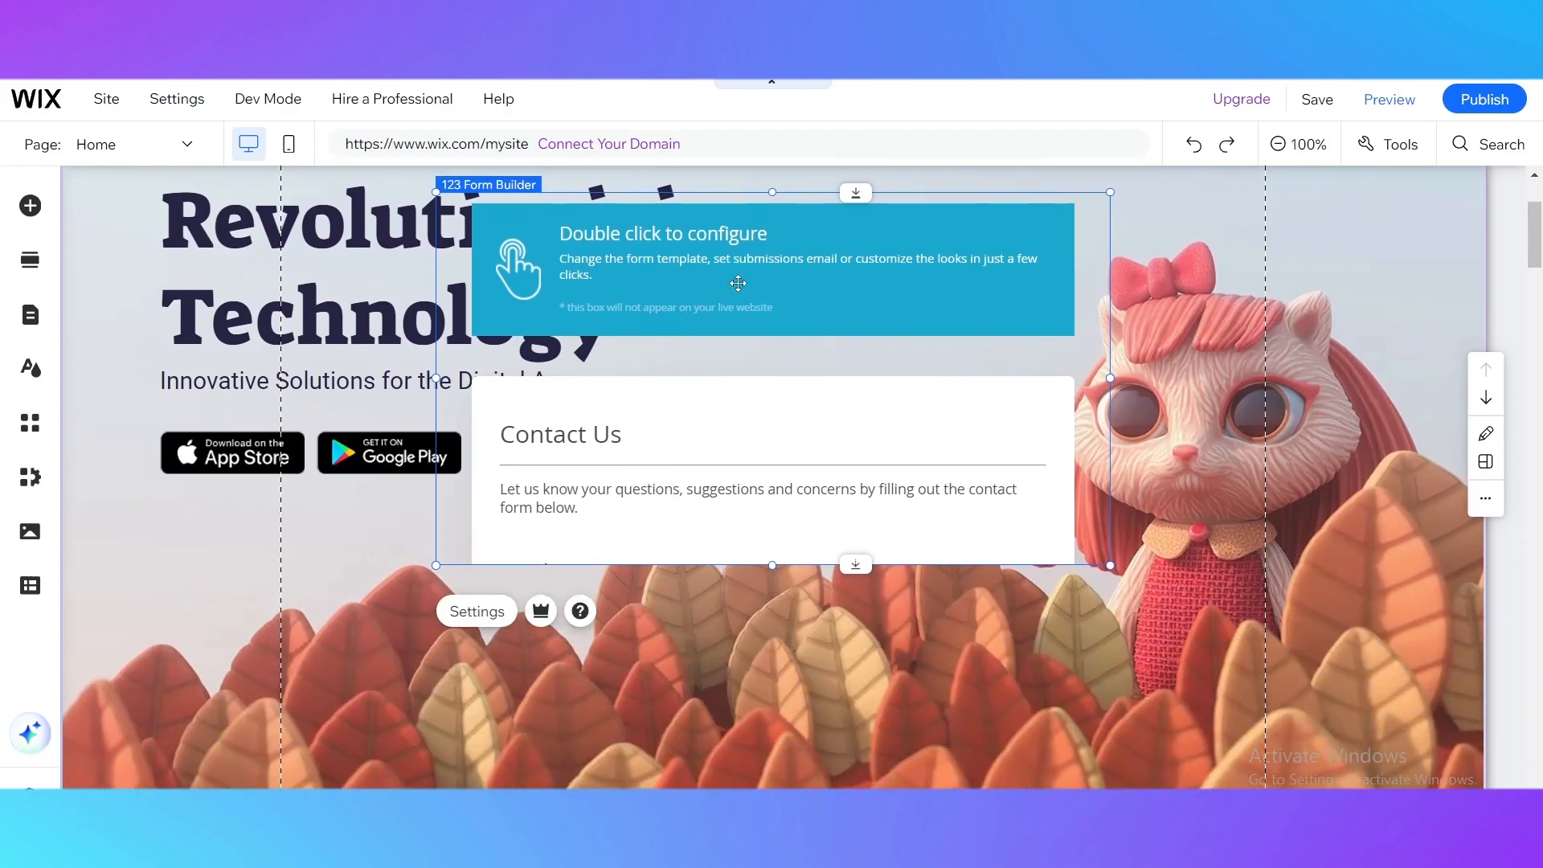
{"action": "left_click_drag", "start_coordinate": [737, 285], "coordinate": [750, 506]}
{"action": "scroll", "coordinate": [750, 505], "scroll_direction": "down", "scroll_amount": 5}
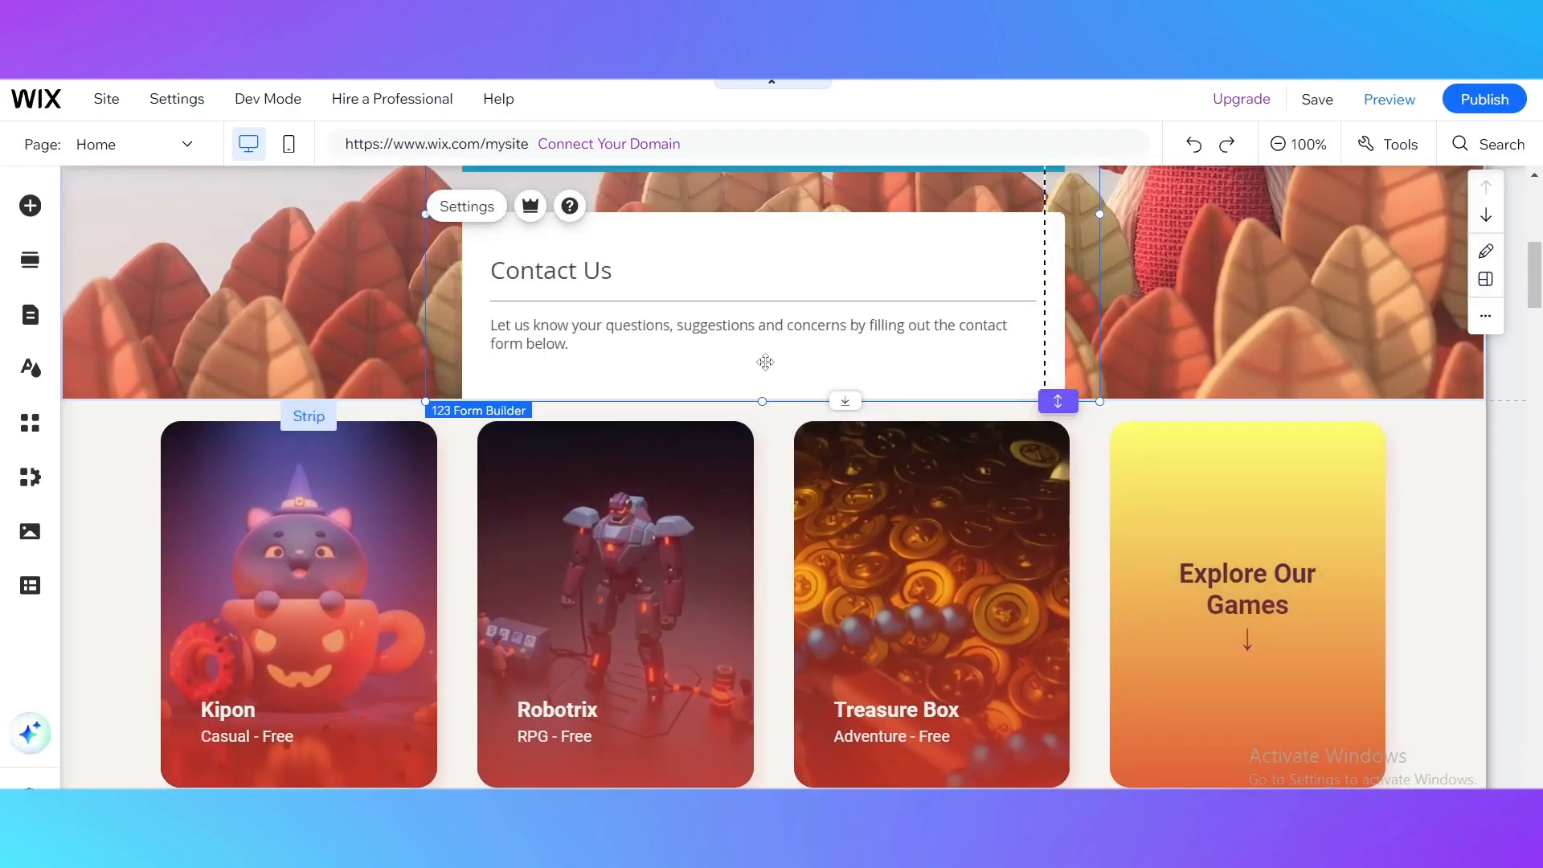
{"action": "left_click_drag", "start_coordinate": [765, 362], "coordinate": [804, 621]}
{"action": "scroll", "coordinate": [804, 621], "scroll_direction": "down", "scroll_amount": 8}
{"action": "scroll", "coordinate": [1304, 329], "scroll_direction": "up", "scroll_amount": 8}
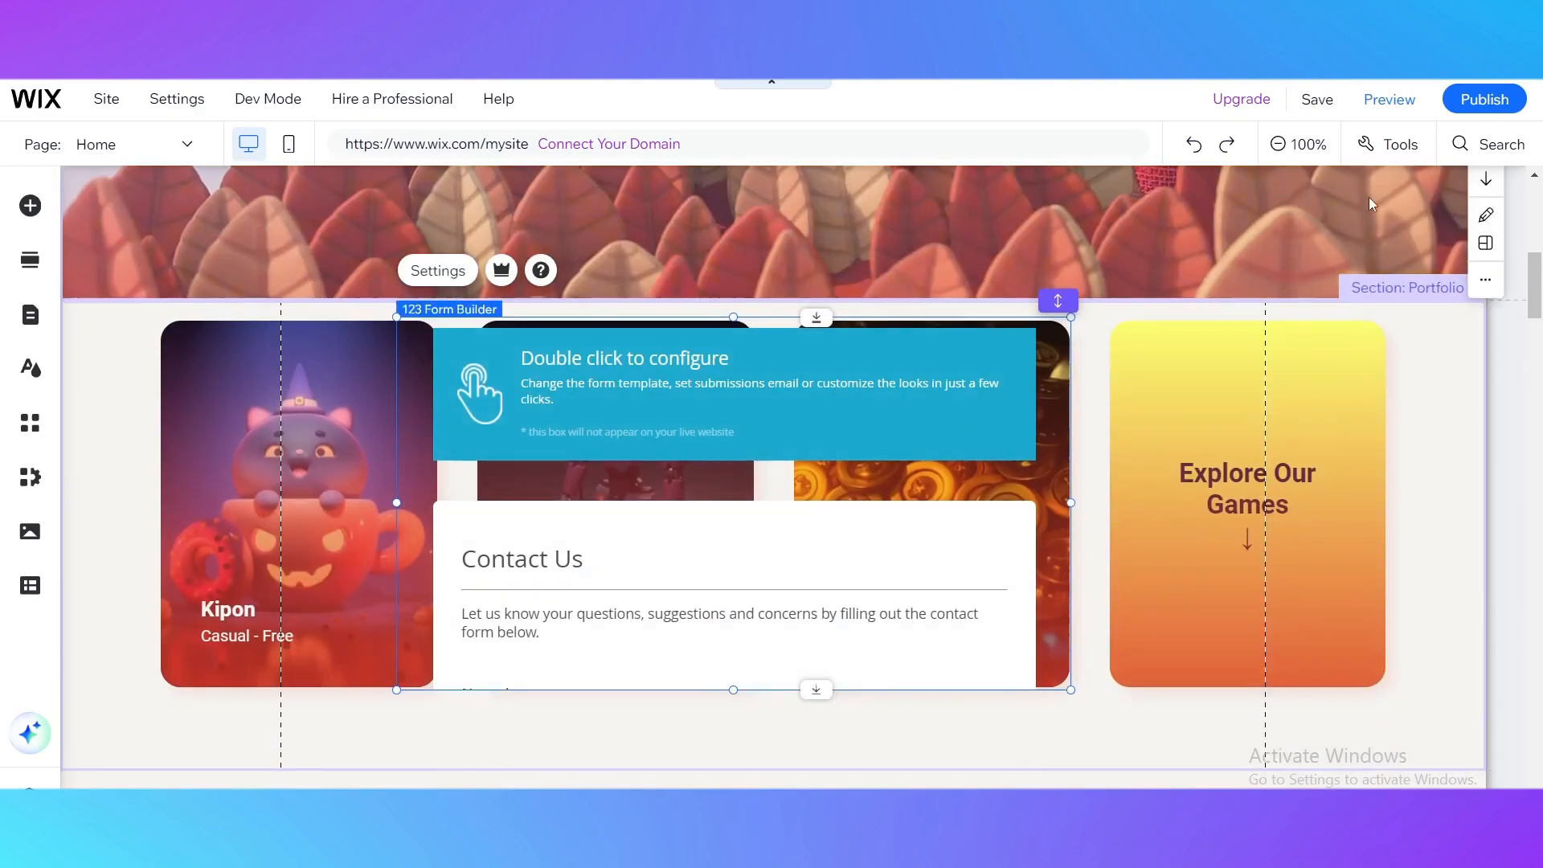
- Open the configuration of the placed 123 Form Builder widget and try to create a form from it
{"action": "left_click", "coordinate": [1289, 144]}
{"action": "scroll", "coordinate": [1113, 458], "scroll_direction": "down", "scroll_amount": 5}
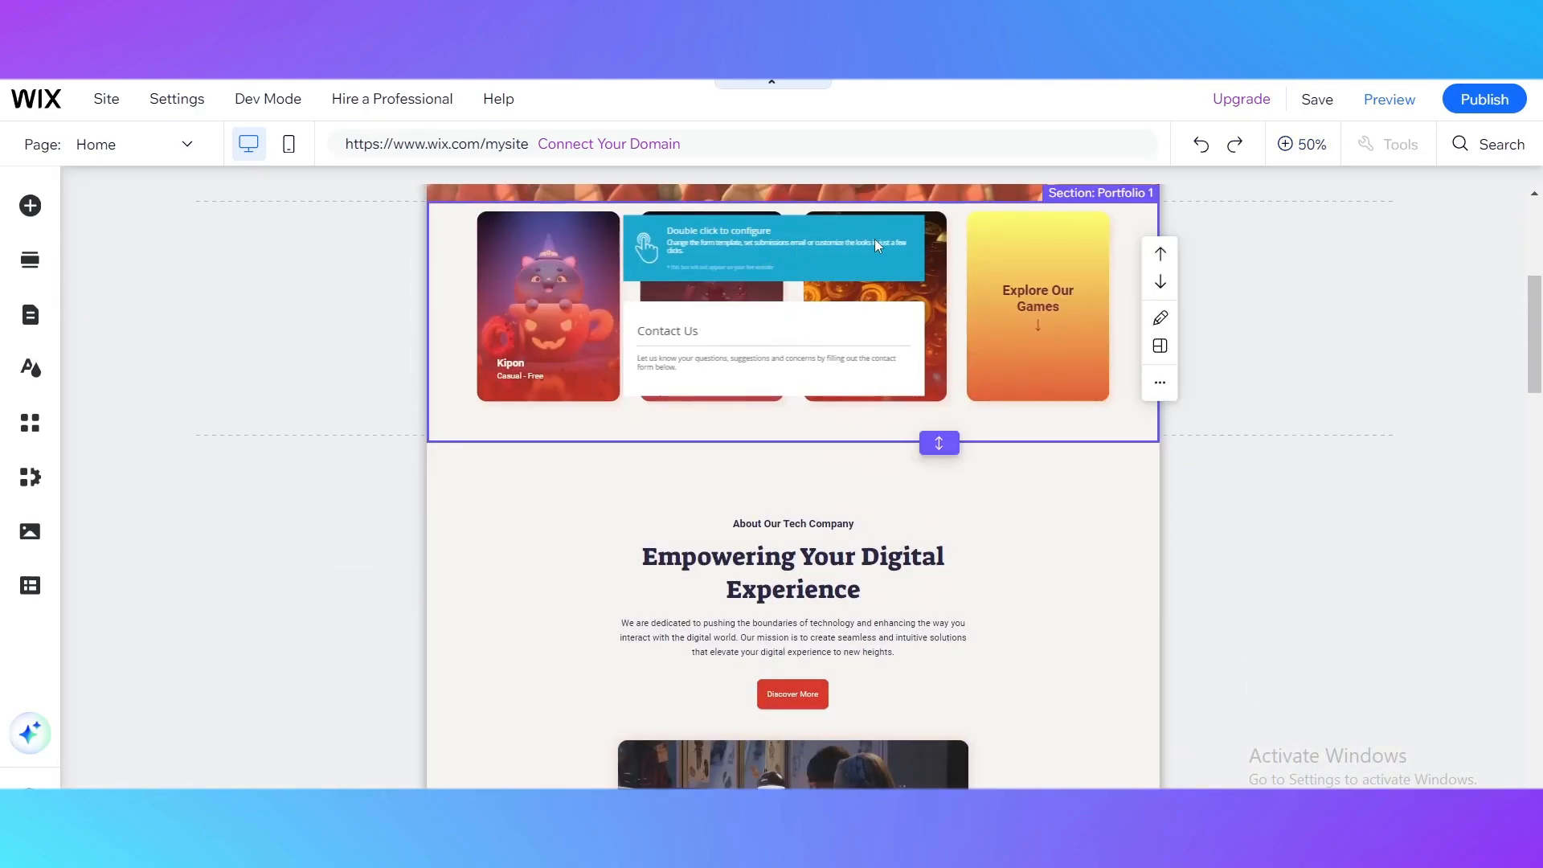
{"action": "scroll", "coordinate": [716, 564], "scroll_direction": "up", "scroll_amount": 5}
{"action": "scroll", "coordinate": [697, 474], "scroll_direction": "down", "scroll_amount": 2}
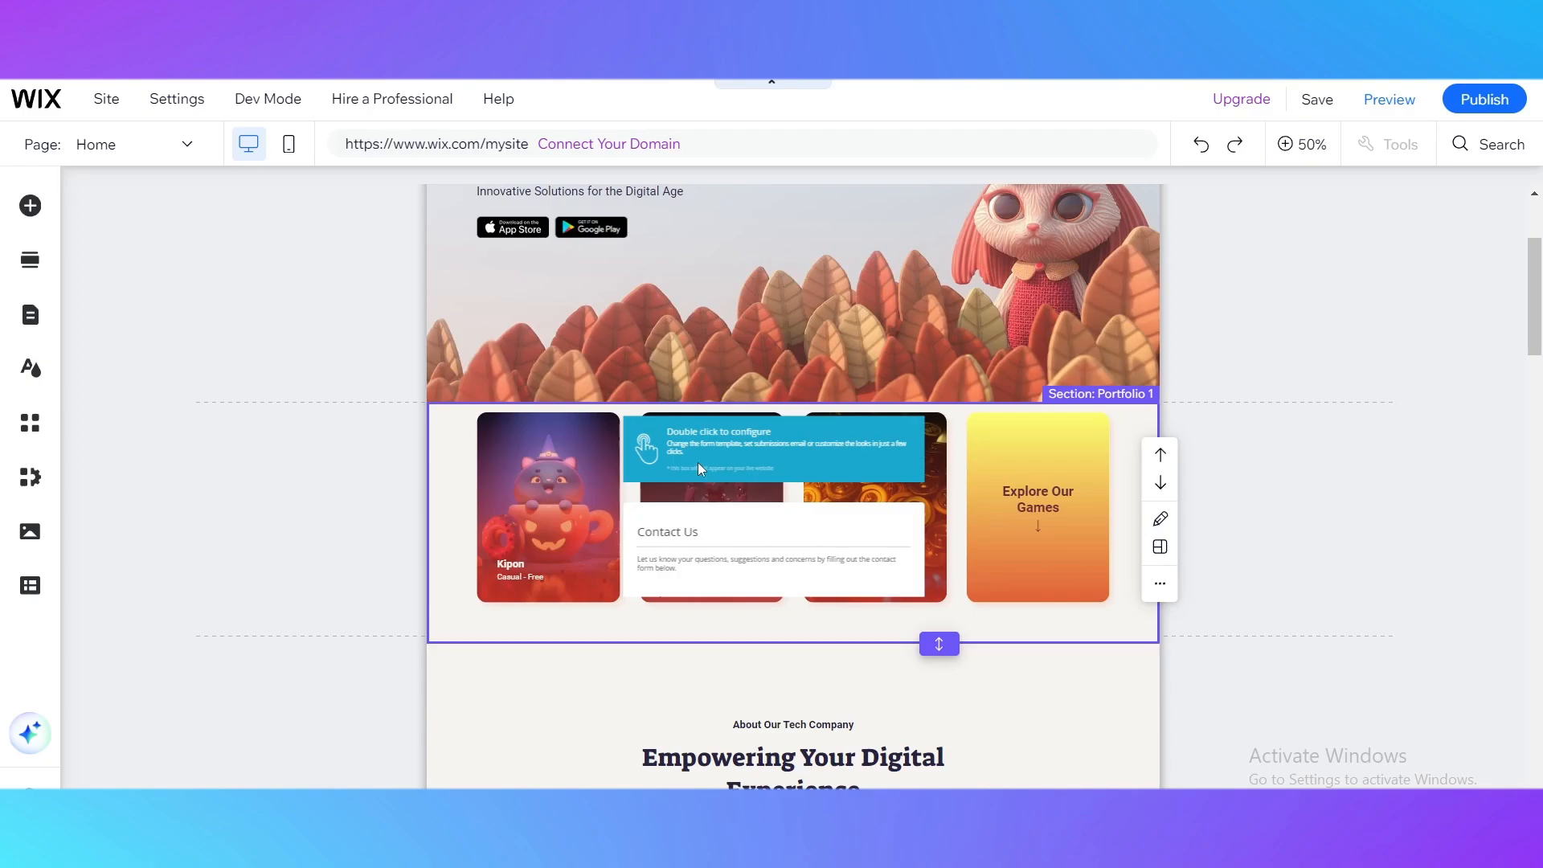
{"action": "left_click", "coordinate": [697, 461]}
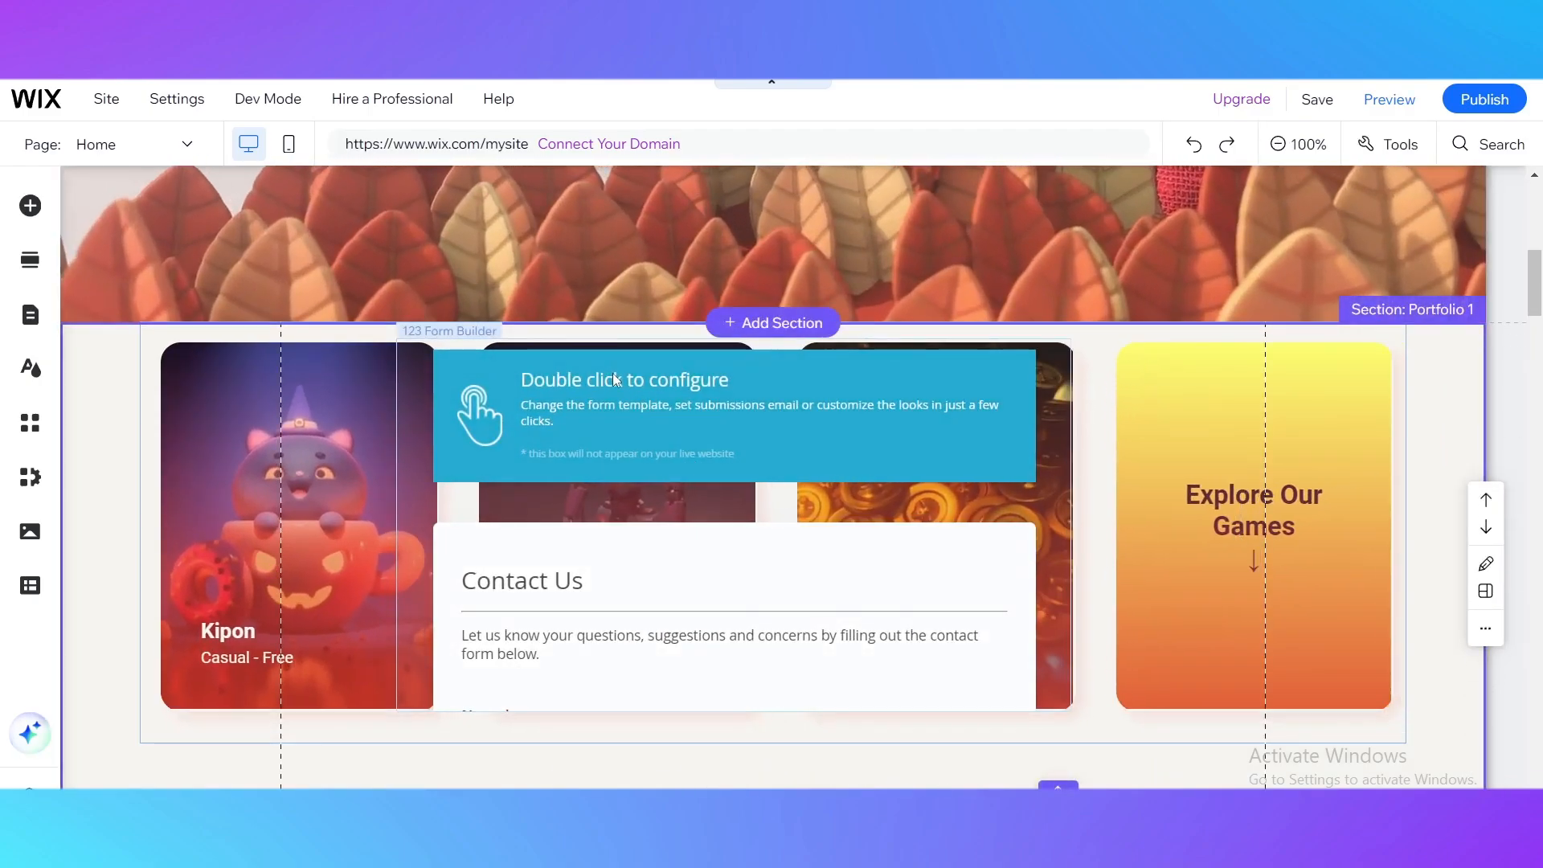
{"action": "left_click", "coordinate": [616, 379]}
{"action": "double_click", "coordinate": [586, 422]}
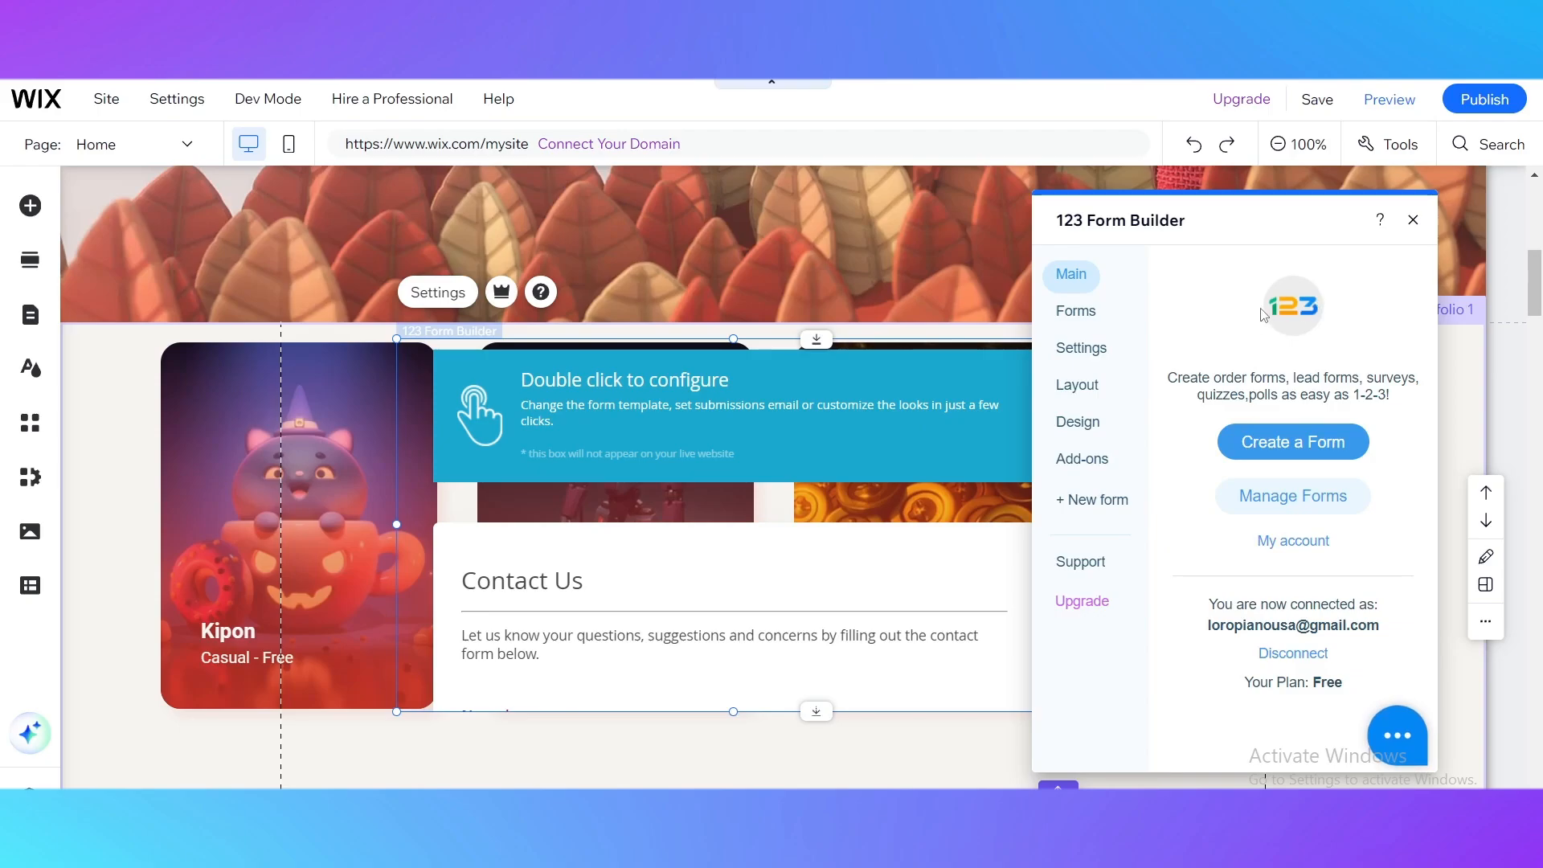
{"action": "left_click", "coordinate": [1262, 447]}
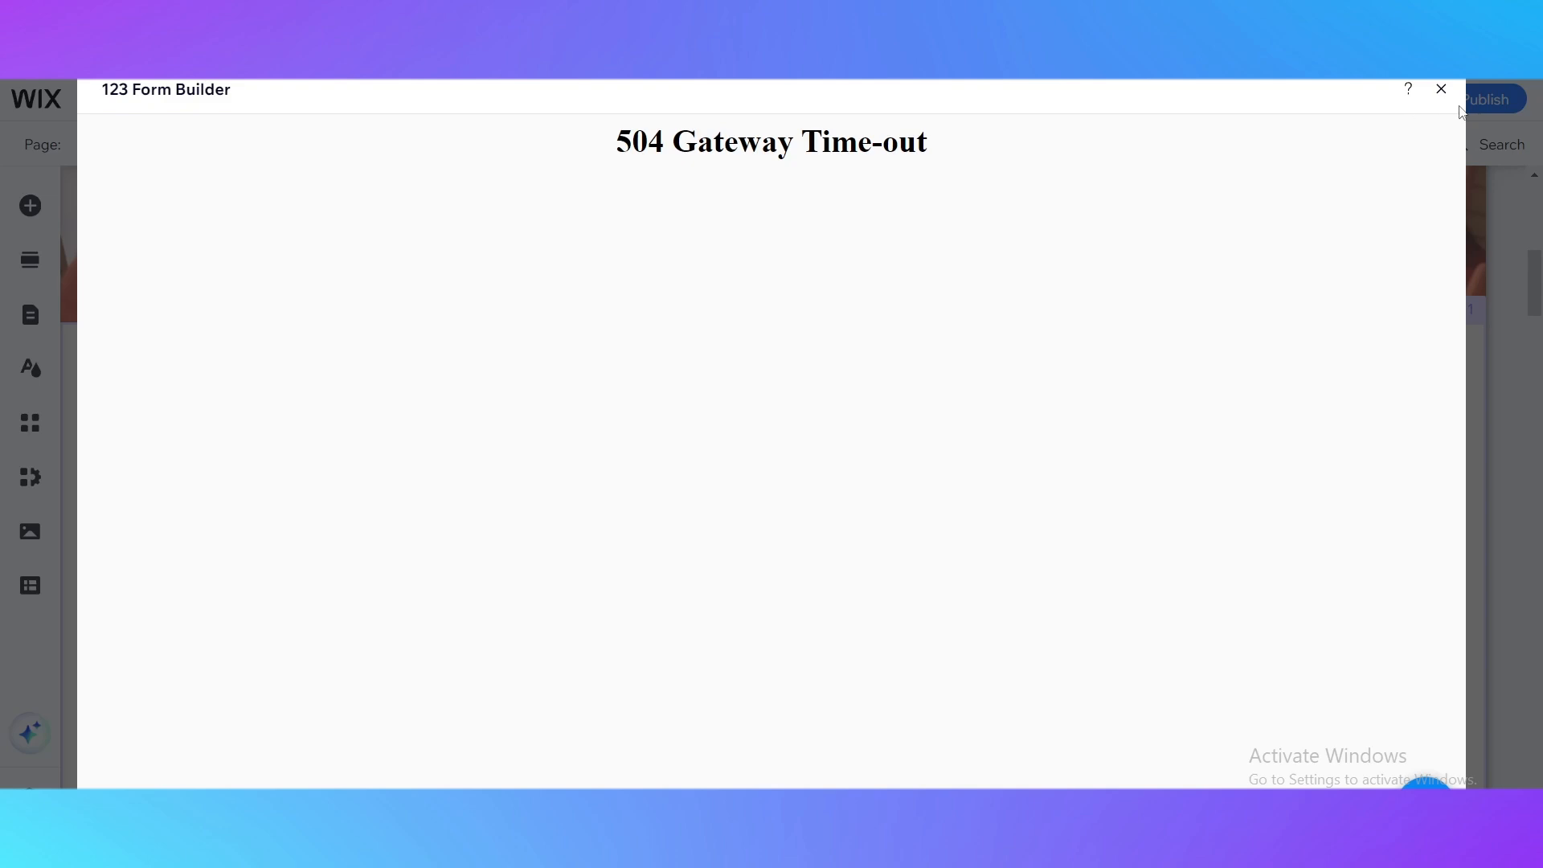
{"action": "left_click", "coordinate": [1440, 89]}
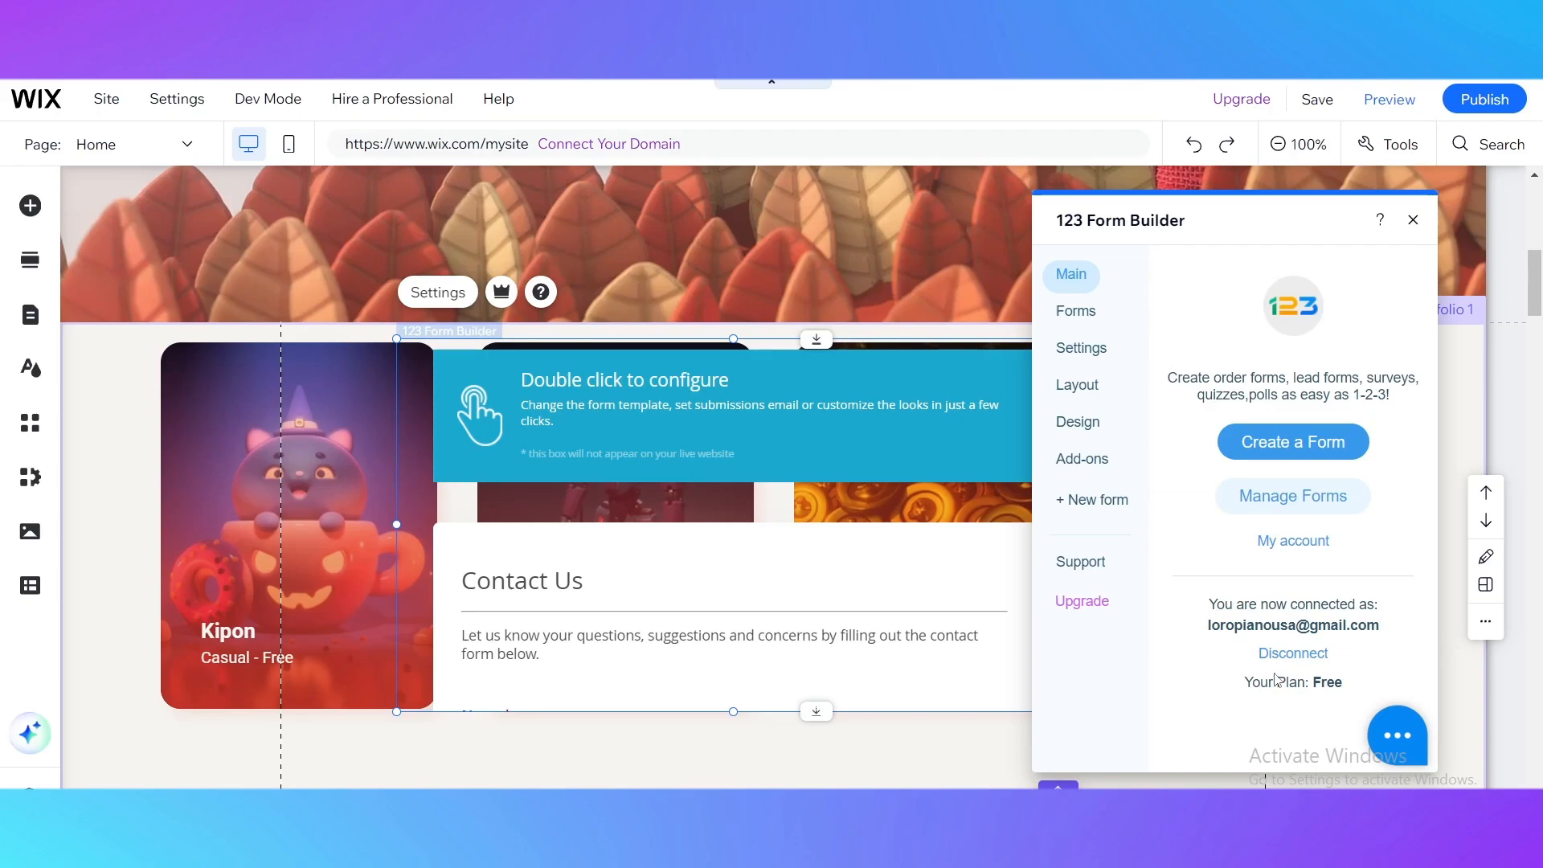
- Look through the ready-made form templates offered for the widget, from the contact form to the online poll and support forms
{"action": "left_click", "coordinate": [1081, 604]}
{"action": "left_click", "coordinate": [1076, 313]}
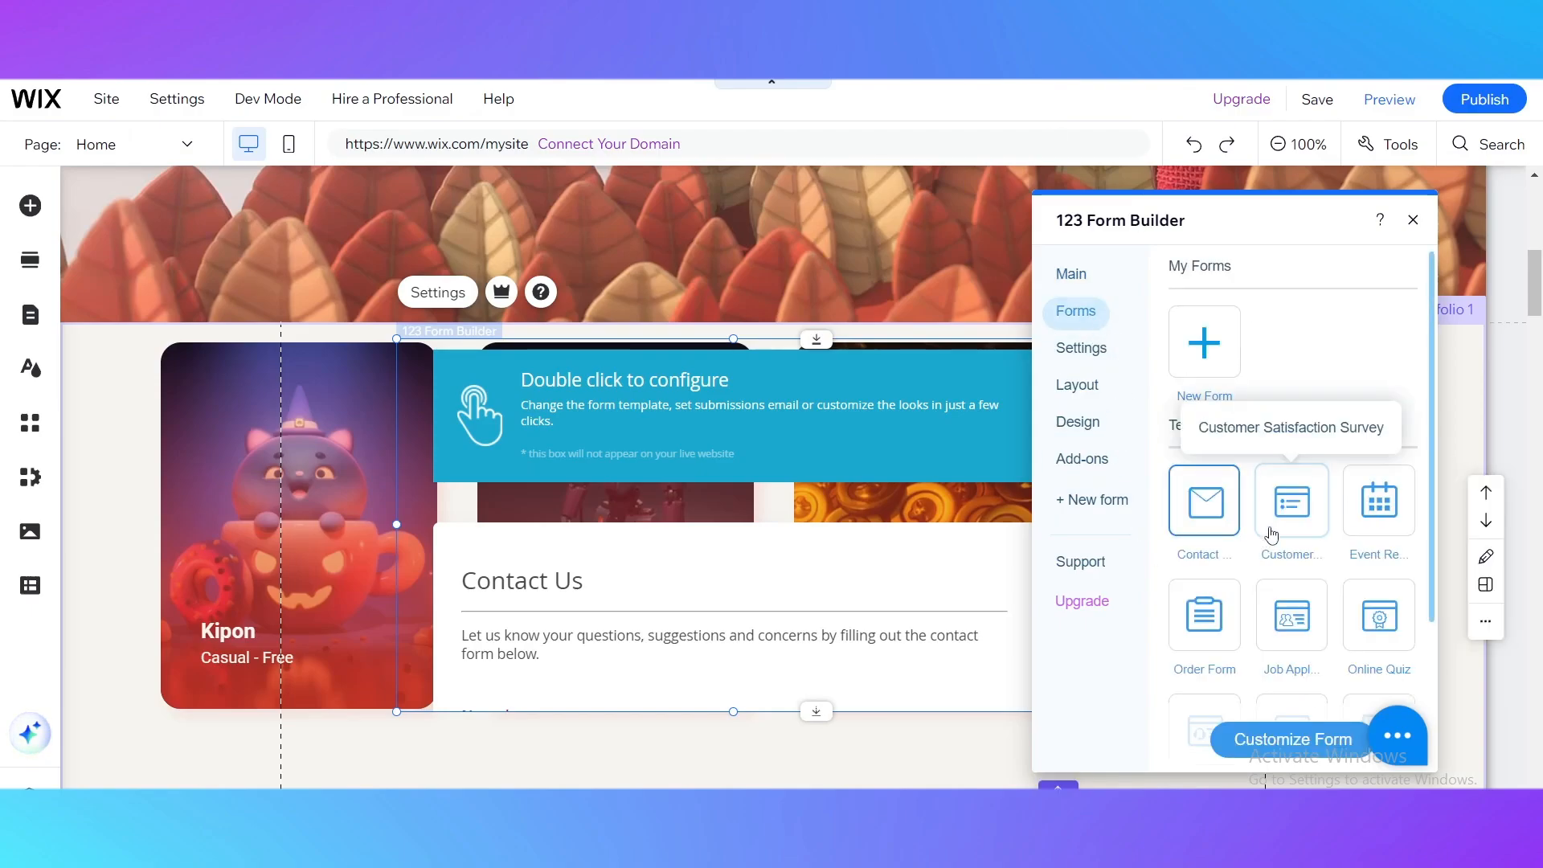
{"action": "scroll", "coordinate": [1302, 523], "scroll_direction": "down", "scroll_amount": 2}
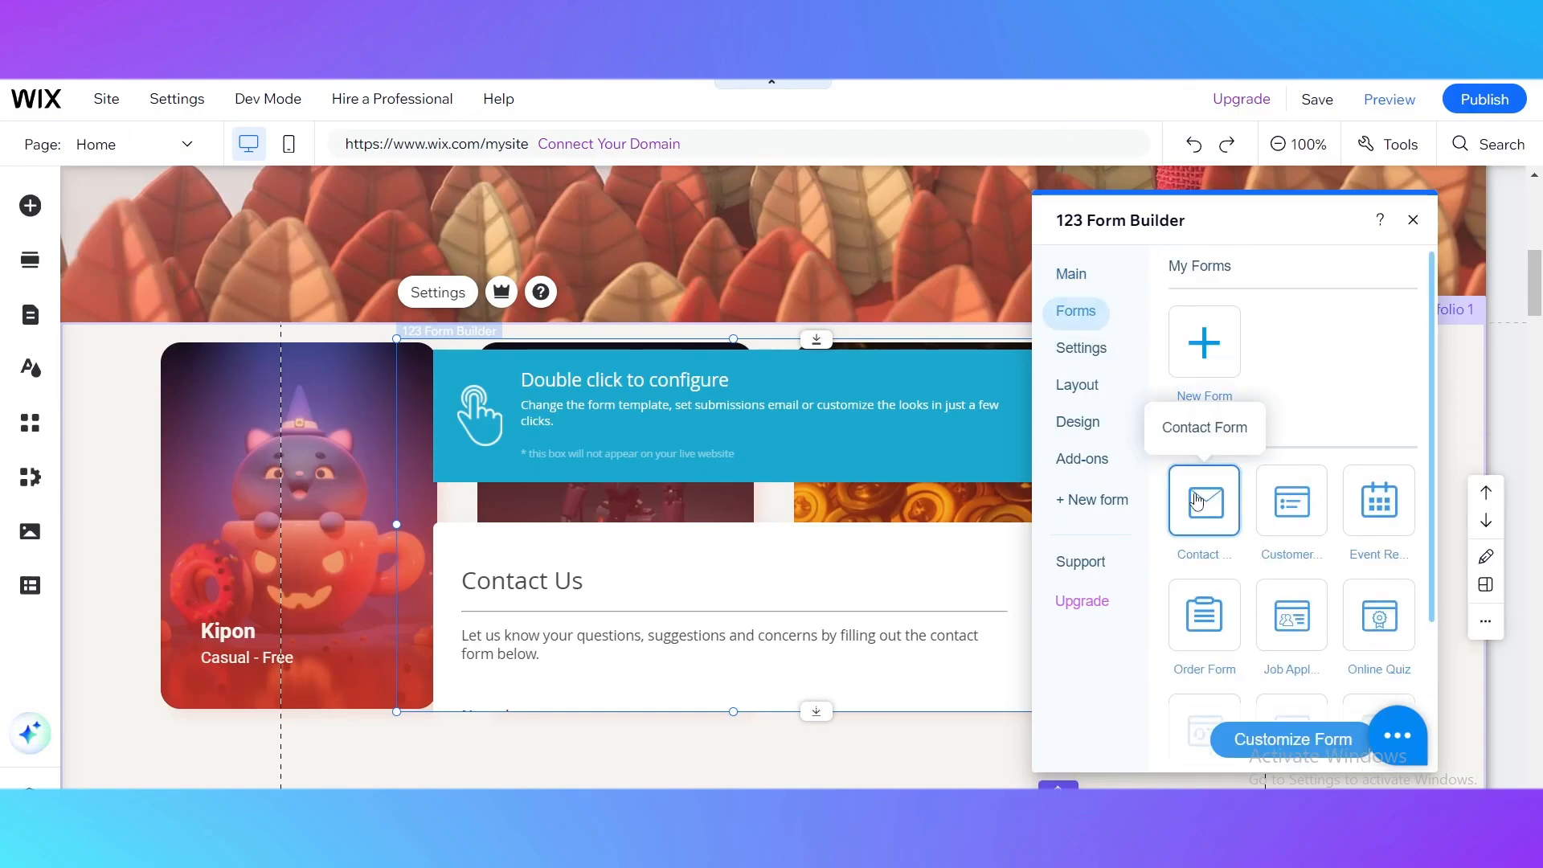
{"action": "scroll", "coordinate": [1323, 413], "scroll_direction": "up", "scroll_amount": 2}
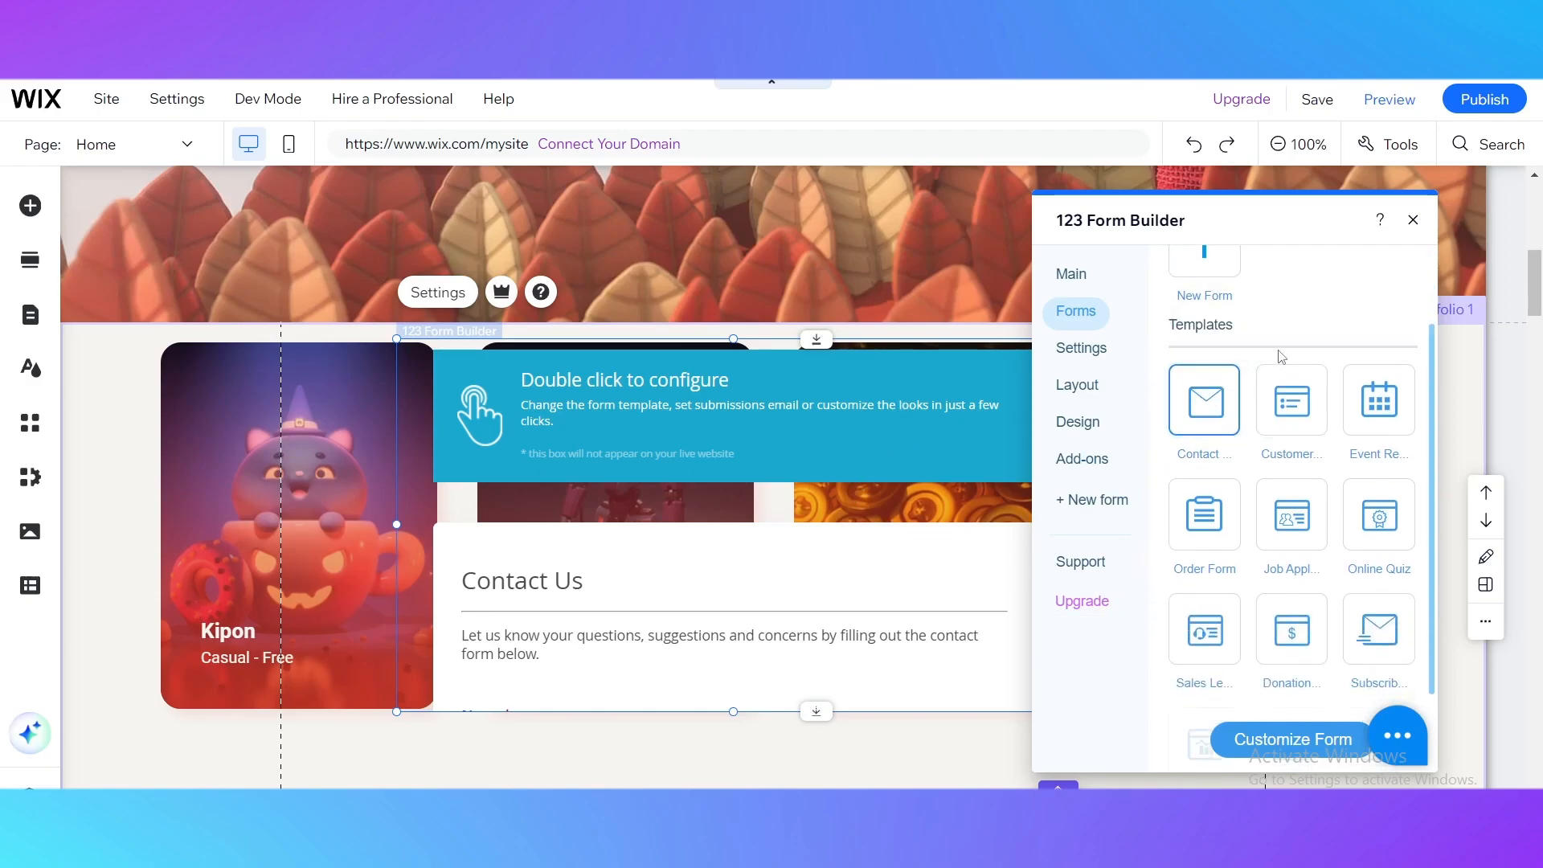
{"action": "left_click_drag", "start_coordinate": [1291, 228], "coordinate": [1184, 213]}
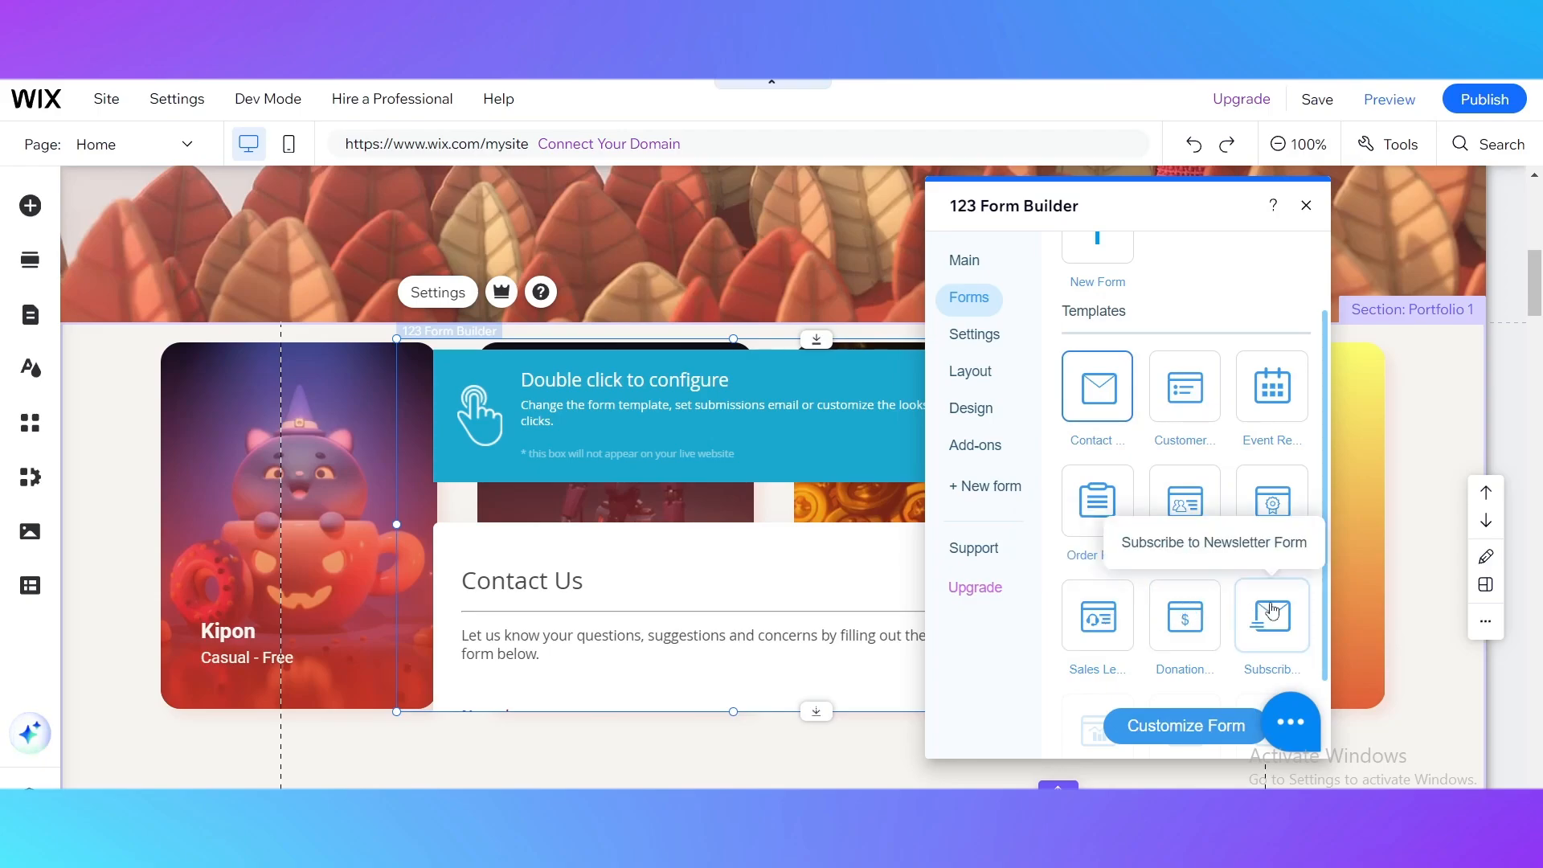
{"action": "scroll", "coordinate": [1271, 611], "scroll_direction": "down", "scroll_amount": 1}
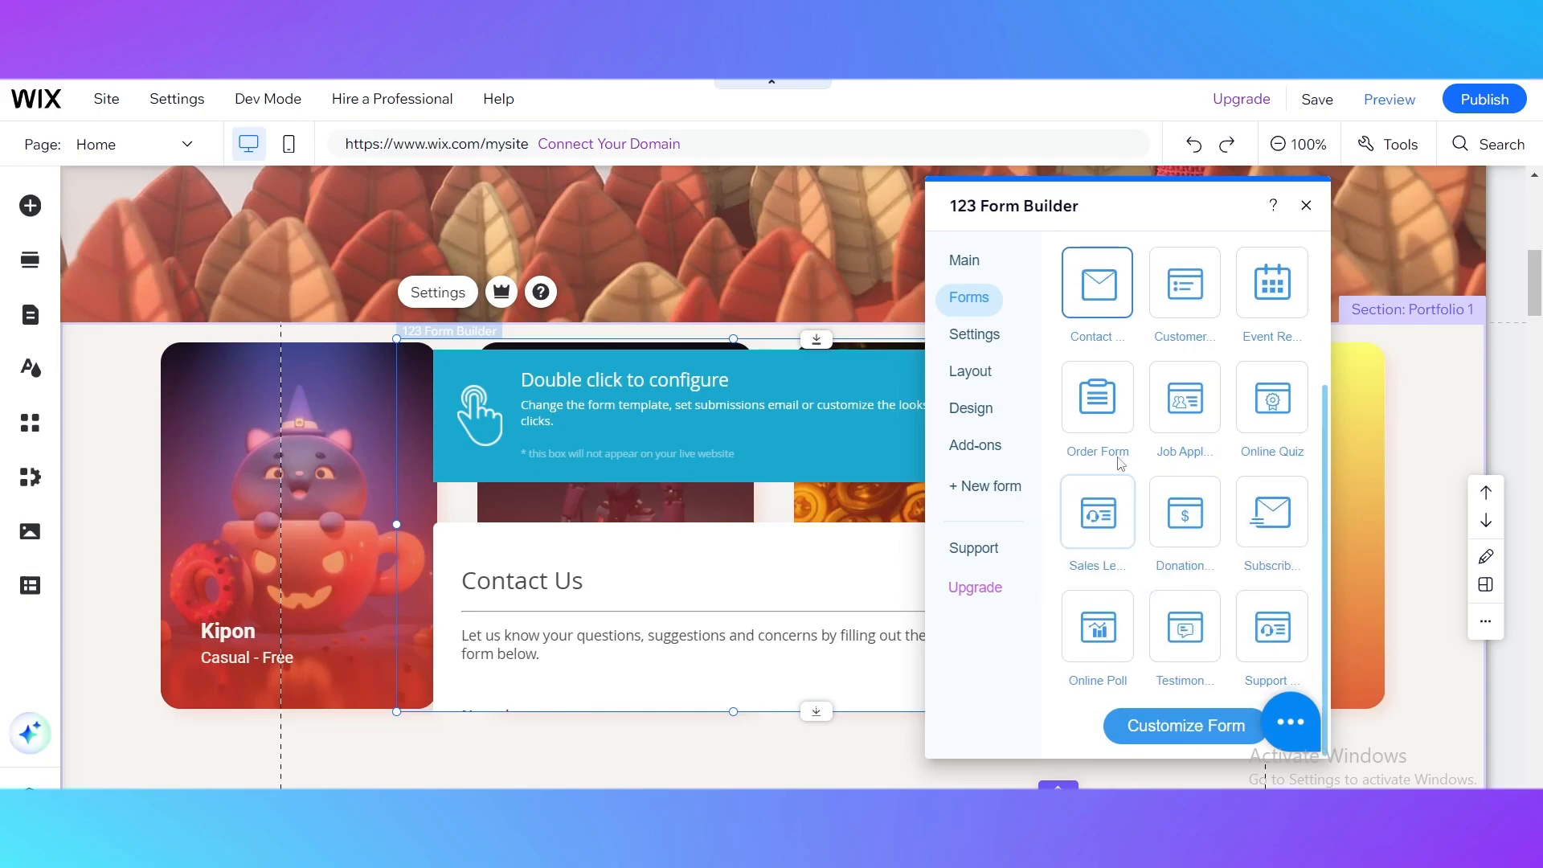
- Check the form's submission recipient e-mail setting and its layout options for label placement, instructions placement, direction and label width
{"action": "left_click", "coordinate": [972, 337]}
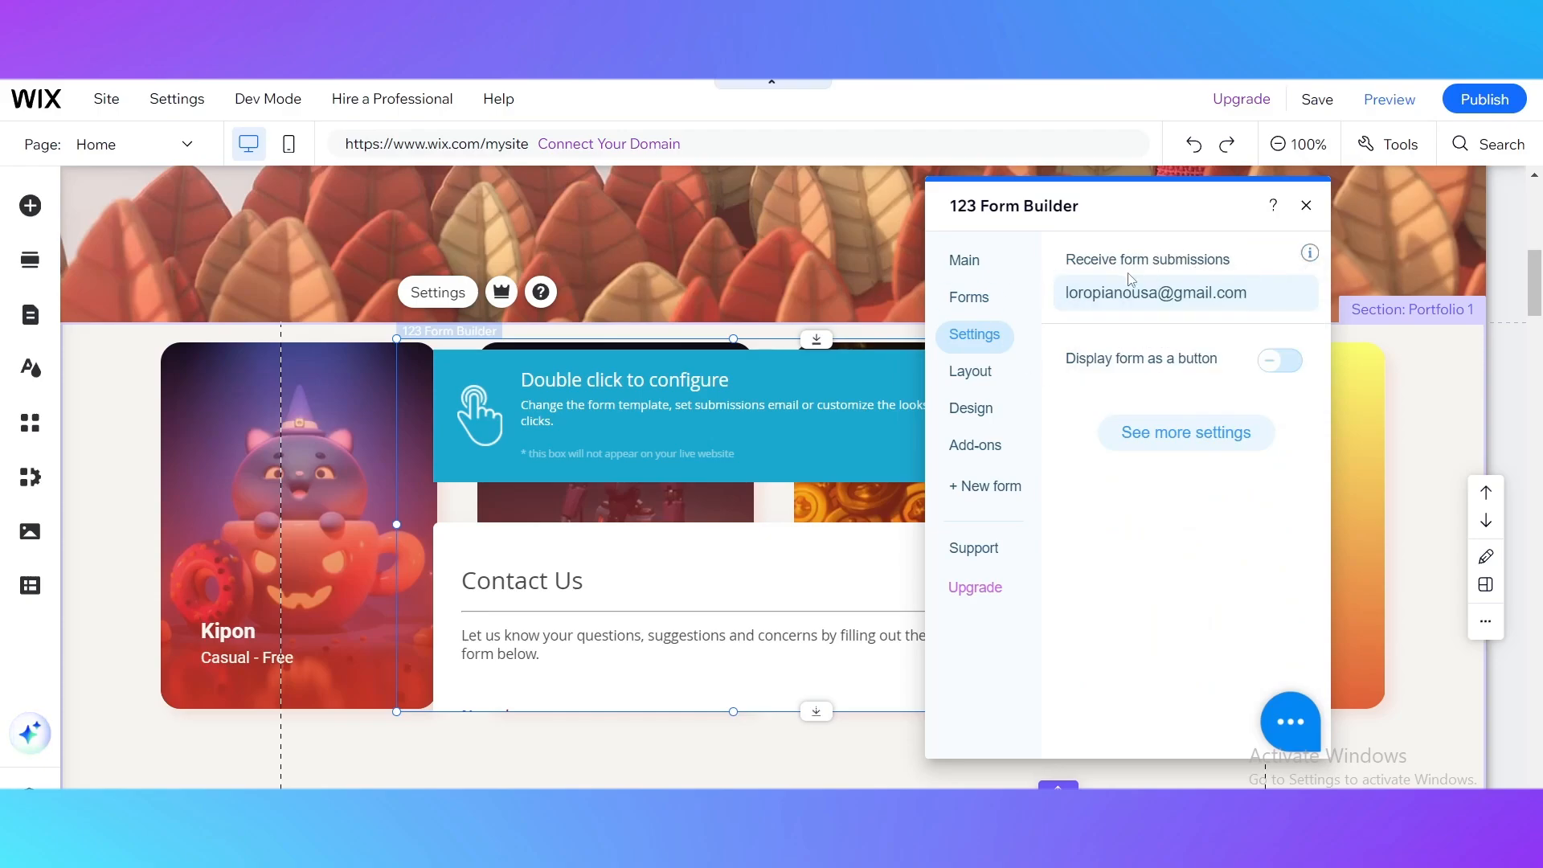
{"action": "left_click_drag", "start_coordinate": [1068, 294], "coordinate": [1295, 299]}
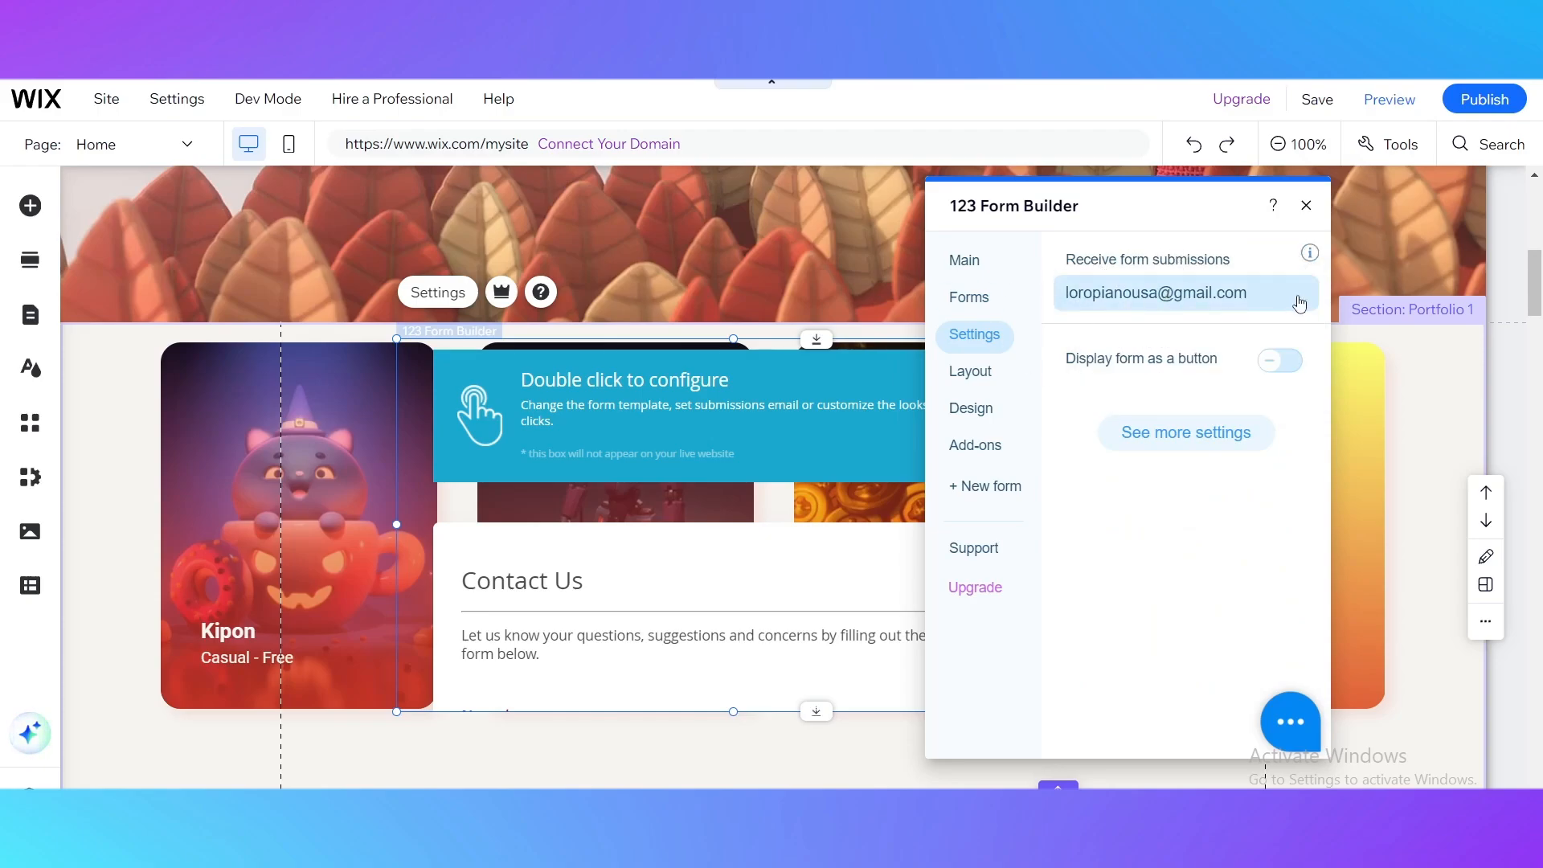
{"action": "left_click", "coordinate": [1284, 298]}
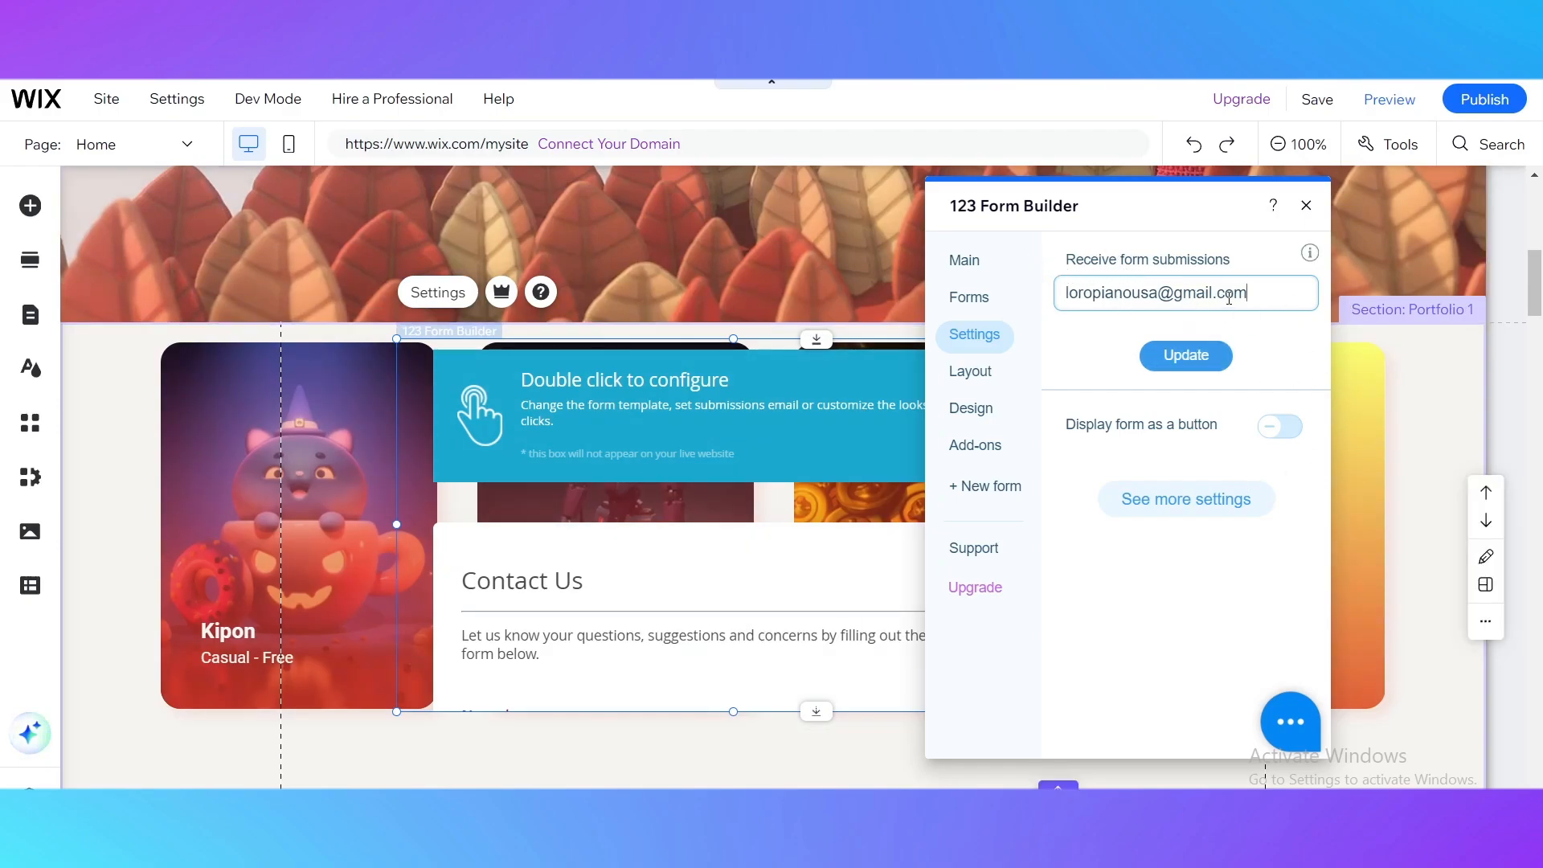
{"action": "left_click", "coordinate": [1286, 322]}
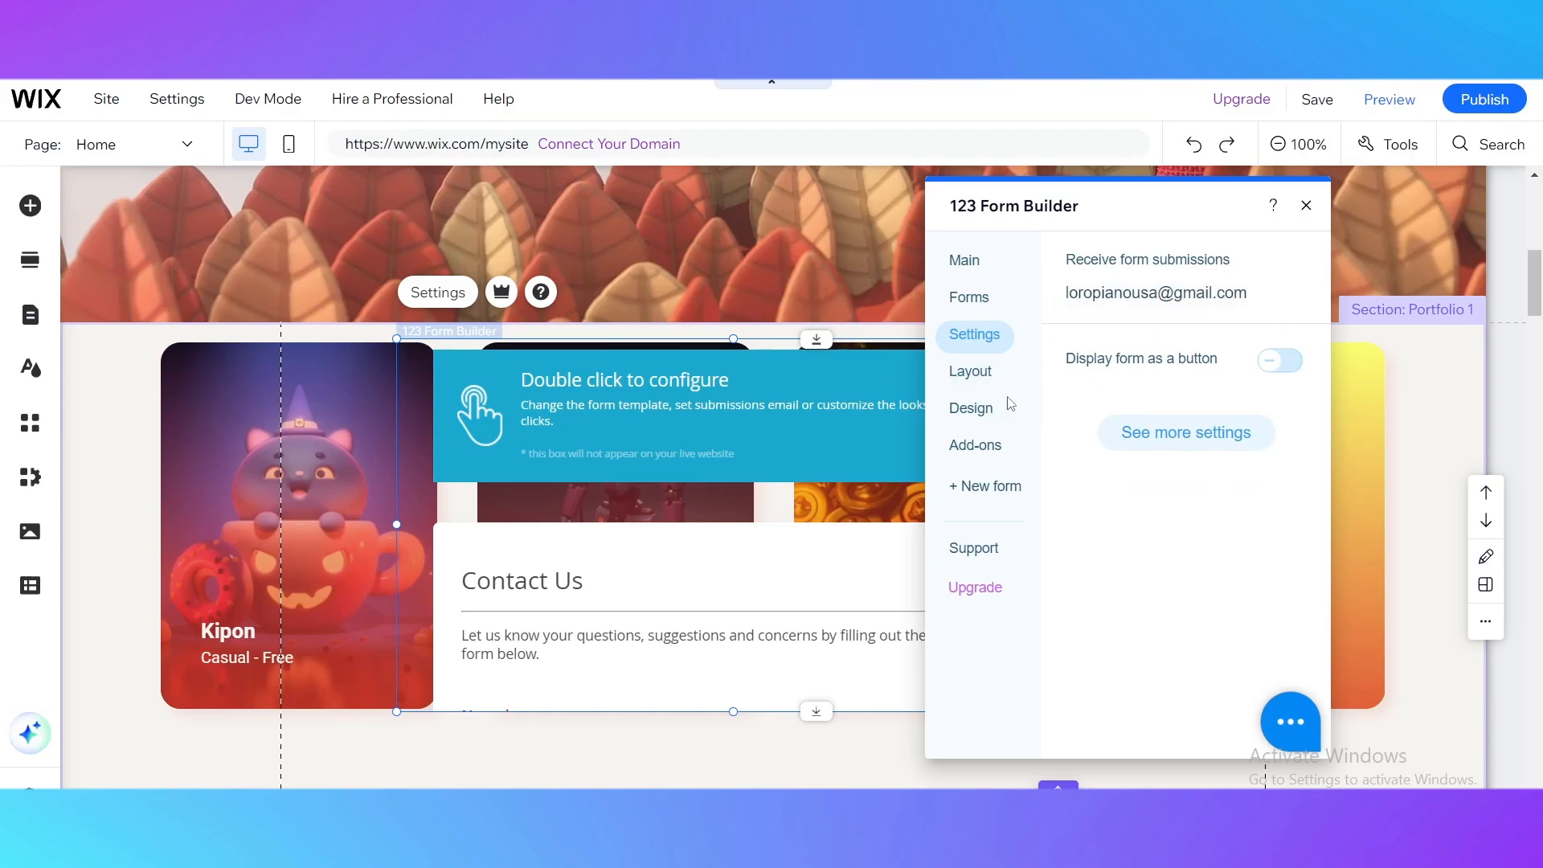
{"action": "left_click", "coordinate": [973, 372]}
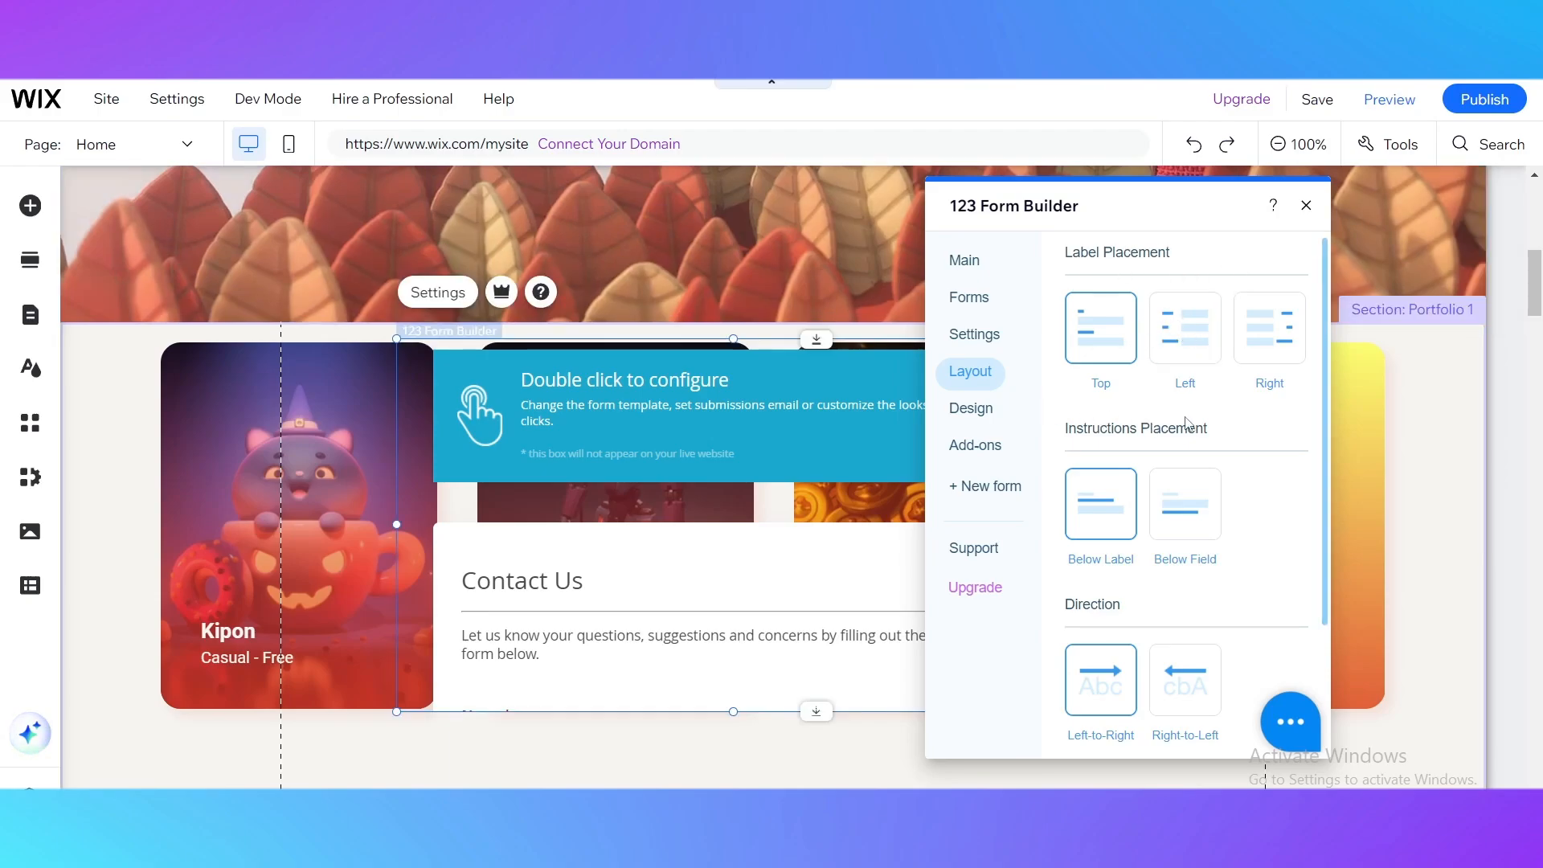
{"action": "scroll", "coordinate": [1217, 504], "scroll_direction": "down", "scroll_amount": 2}
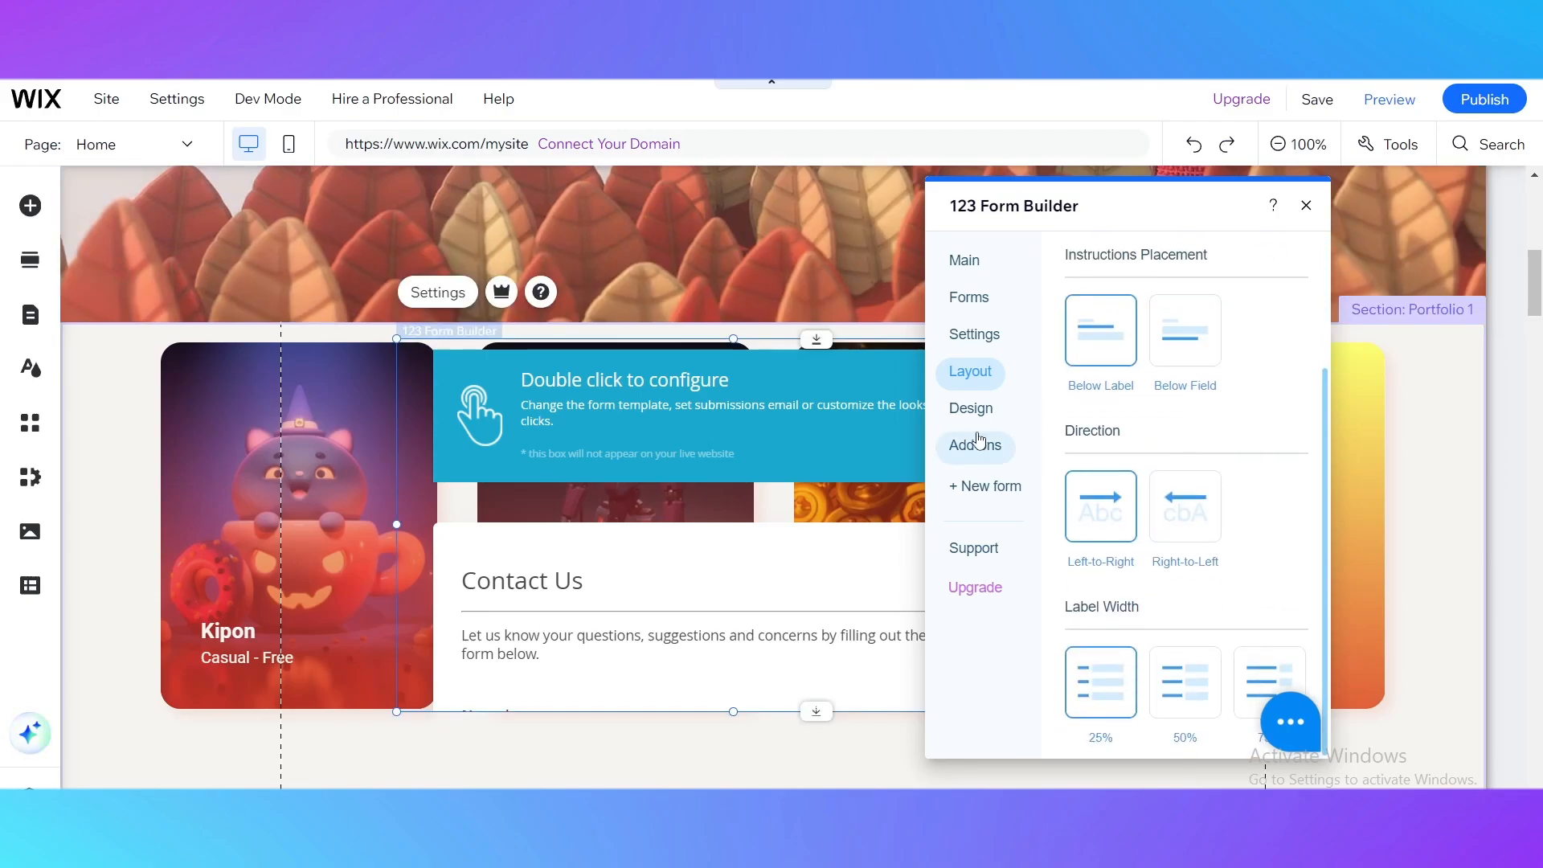
- Look through the form's ready-made colour themes and the add-on integrations available for it
{"action": "left_click", "coordinate": [970, 409]}
{"action": "scroll", "coordinate": [1109, 373], "scroll_direction": "down", "scroll_amount": 5}
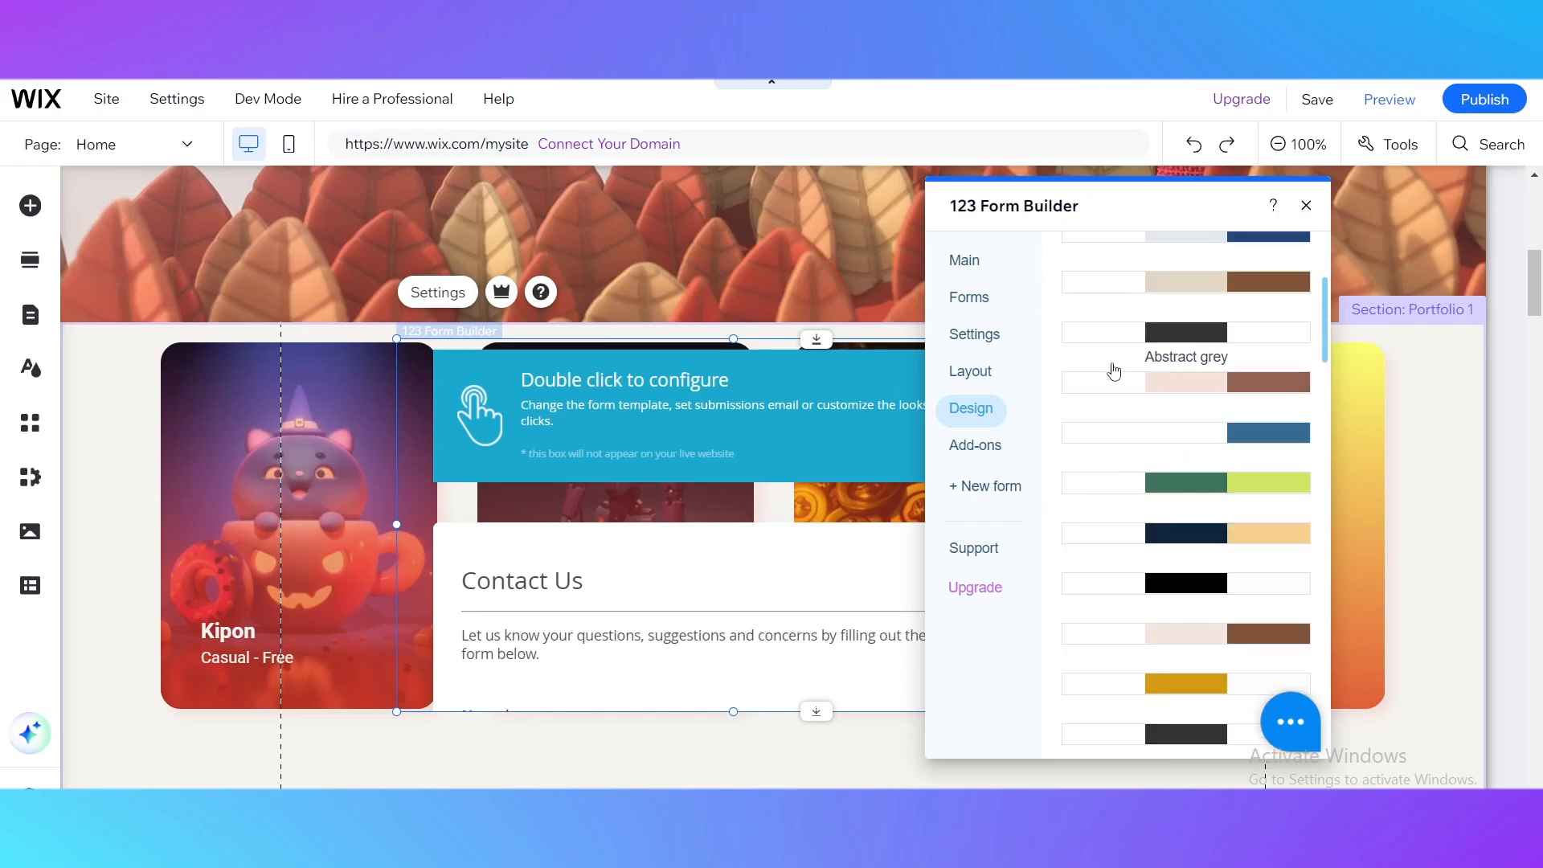
{"action": "scroll", "coordinate": [1205, 362], "scroll_direction": "down", "scroll_amount": 6}
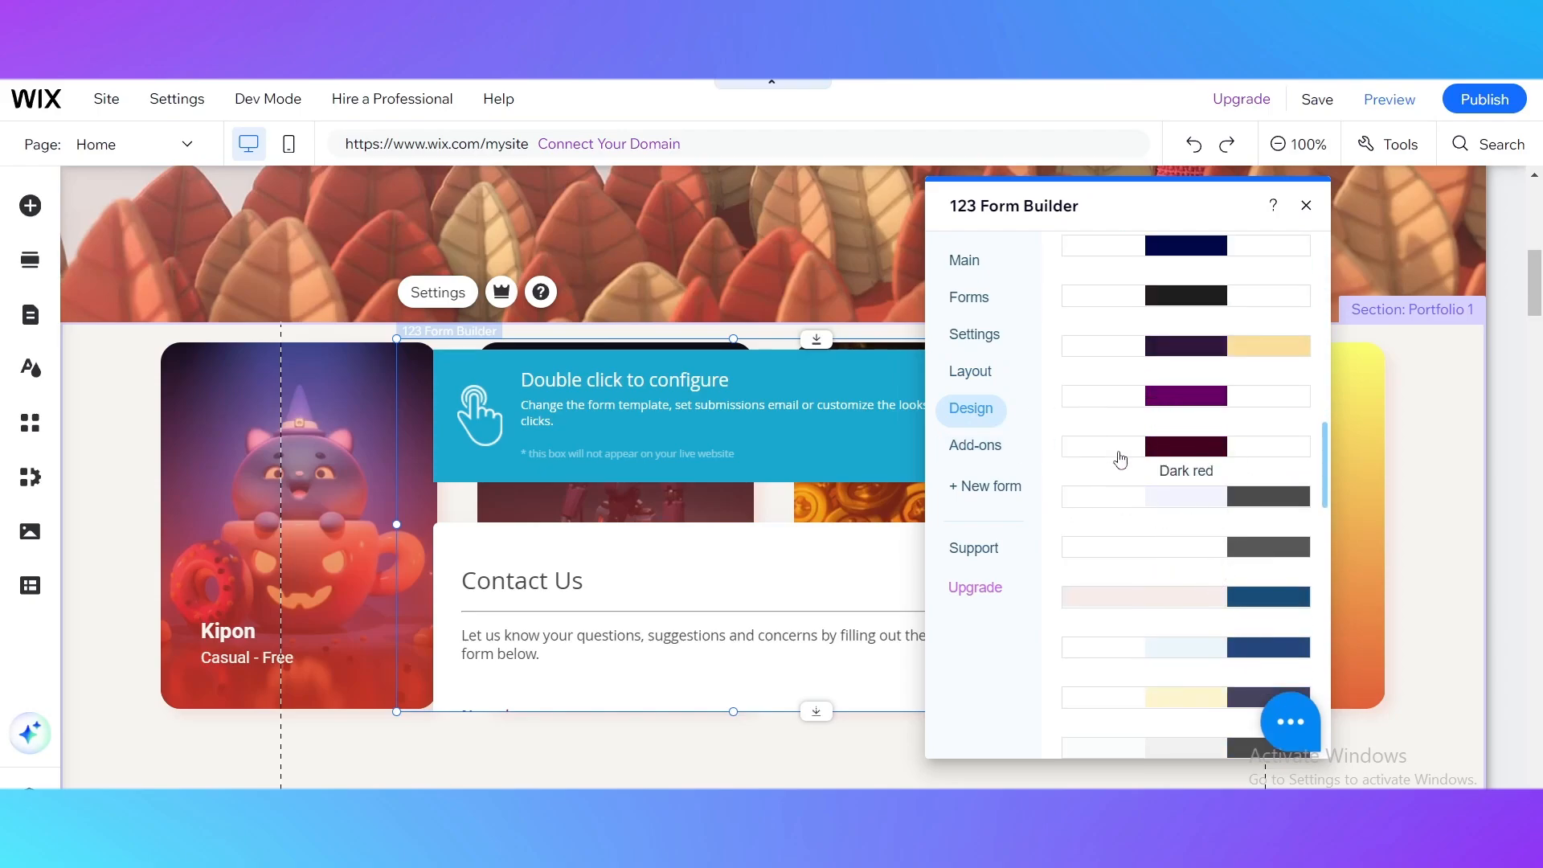
{"action": "left_click", "coordinate": [964, 450]}
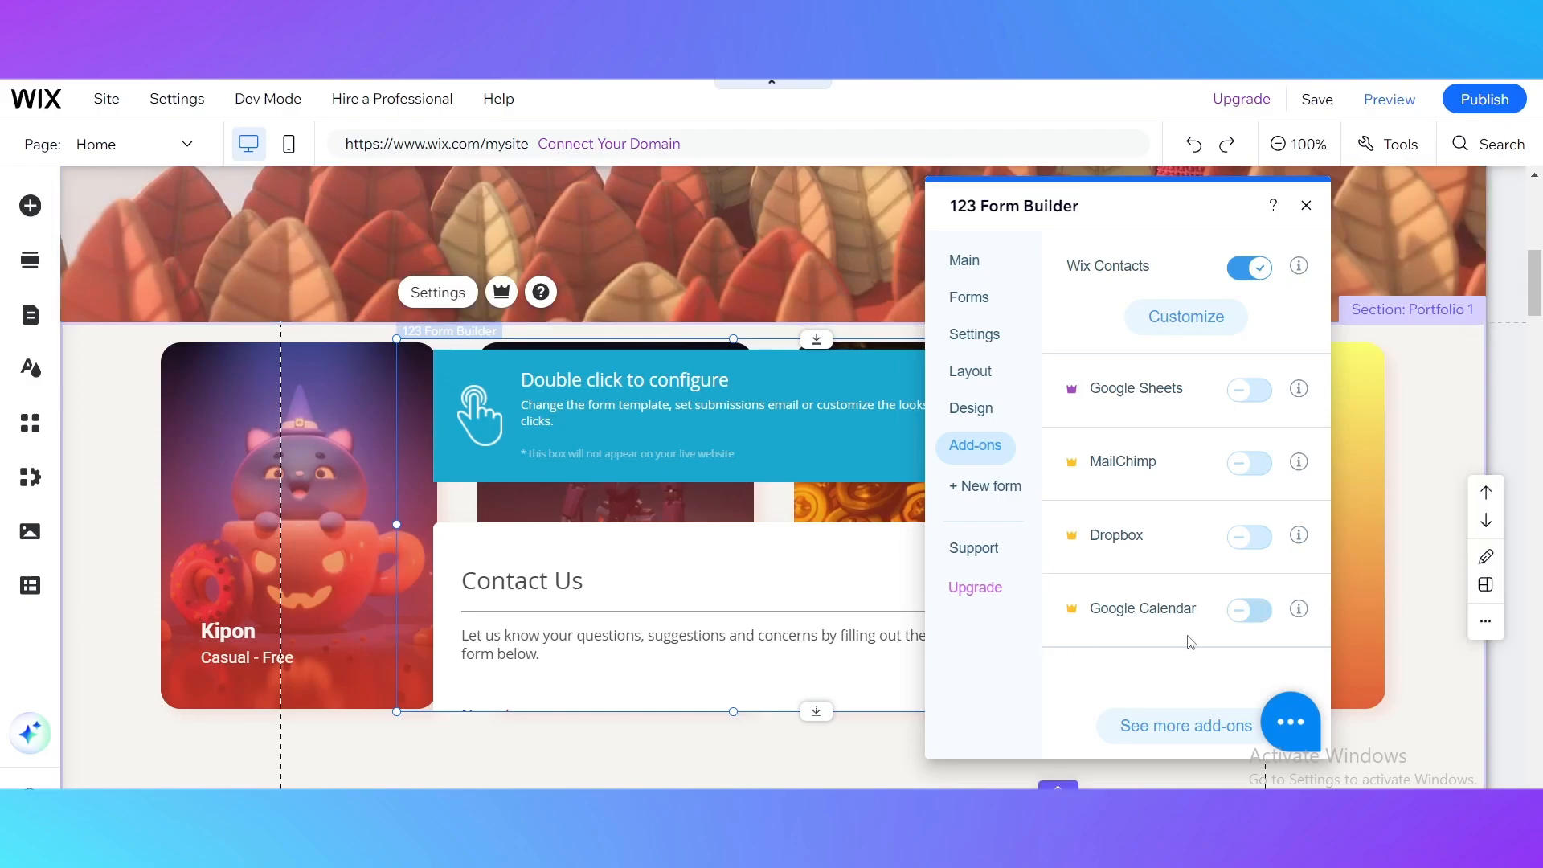
- Check which pages a new form can be added to without choosing one, and close the 123 Form Builder configuration
{"action": "left_click", "coordinate": [970, 497]}
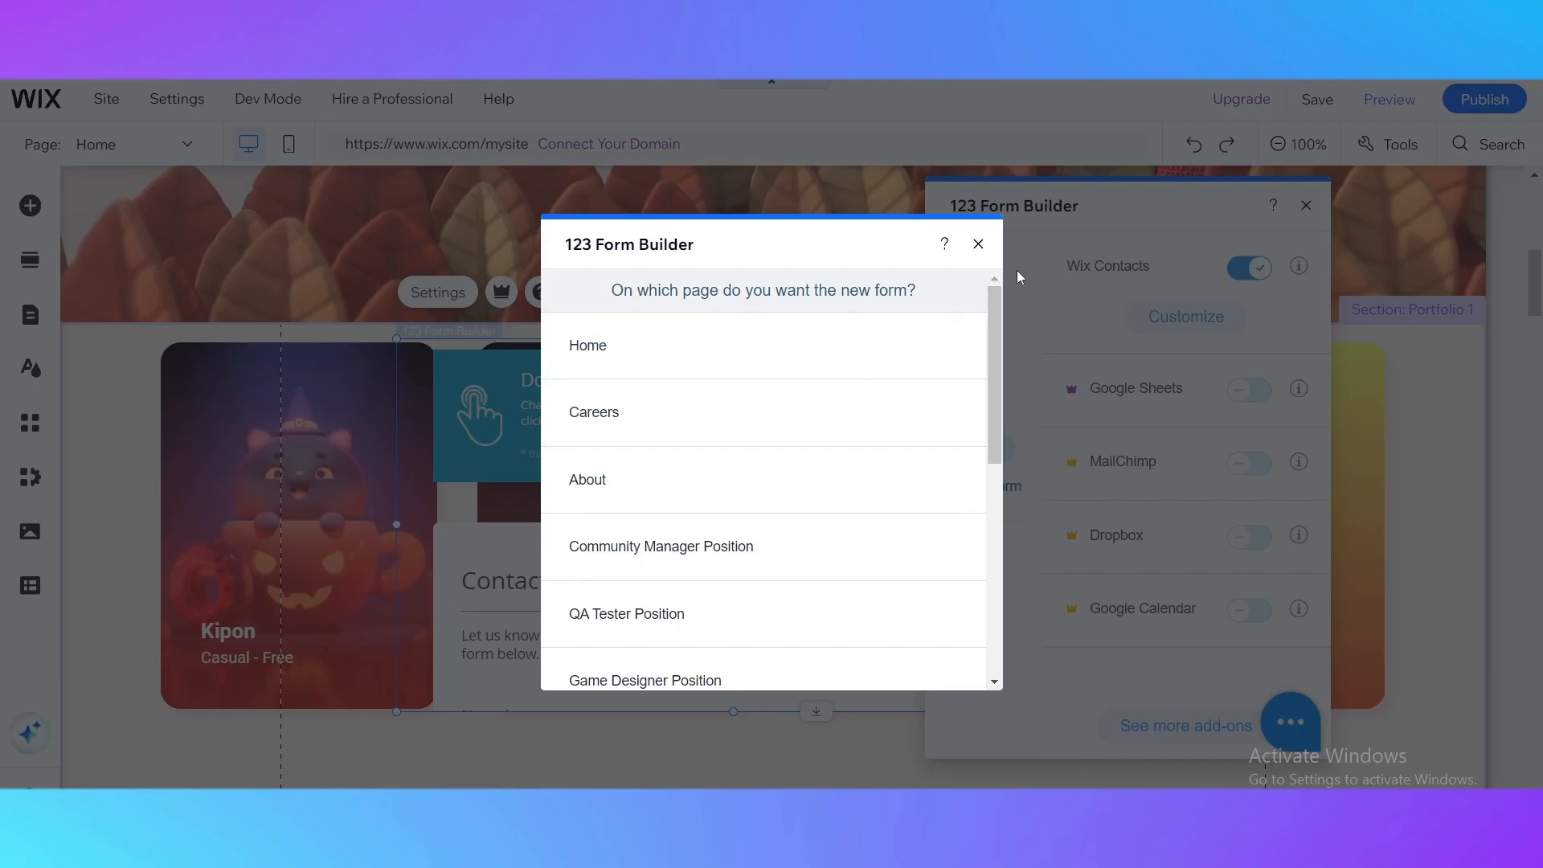
{"action": "left_click", "coordinate": [978, 244]}
{"action": "left_click", "coordinate": [1307, 206]}
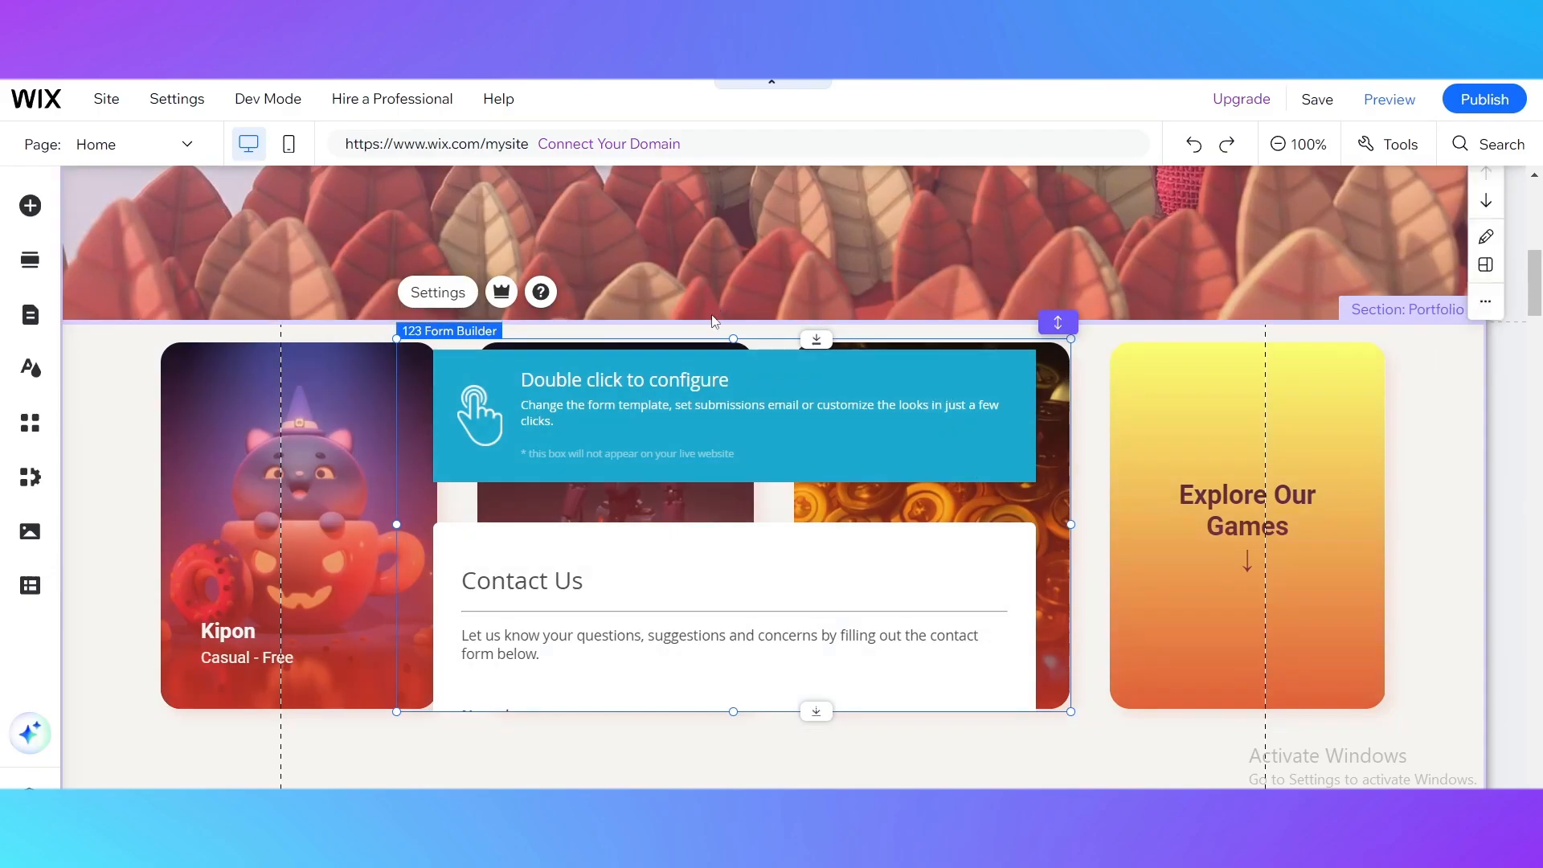
{"action": "left_click", "coordinate": [1298, 143]}
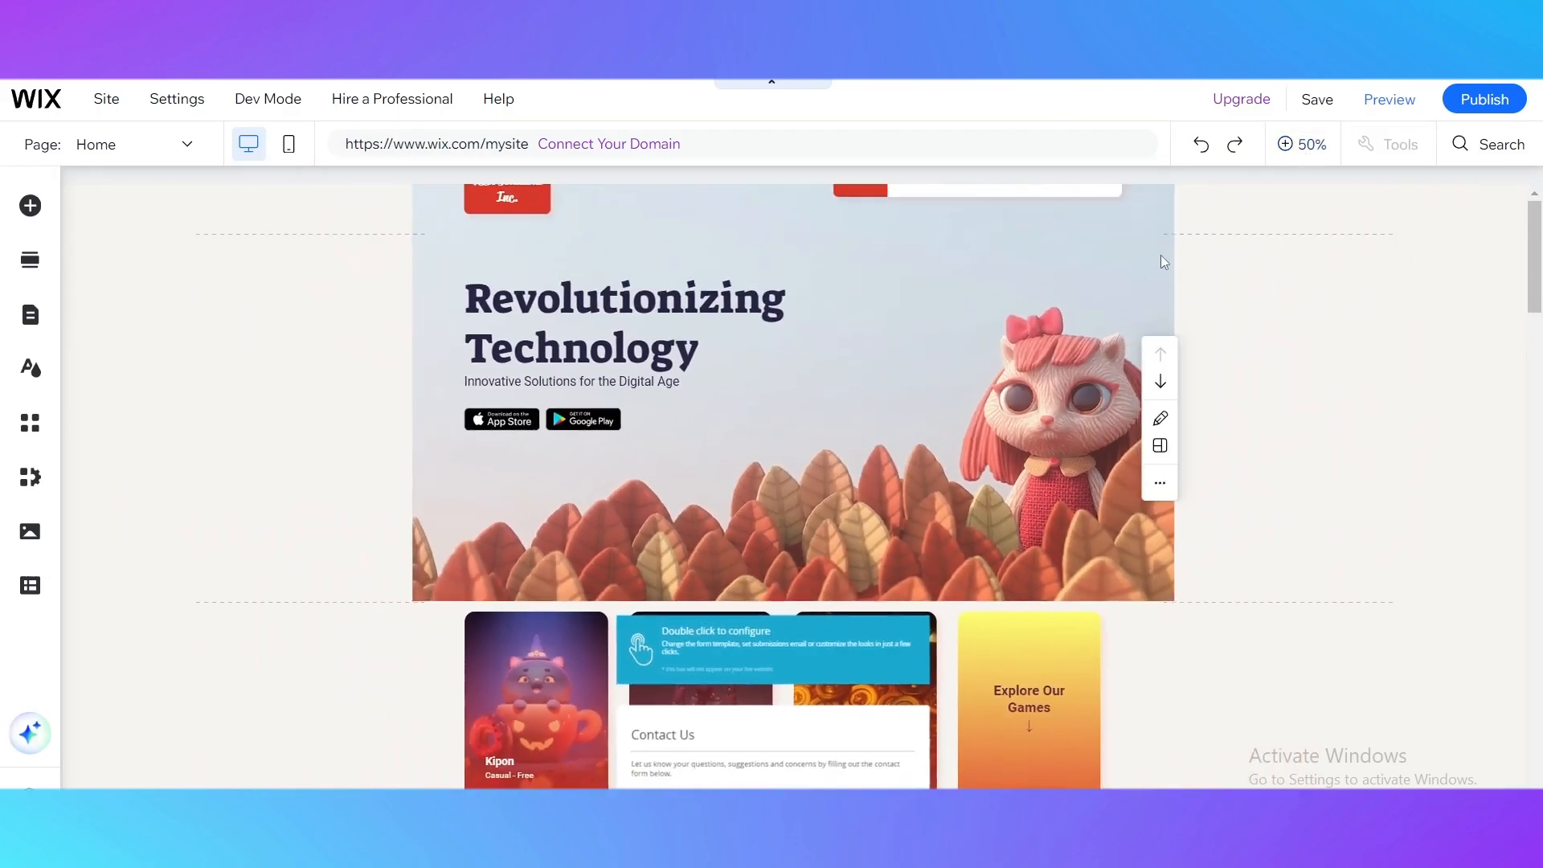